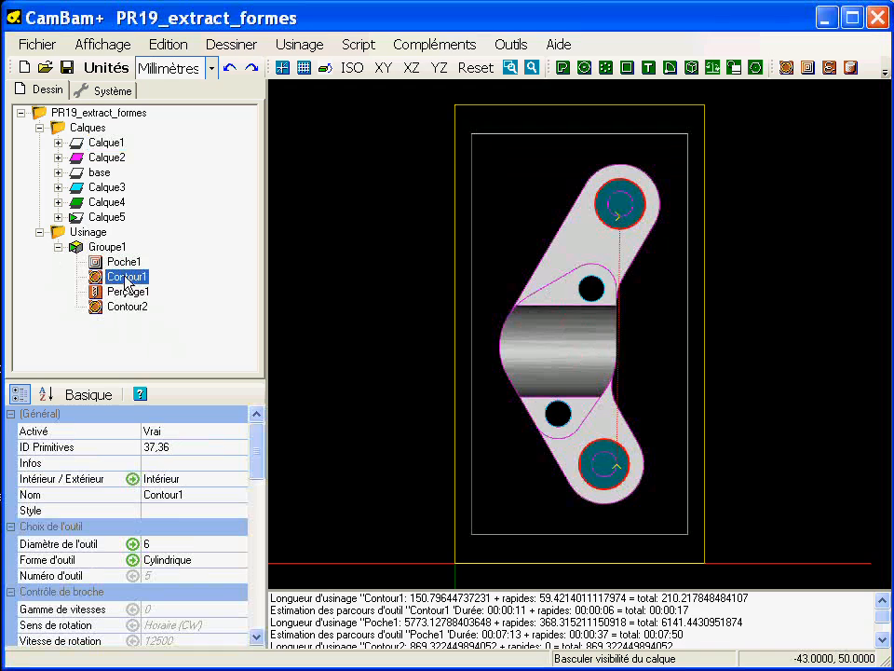
Step: Review the Perçage1 and Contour2 toolpaths and examine the half-cylindrical recess of the part from several angles
click(131, 291)
click(135, 306)
alt+drag(387, 353, 411, 265)
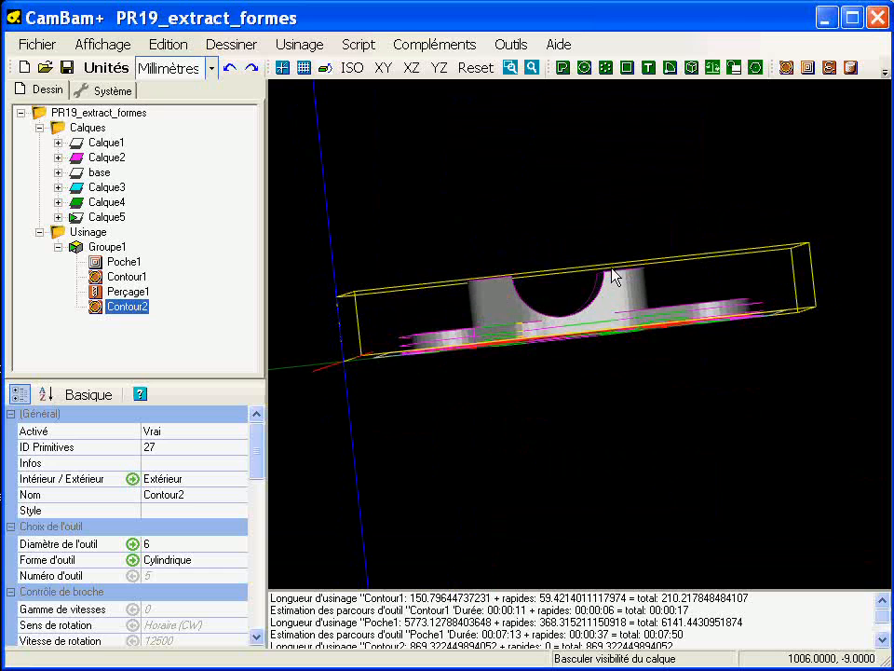
alt+drag(613, 278, 610, 284)
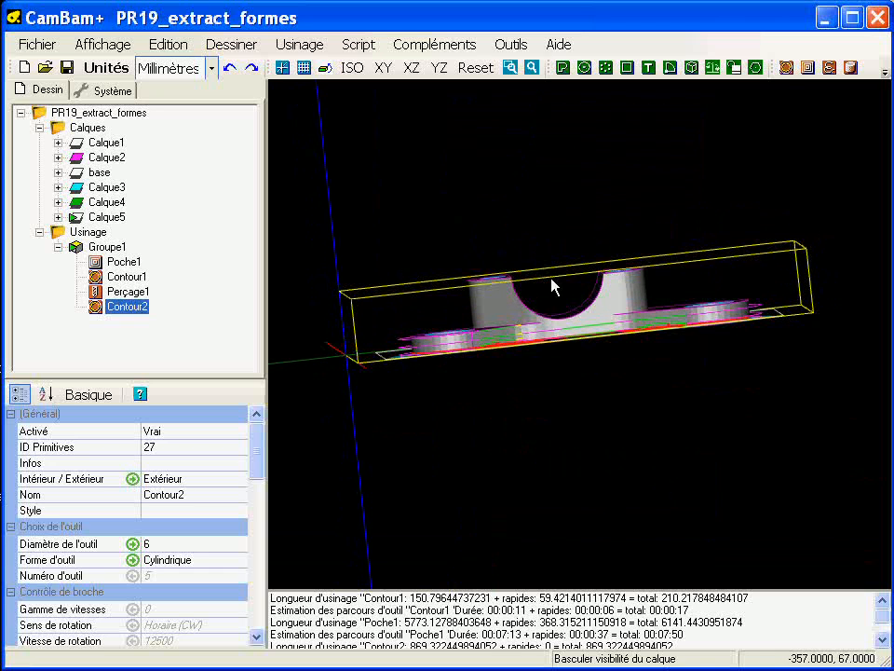
alt+drag(526, 326, 611, 271)
alt+double_click(590, 318)
middle_drag(635, 299, 596, 309)
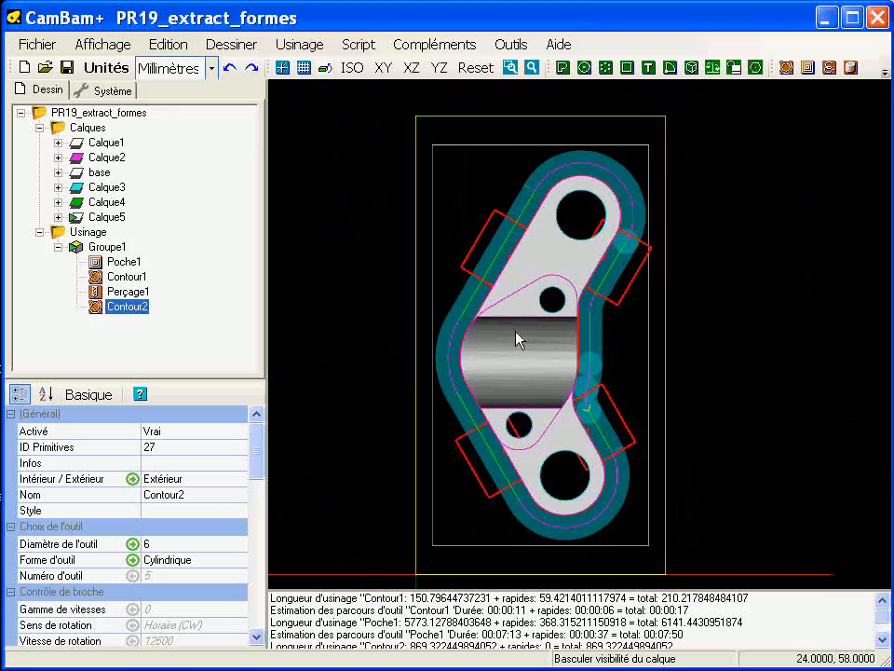
scroll(516, 319, up, 8)
alt+drag(517, 355, 424, 284)
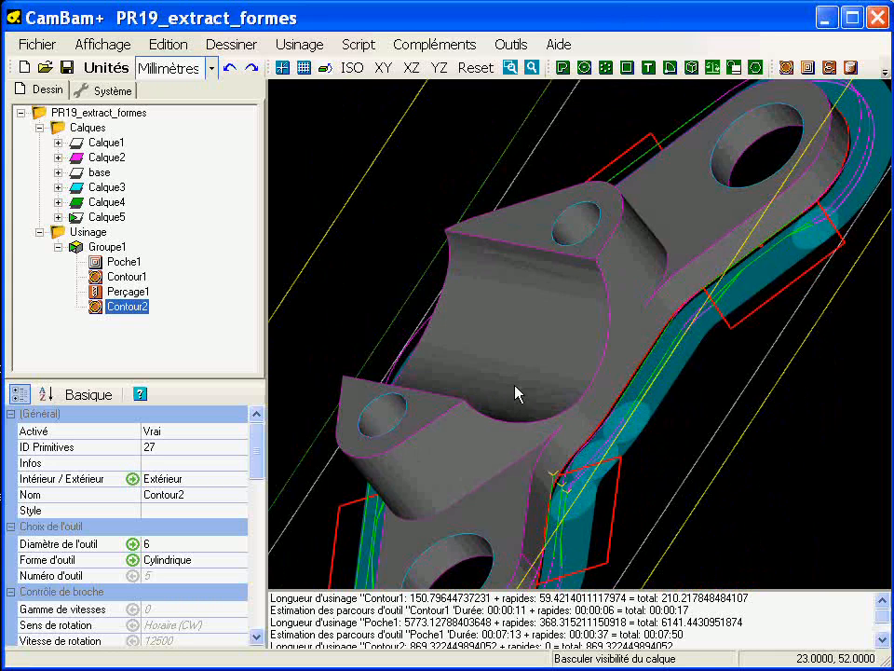
alt+drag(515, 386, 541, 411)
alt+double_click(528, 336)
scroll(609, 312, up, 1)
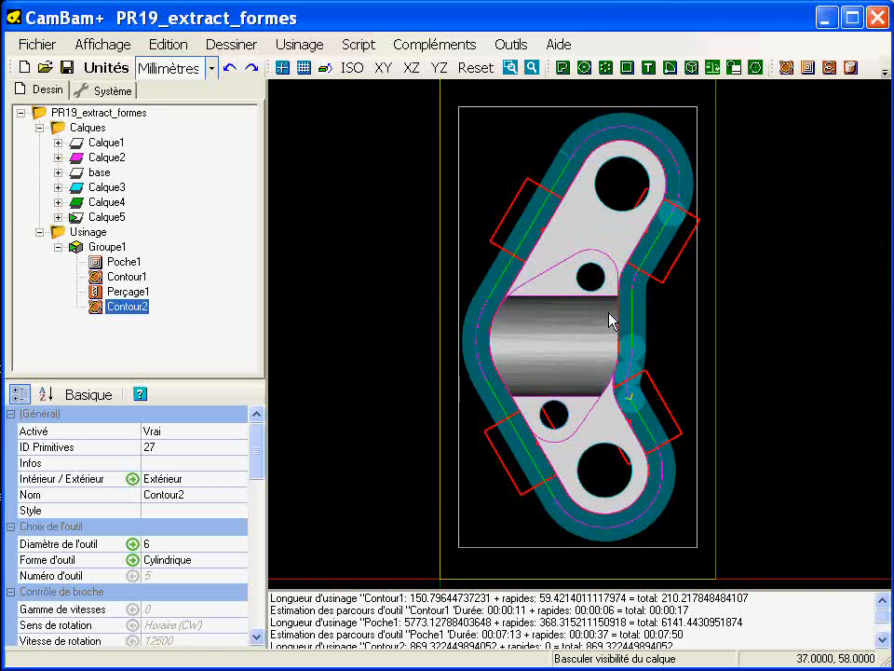
scroll(610, 320, up, 6)
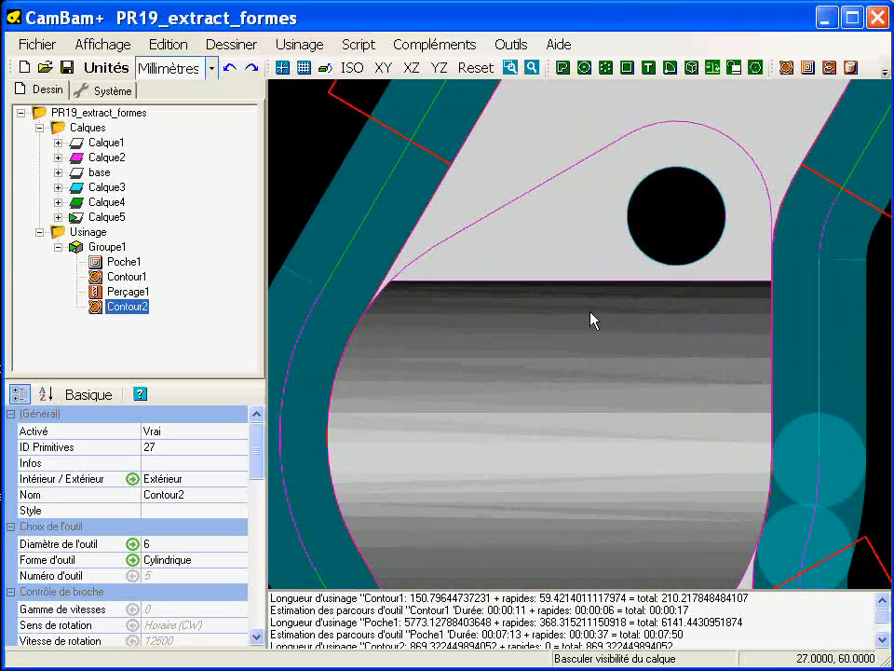
Step: Hide the Calque1 layer holding the 3D model and add a new layer to the drawing
click(85, 144)
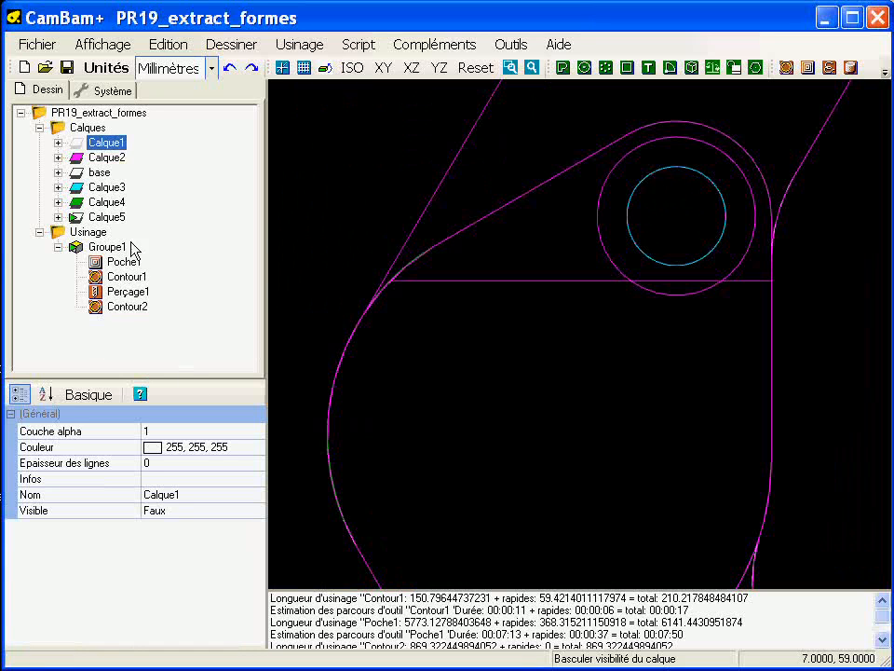
click(104, 217)
right_click(87, 135)
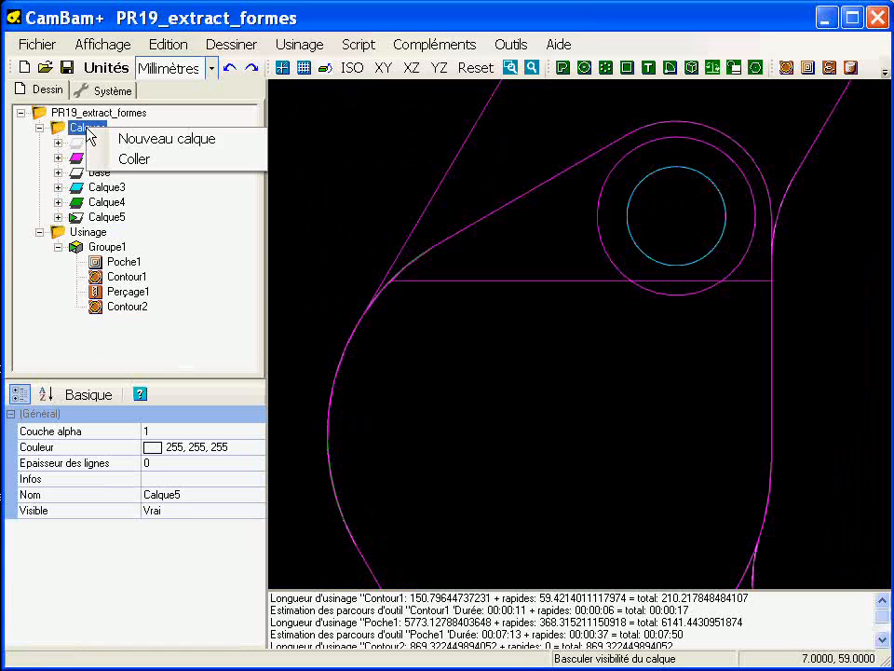
click(132, 141)
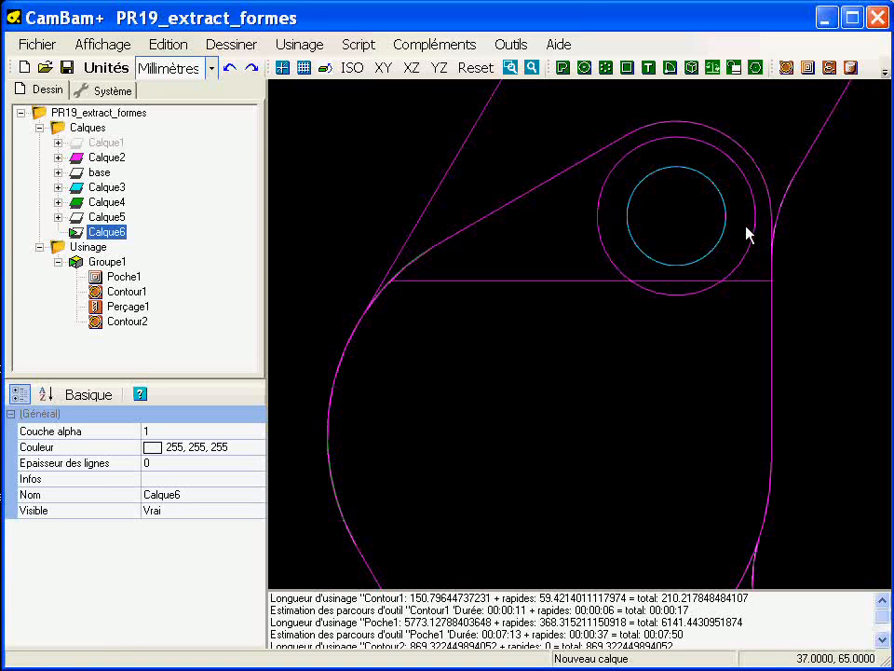
Step: Draw a horizontal polyline from X13 Y61, just below the recess's upper edge, ending beyond the part's right contour
click(564, 69)
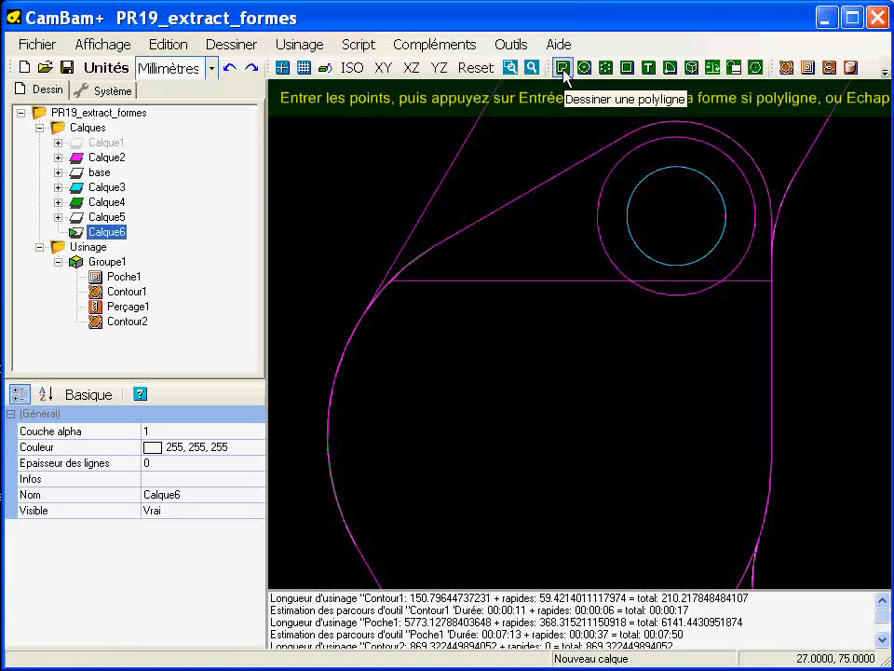
click(364, 294)
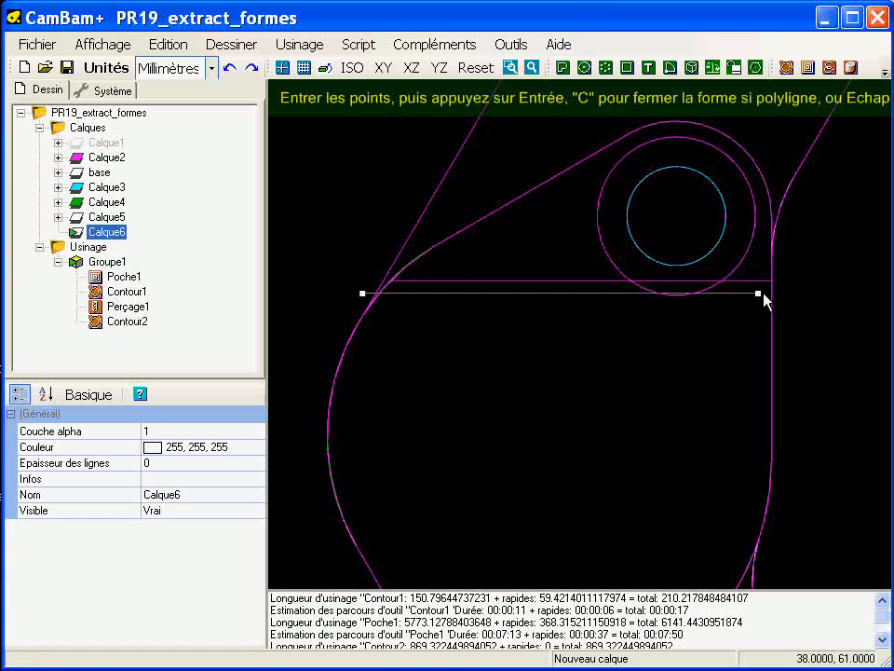
click(803, 294)
key(Return)
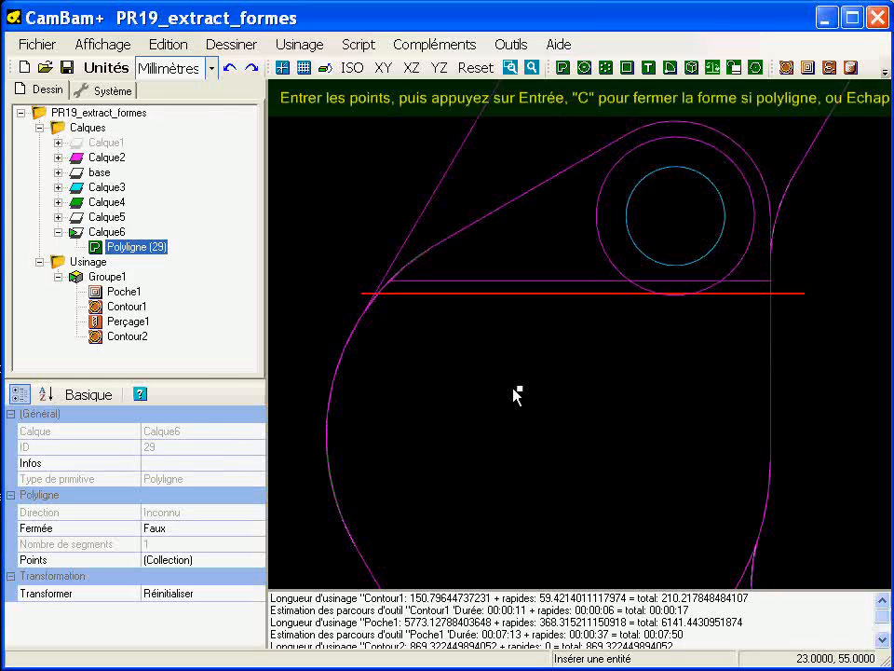
Step: Create a contour machining operation from the new polyline and apply the copied format of Contour2 to it
mouse_move(503, 406)
alt+mouse_down()
mouse_move(513, 370)
mouse_move(454, 293)
mouse_move(391, 336)
mouse_move(579, 322)
mouse_move(425, 405)
alt+mouse_up()
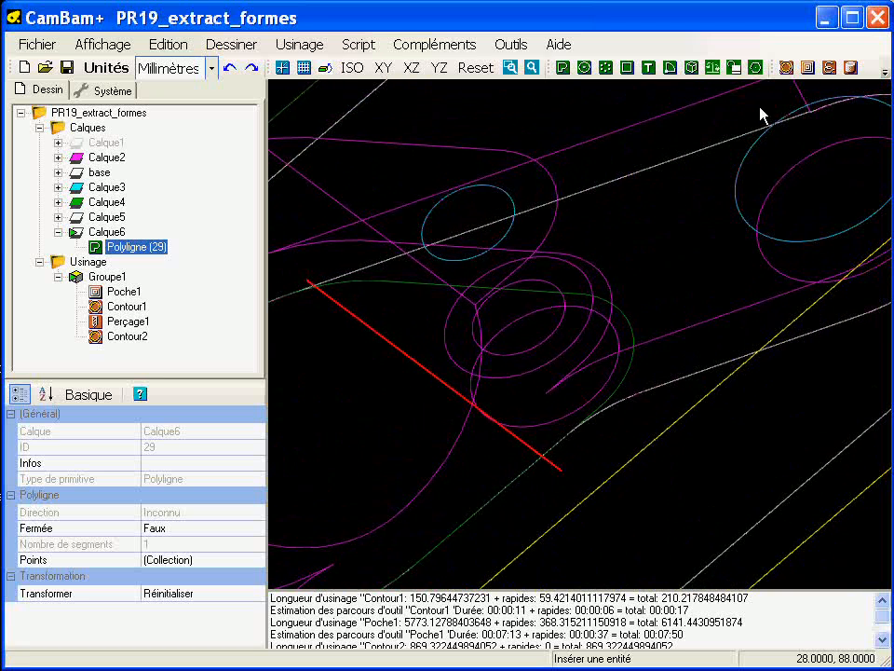
click(789, 75)
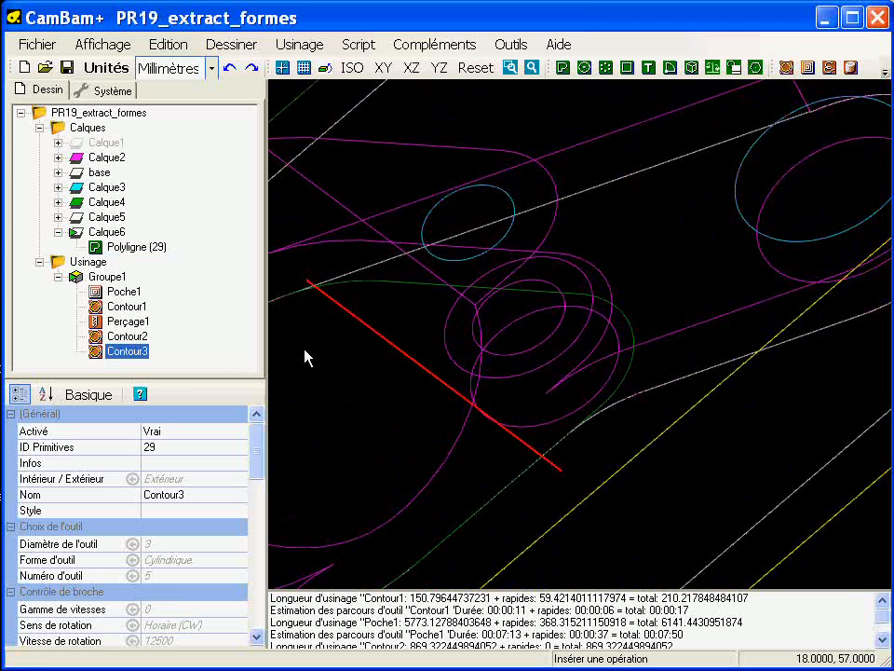
click(129, 336)
right_click(131, 338)
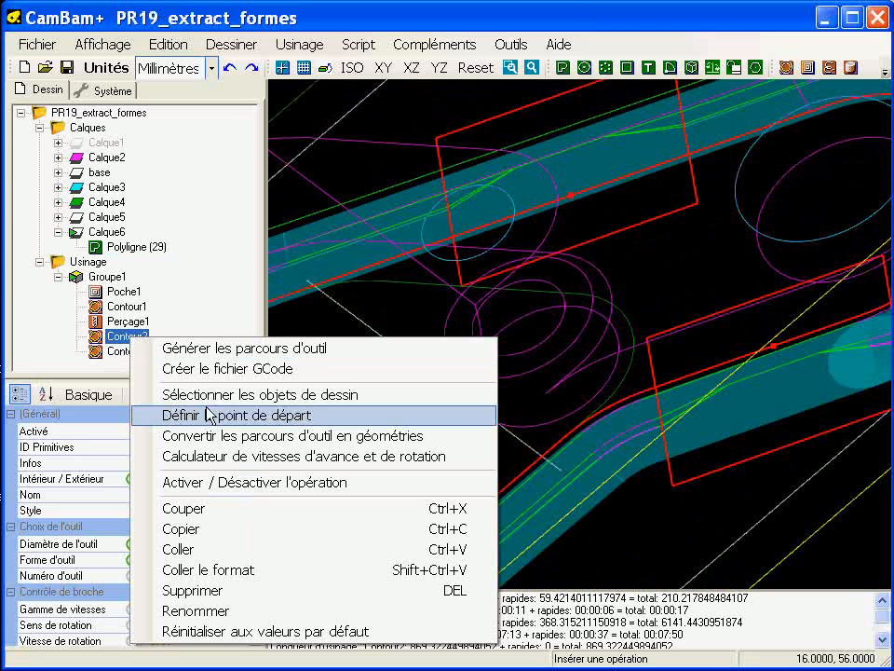
click(245, 529)
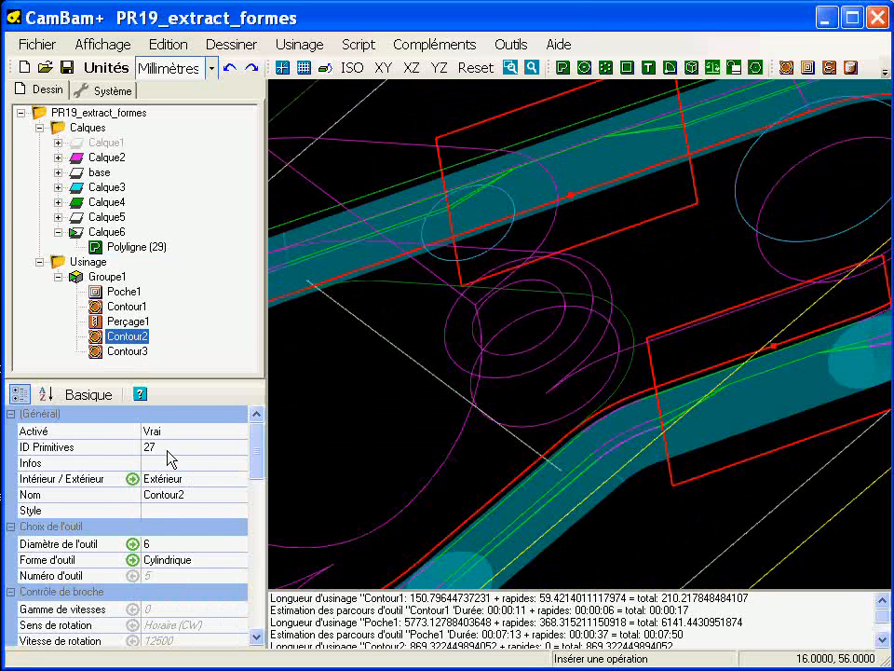
right_click(139, 353)
click(246, 587)
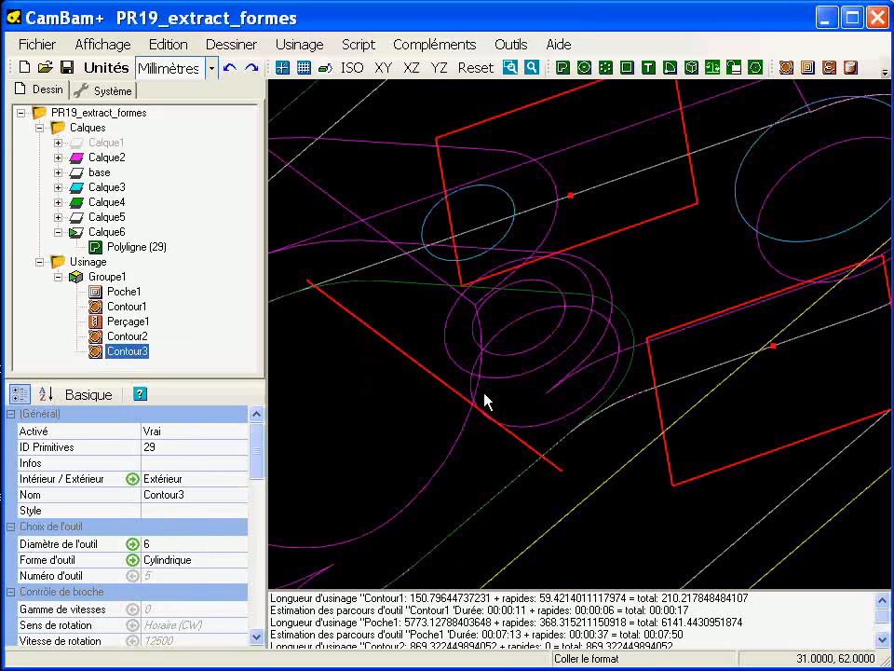
Step: Set the lead-in type (Type d'entrée/sortie) of Contour3 to Aucun
scroll(513, 387, down, 3)
scroll(597, 400, up, 3)
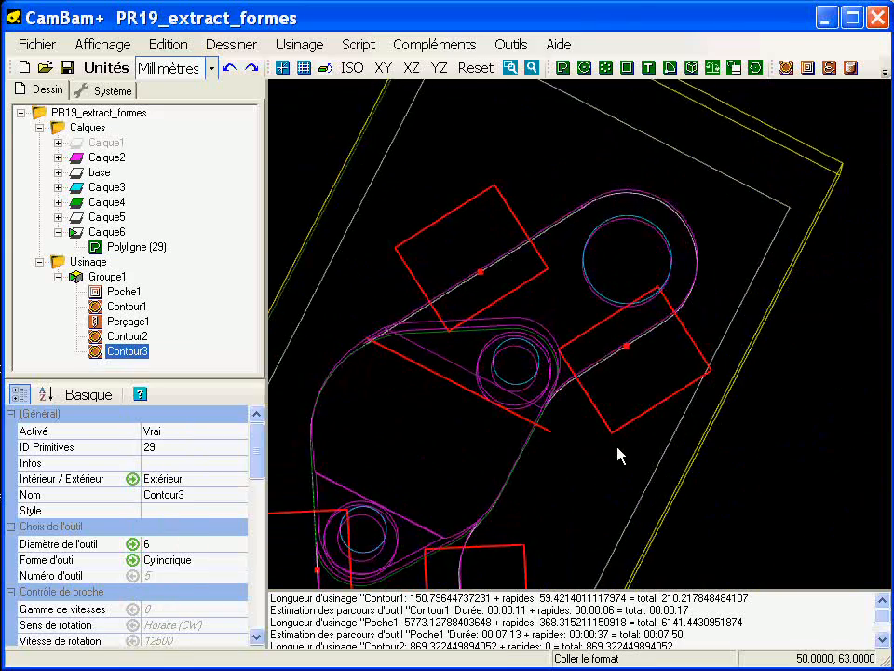
alt+drag(523, 405, 300, 430)
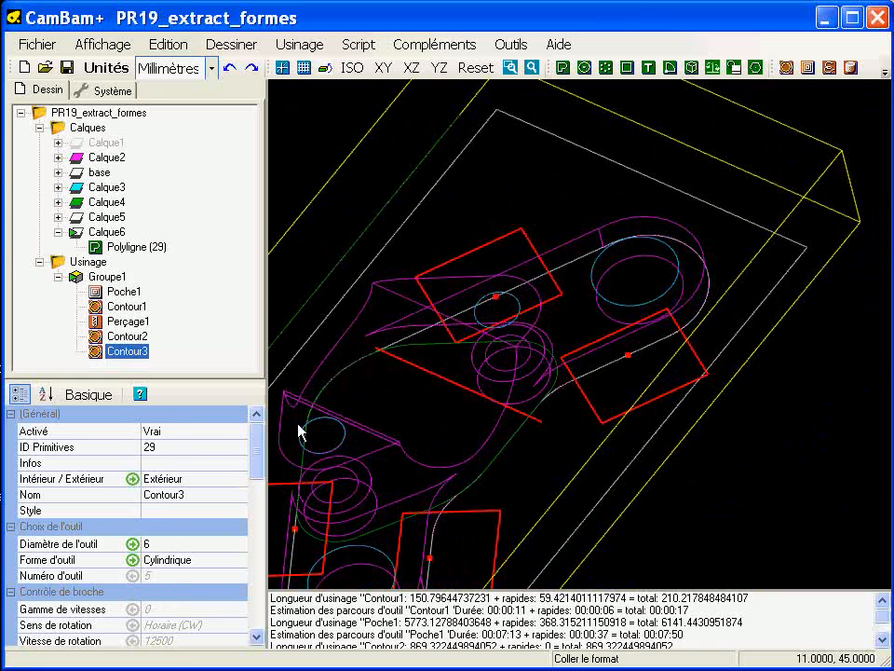
drag(191, 379, 191, 251)
scroll(261, 475, down, 3)
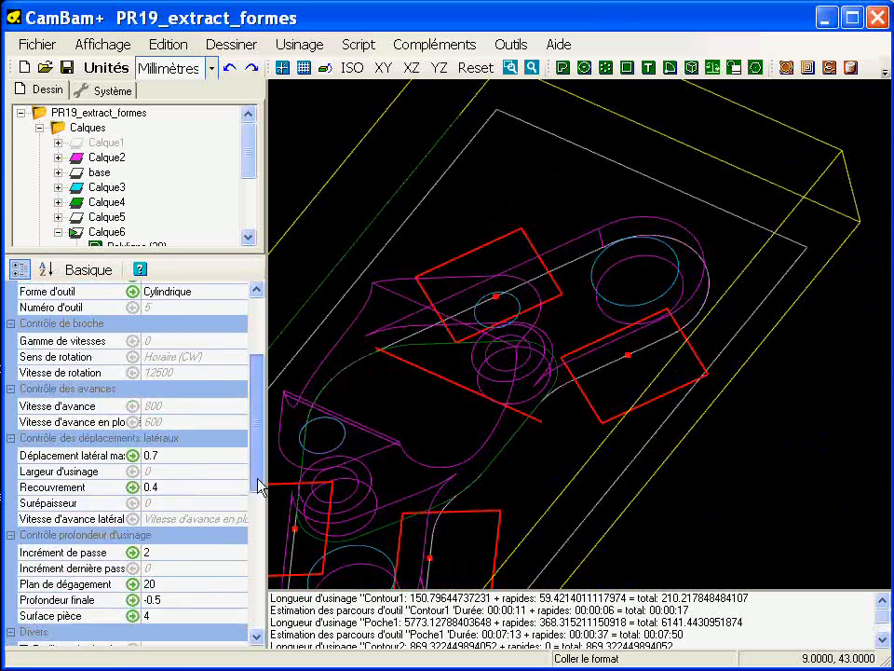
drag(261, 484, 259, 530)
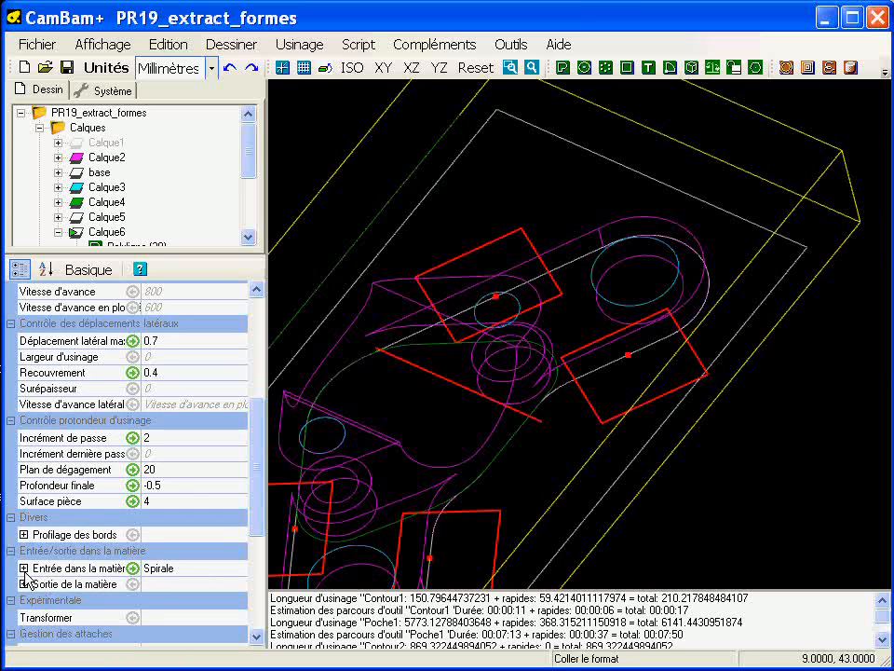
click(23, 568)
click(238, 587)
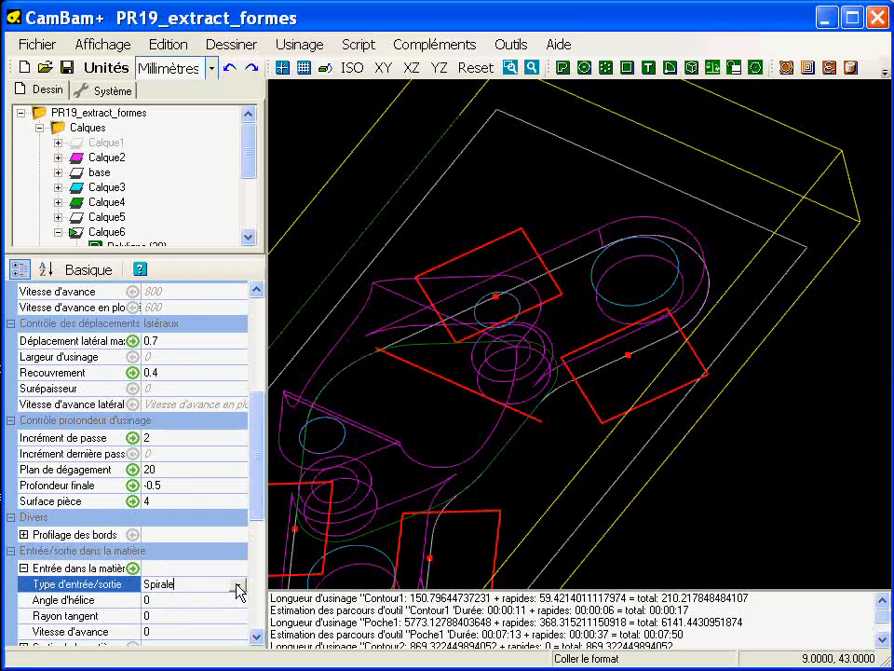
click(238, 586)
click(191, 600)
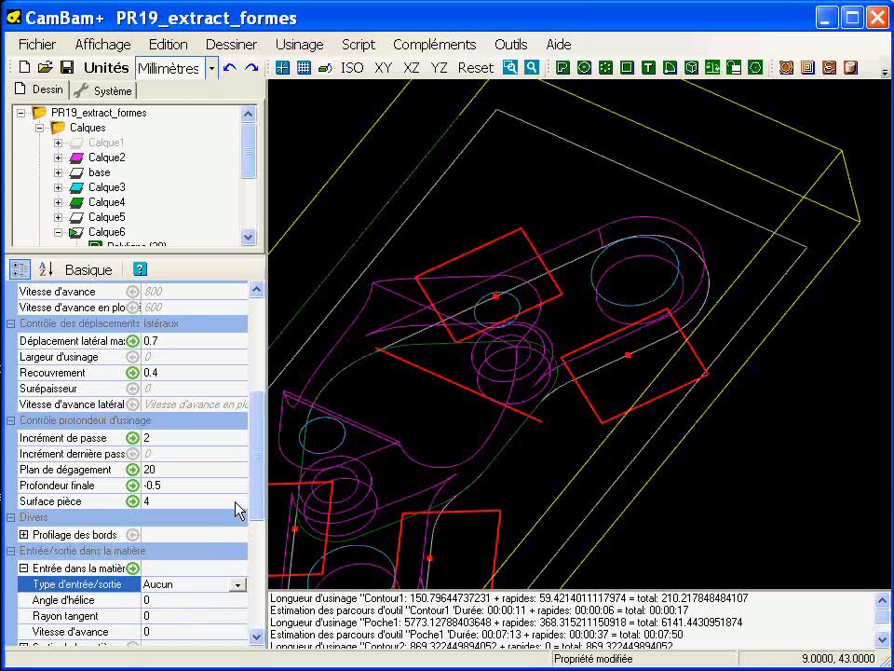
Step: Set Contour3's holding tab method to Aucun and its Surface pièce to 19.5
drag(258, 462, 260, 551)
click(25, 464)
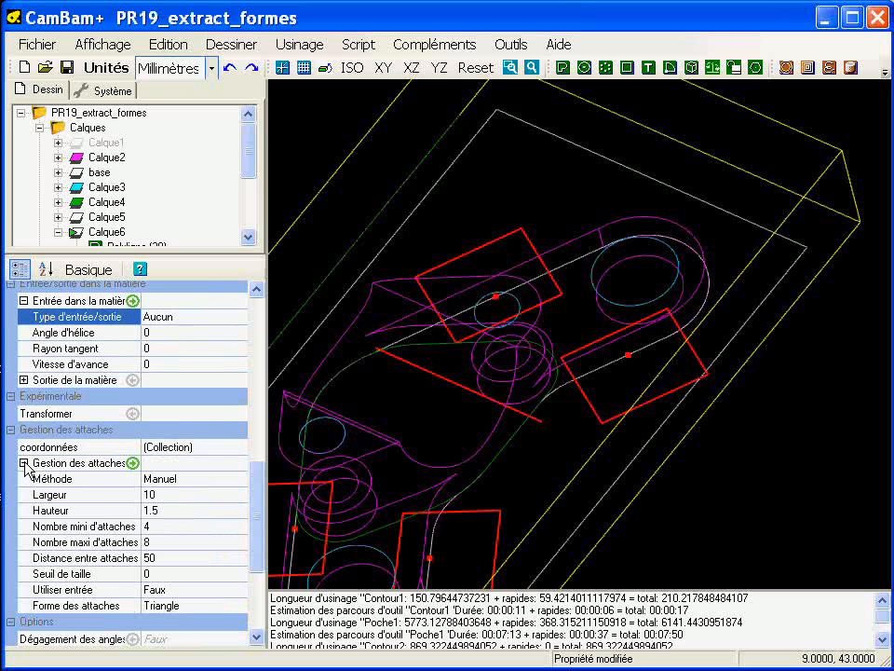
click(242, 480)
click(241, 480)
click(195, 494)
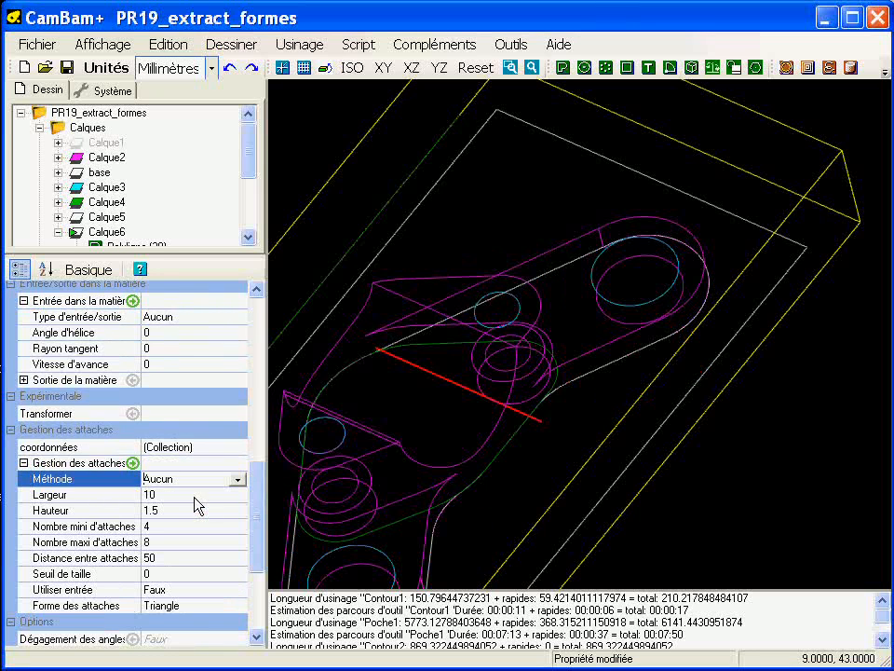
drag(259, 482, 260, 427)
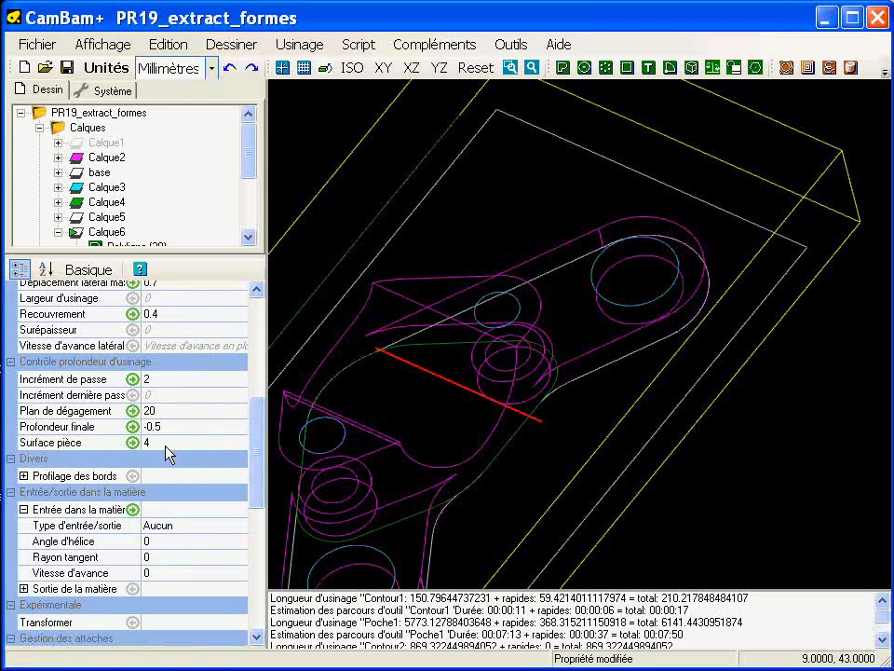
click(172, 442)
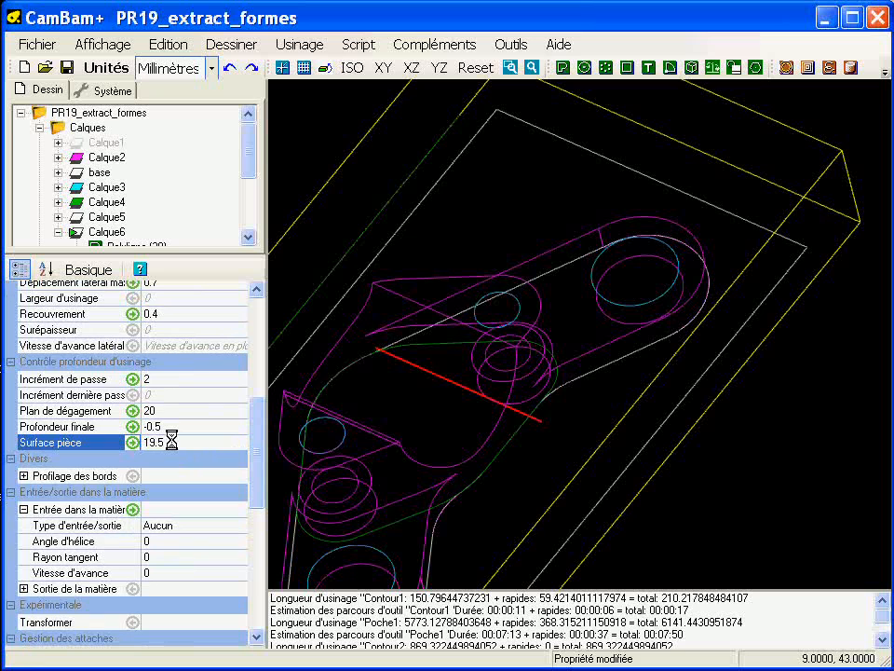
Step: Check the Z coordinates of the points on the raised upper boss's face outline and set Contour3's Profondeur finale to 14.08
click(405, 301)
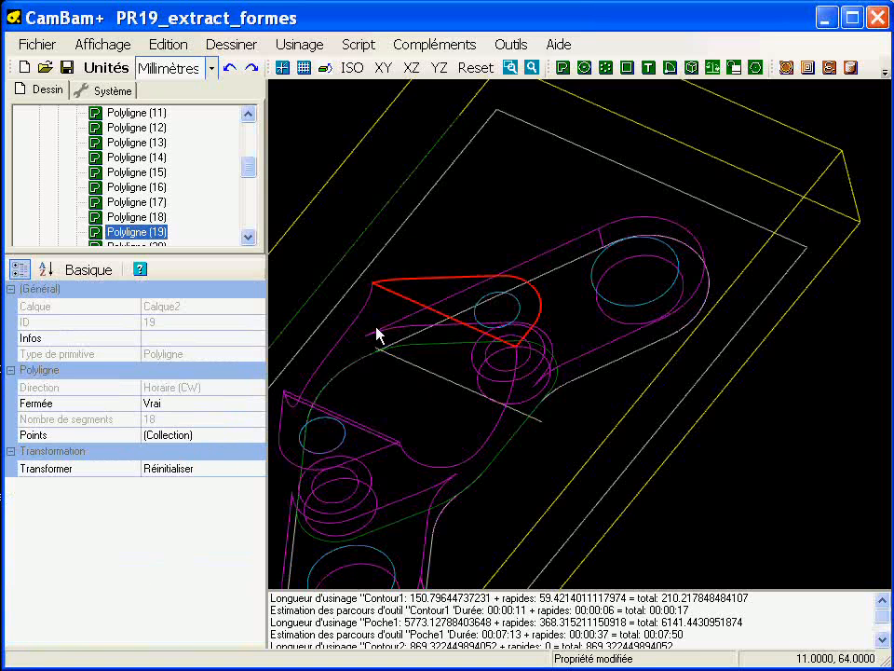
click(257, 439)
click(251, 437)
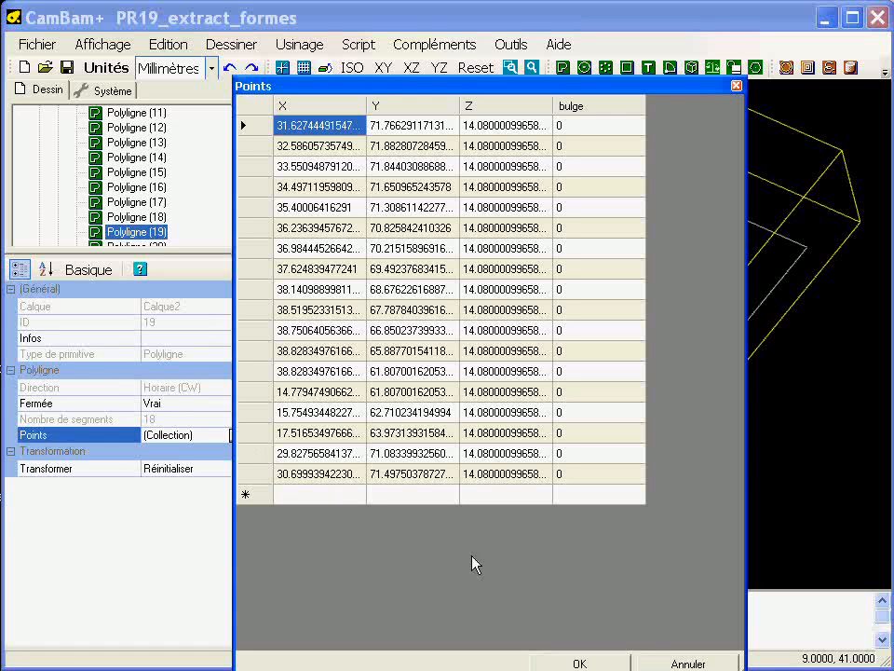
click(687, 663)
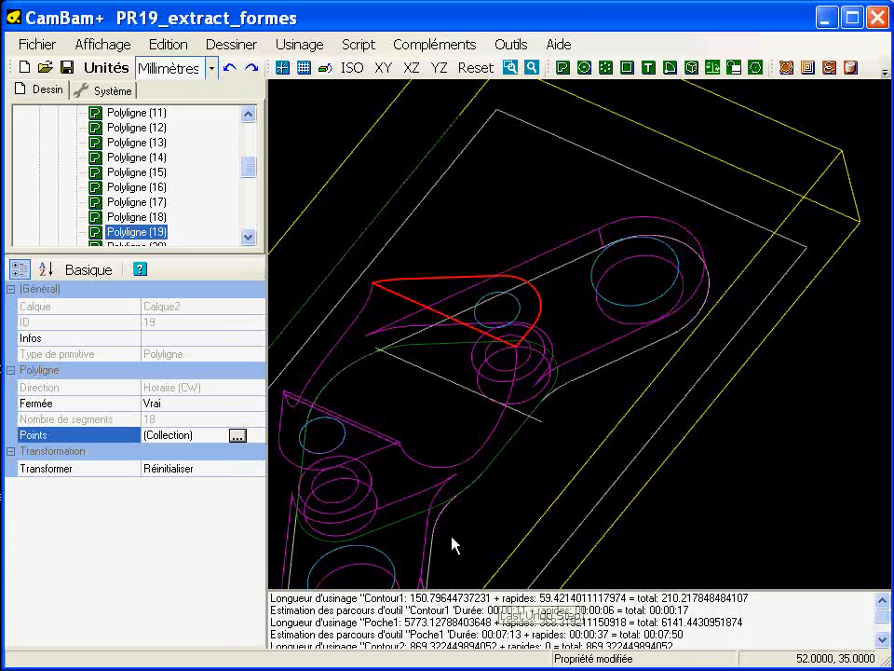
drag(254, 177, 253, 230)
click(128, 233)
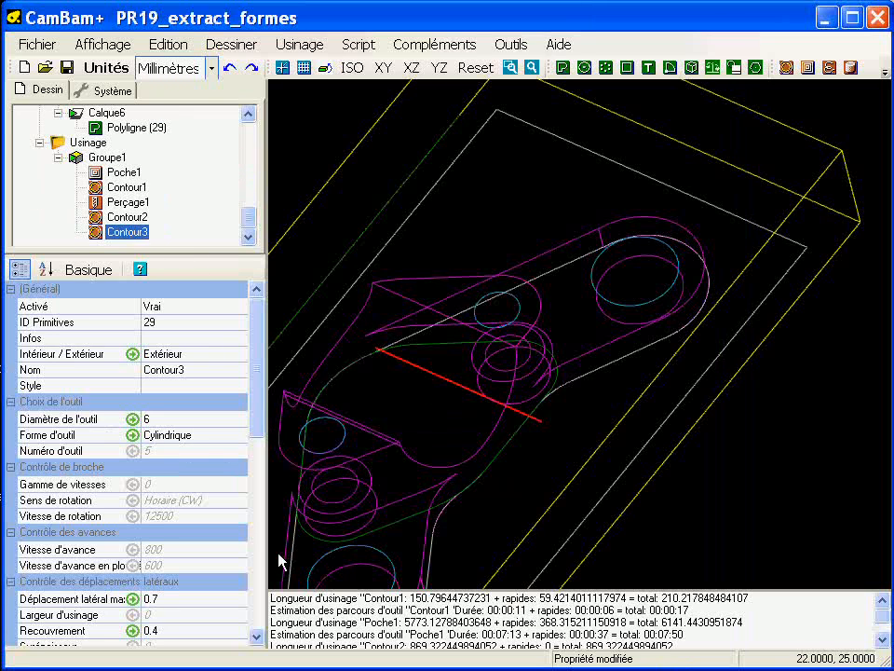
drag(260, 415, 245, 519)
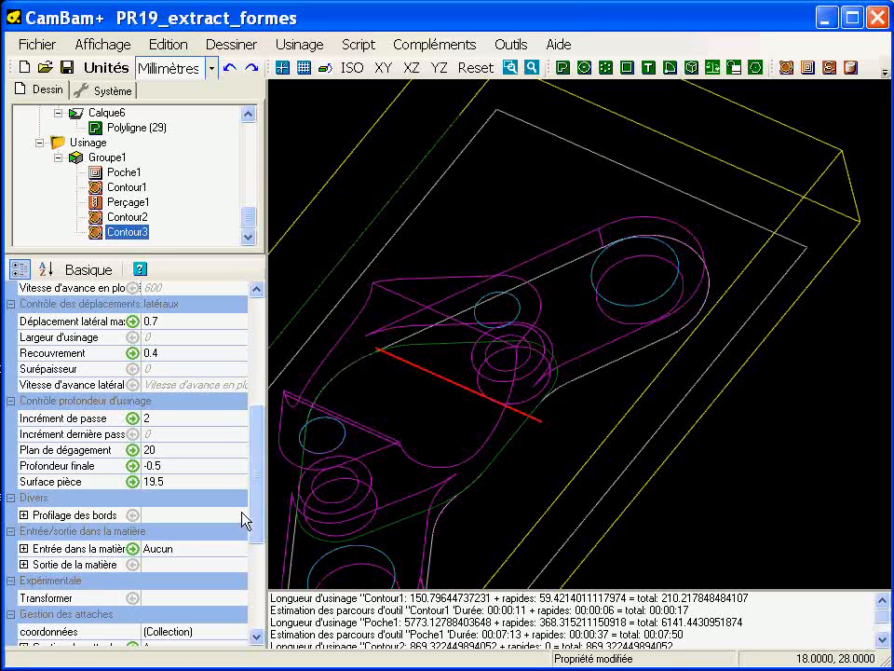
click(186, 466)
text(14.08)
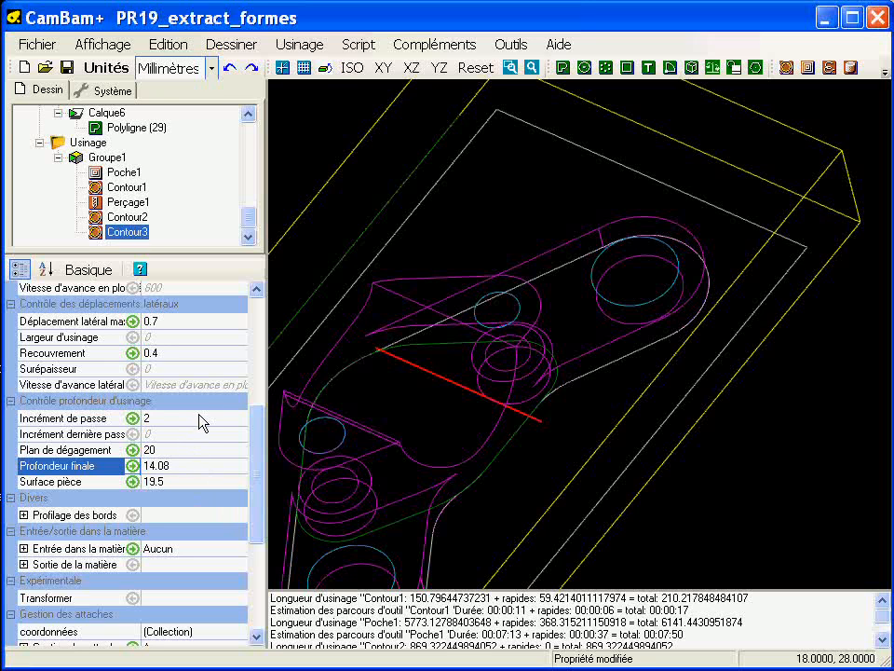
Step: Generate the toolpath of Contour3 and examine its position along the recess's upper edge
drag(262, 466, 232, 354)
right_click(138, 232)
click(168, 242)
alt+double_click(451, 444)
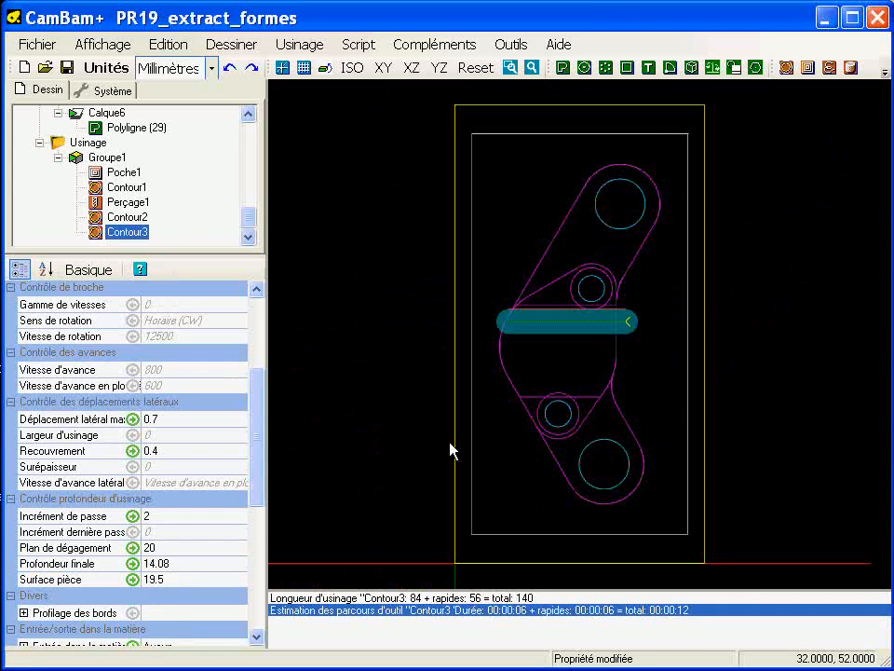
middle_drag(601, 348, 575, 407)
scroll(570, 401, up, 9)
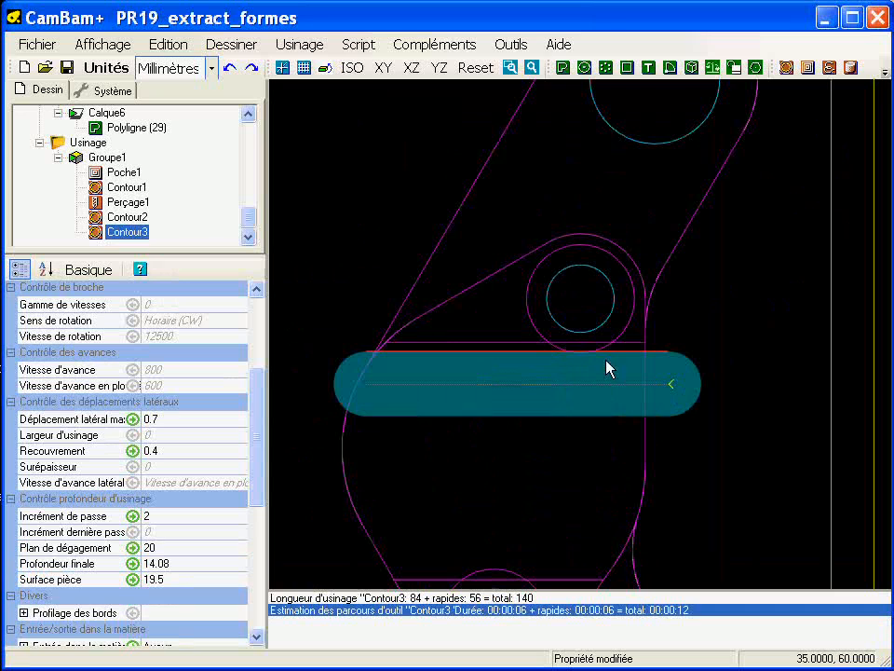
Step: Set Contour3's Intérieur / Extérieur to Intérieur and regenerate its toolpath
drag(255, 393, 256, 298)
click(233, 355)
click(237, 355)
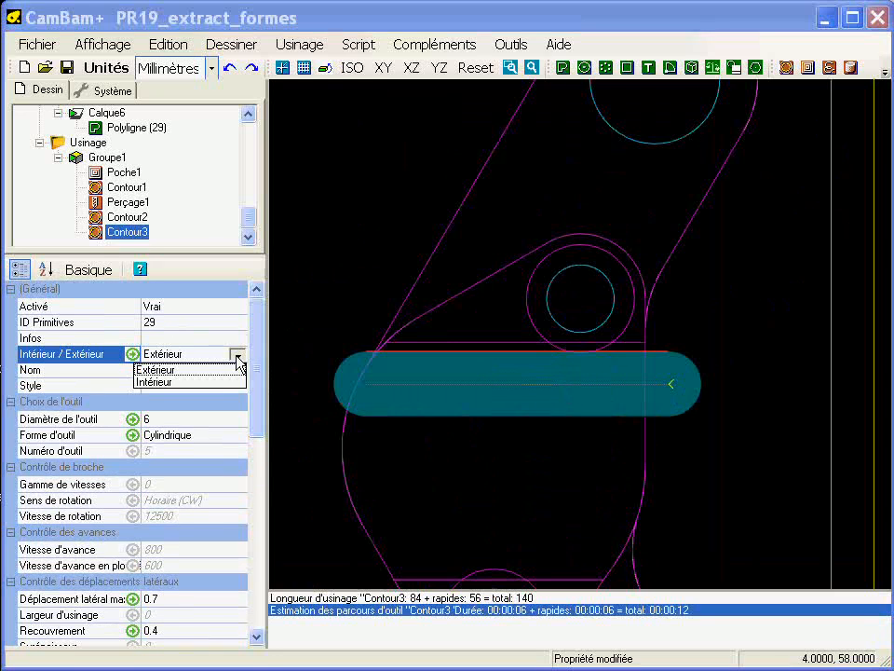
click(167, 382)
right_click(147, 233)
click(162, 241)
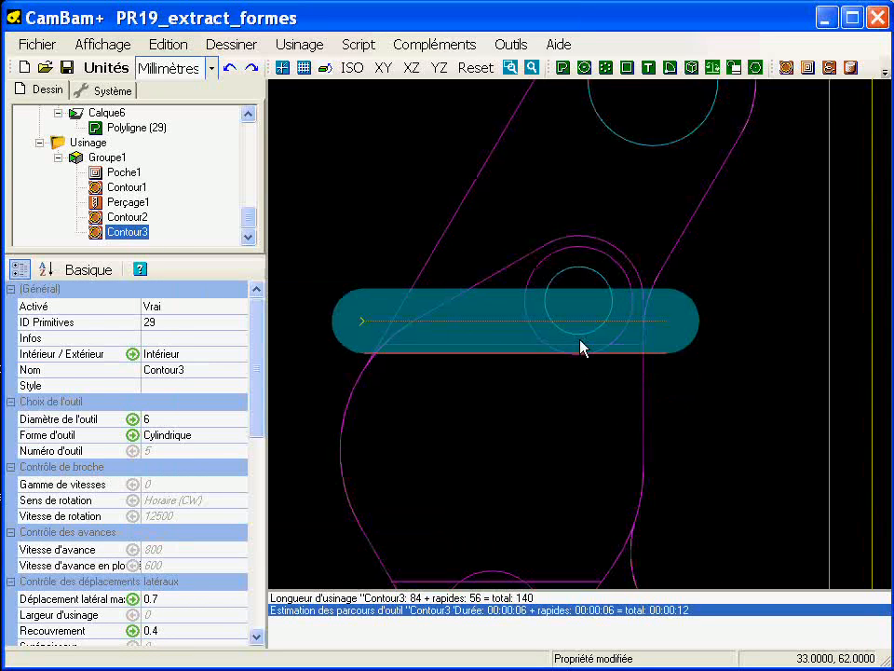
Step: Measure the vertical distance from Contour3's source line to the outer edge of the raised upper boss
middle_drag(583, 338, 553, 410)
scroll(551, 363, up, 3)
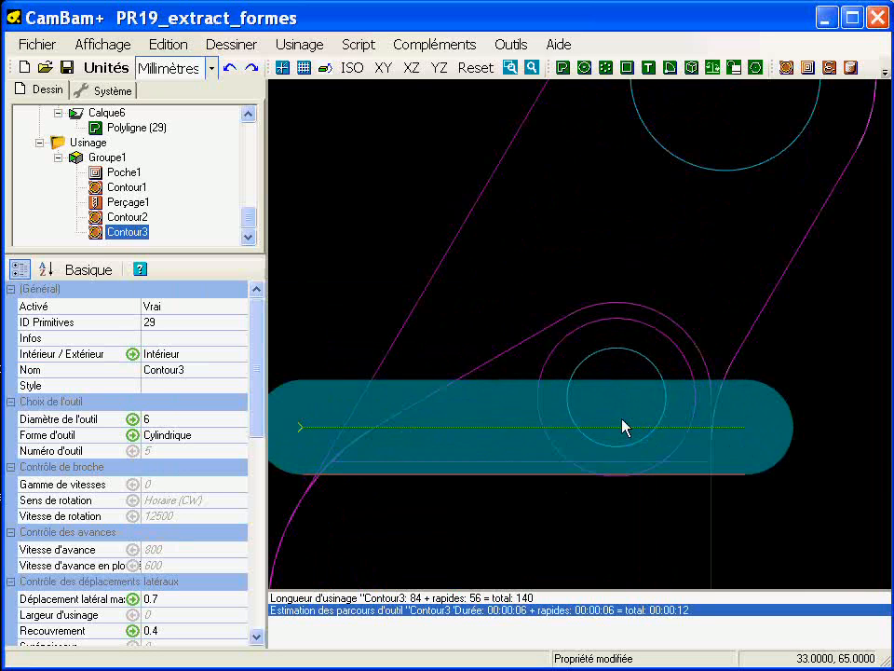
scroll(624, 447, up, 2)
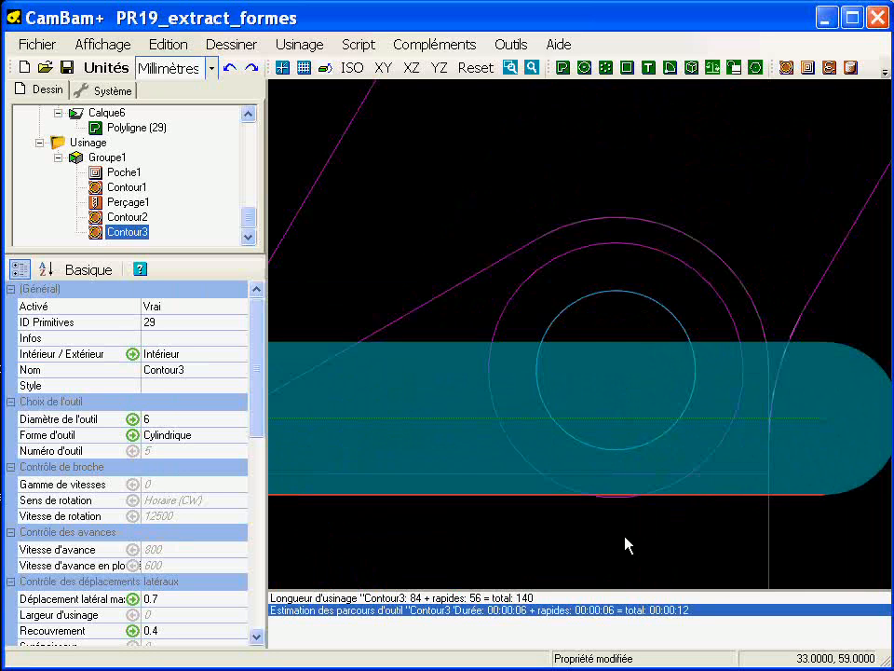
key(m)
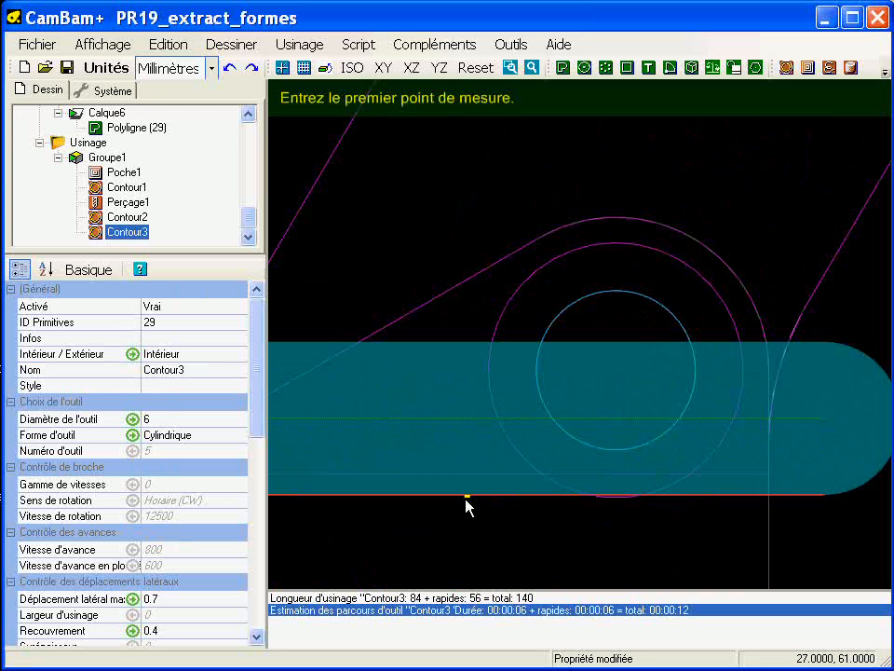
click(465, 504)
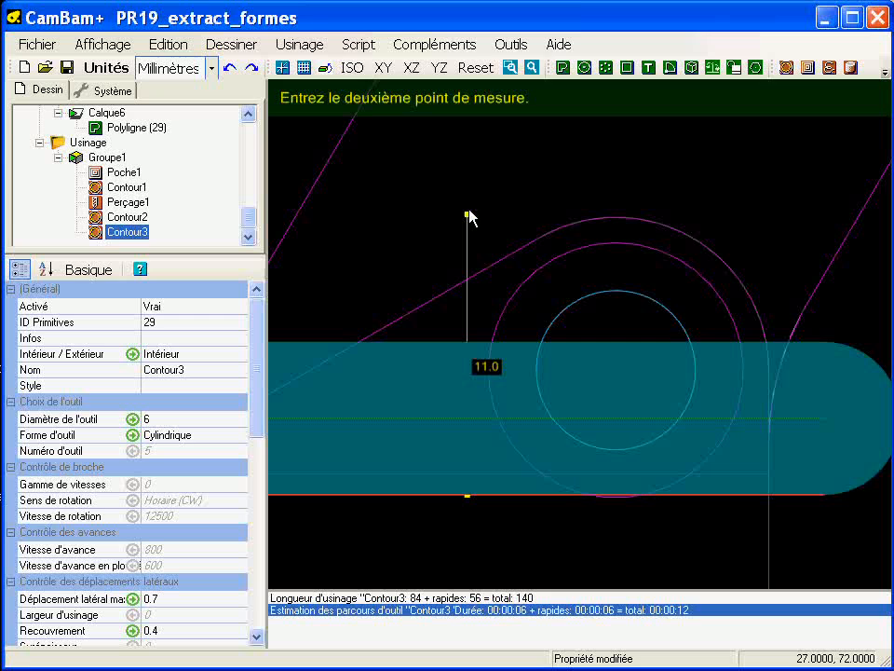
key(Escape)
Step: Set Contour3's Largeur d'usinage to 12, regenerate its toolpath and inspect the passes in 3D
drag(257, 353, 258, 438)
click(177, 394)
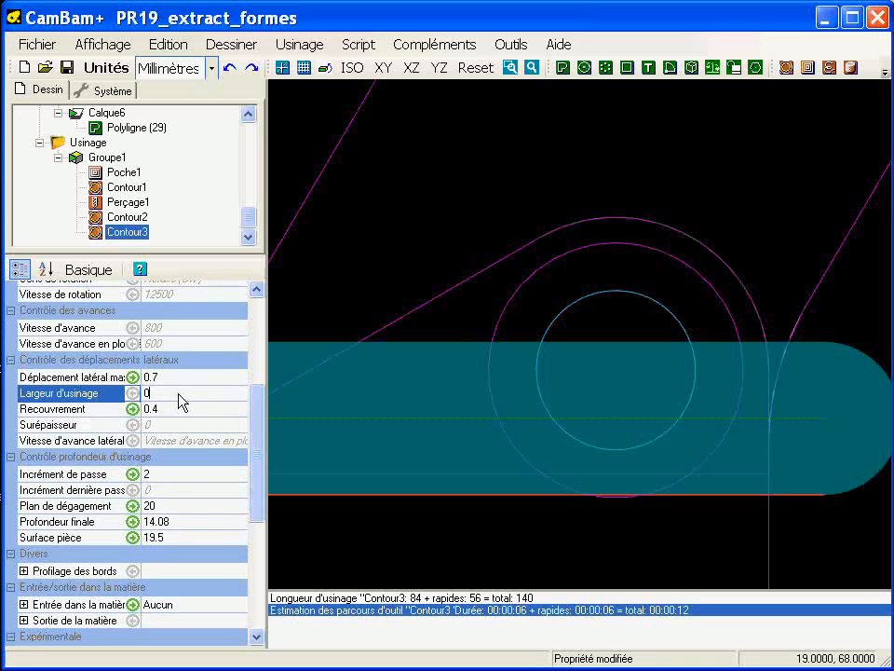
text(12)
key(Return)
right_click(144, 233)
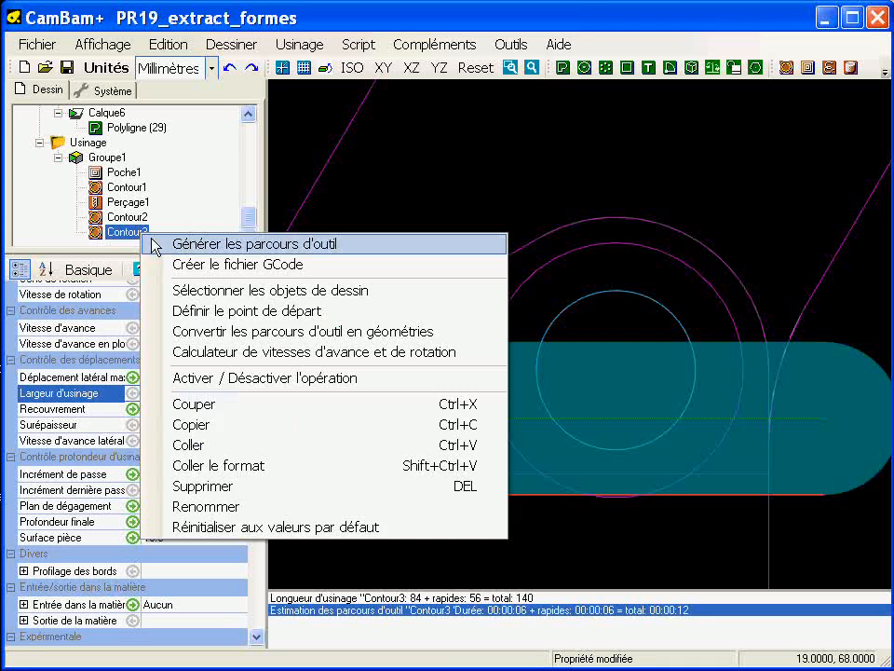
click(166, 243)
middle_drag(611, 387, 642, 344)
scroll(636, 334, down, 3)
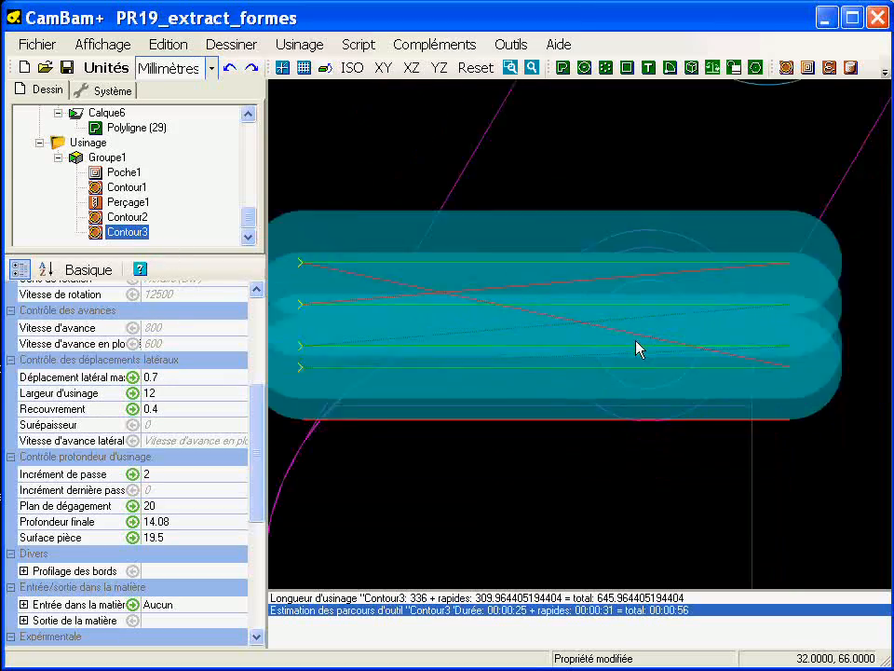
mouse_move(573, 401)
alt+mouse_down()
mouse_move(591, 332)
mouse_move(542, 270)
mouse_move(497, 279)
mouse_move(484, 313)
mouse_move(497, 292)
mouse_move(497, 259)
mouse_move(485, 261)
mouse_move(529, 262)
mouse_move(415, 285)
alt+mouse_up()
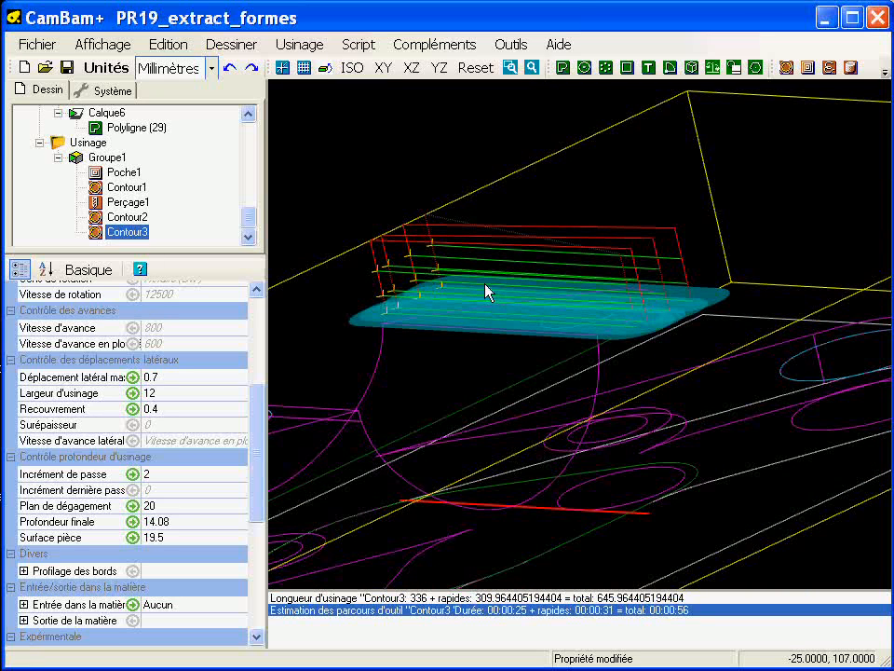
Step: Set Contour3's Sens d'usinage to Mixte, regenerate its toolpath and inspect the passes from several angles
drag(260, 442, 273, 569)
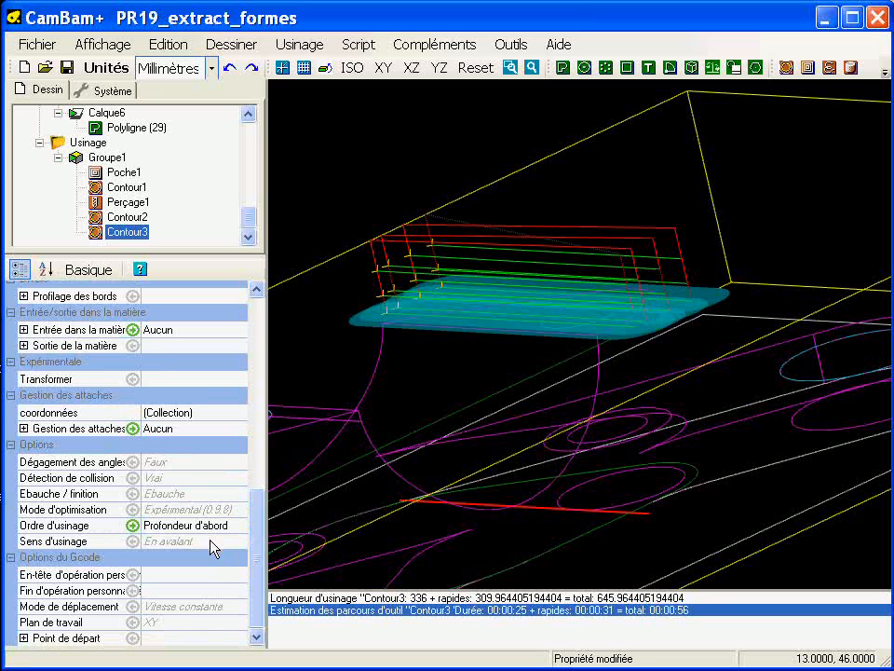
click(209, 541)
click(238, 541)
click(188, 581)
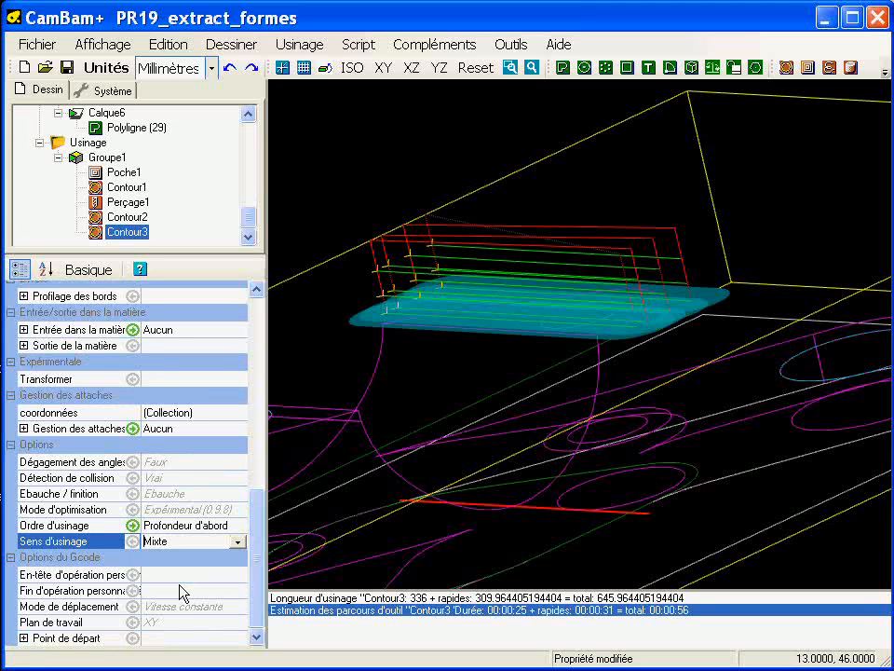
right_click(145, 239)
click(166, 241)
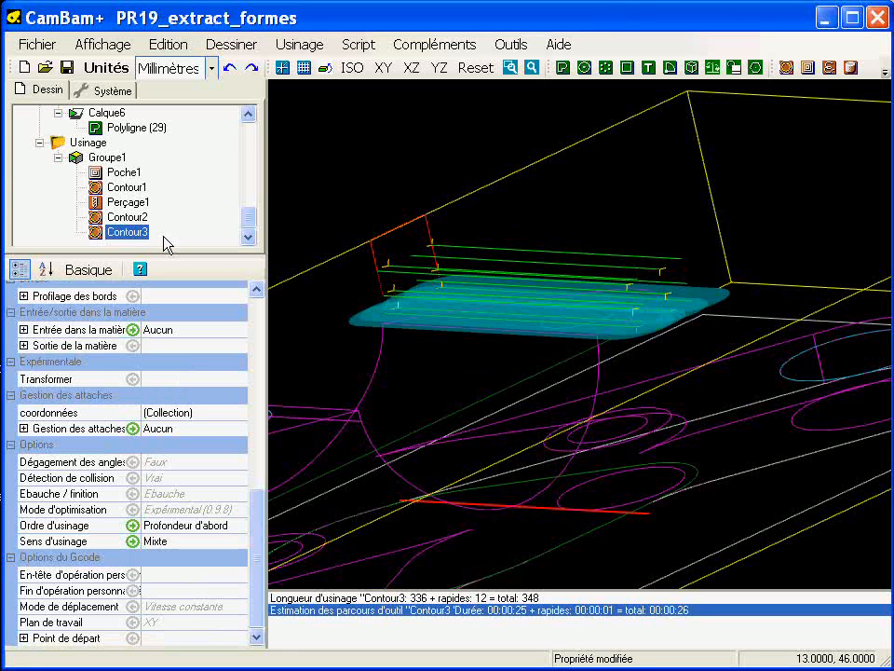
alt+drag(363, 254, 438, 365)
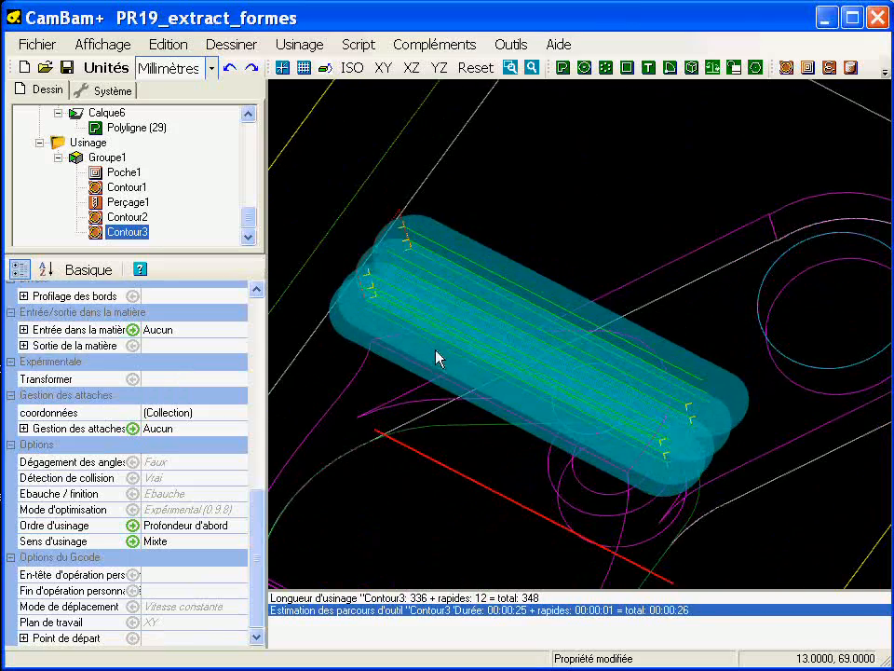
alt+drag(556, 377, 545, 284)
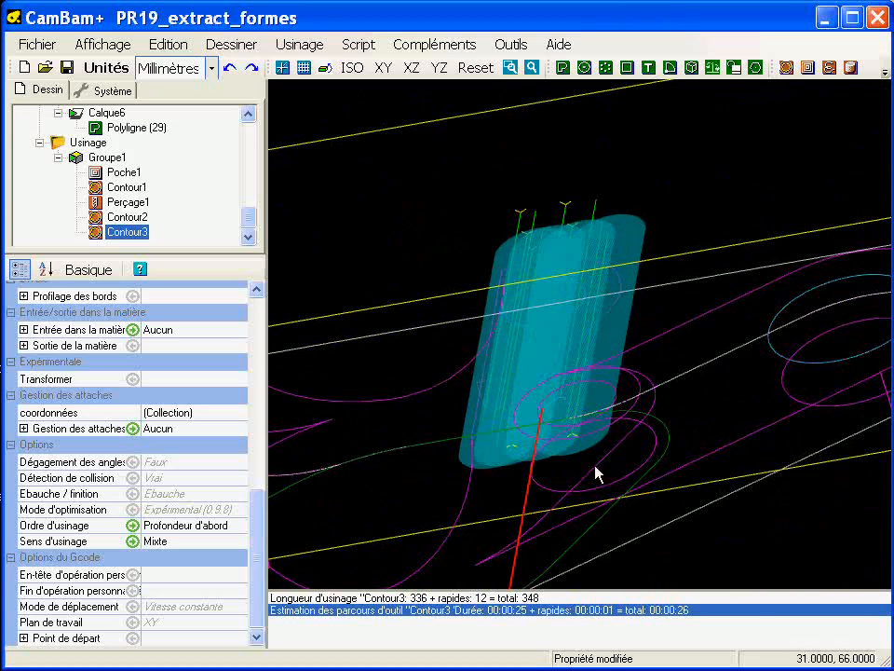
alt+drag(452, 276, 483, 266)
alt+double_click(534, 383)
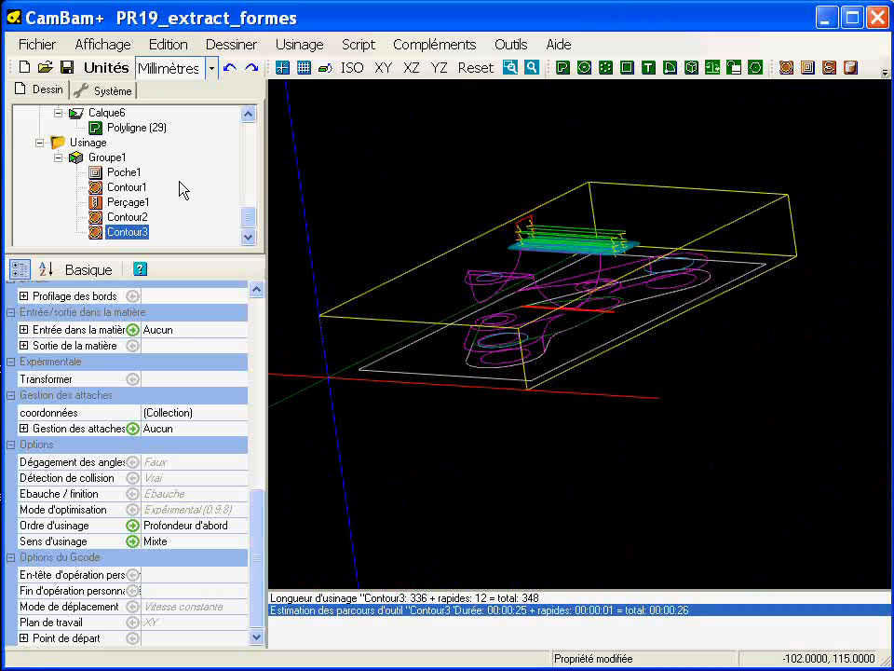
Step: Make layer Calque1 visible and examine Contour3's toolpath against the solid part
scroll(242, 137, up, 10)
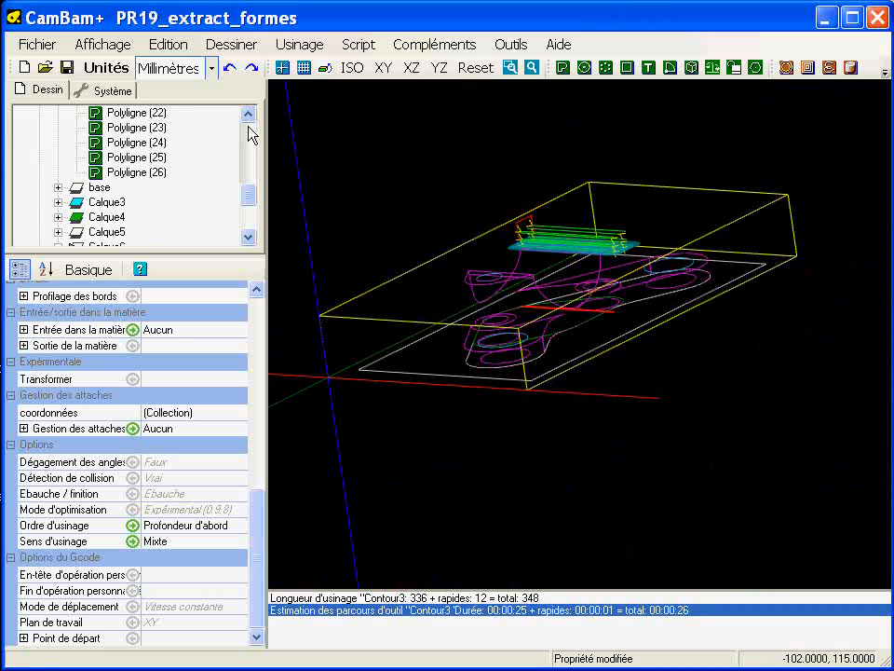
click(103, 141)
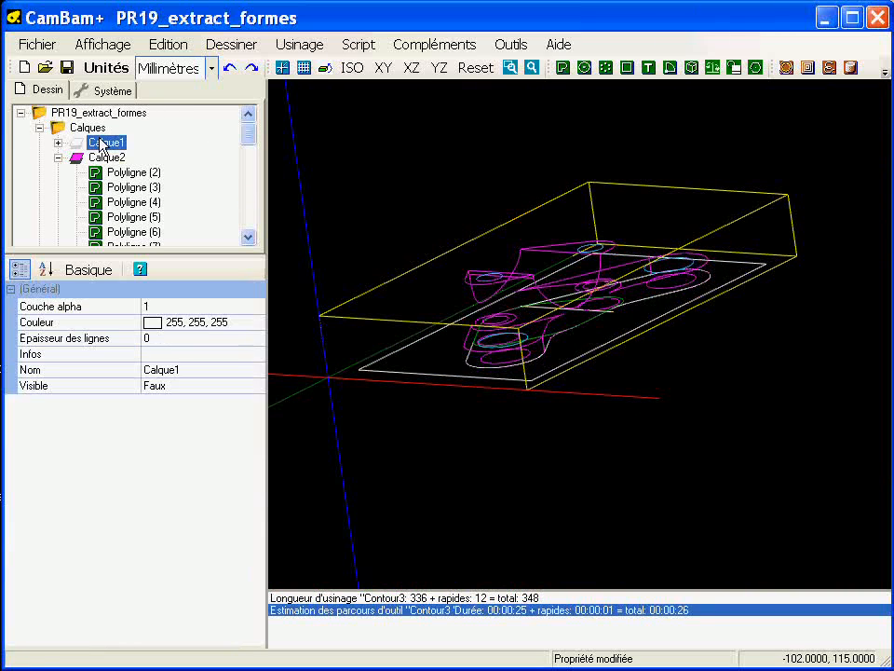
key(space)
drag(247, 138, 247, 222)
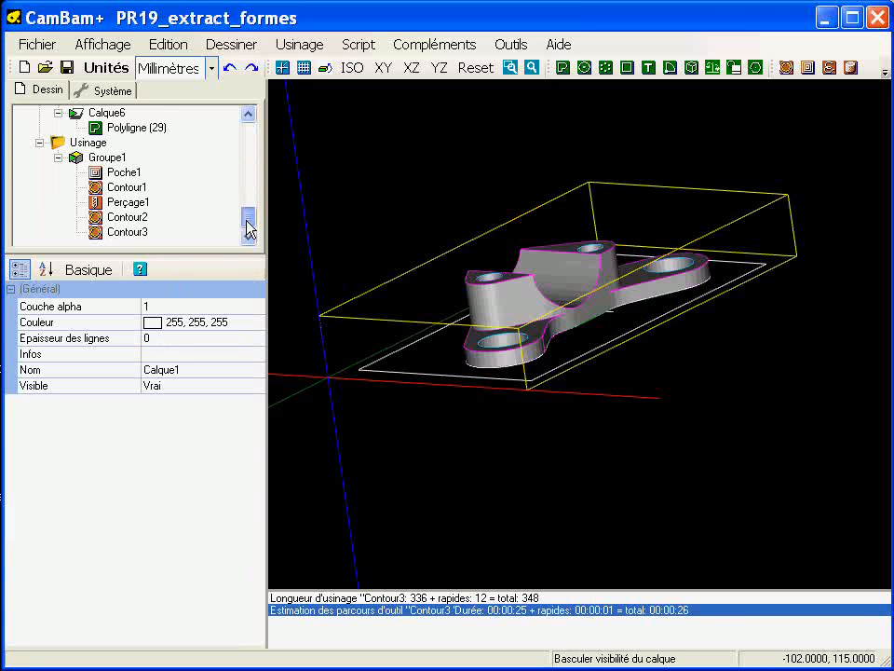
click(128, 231)
scroll(556, 294, up, 5)
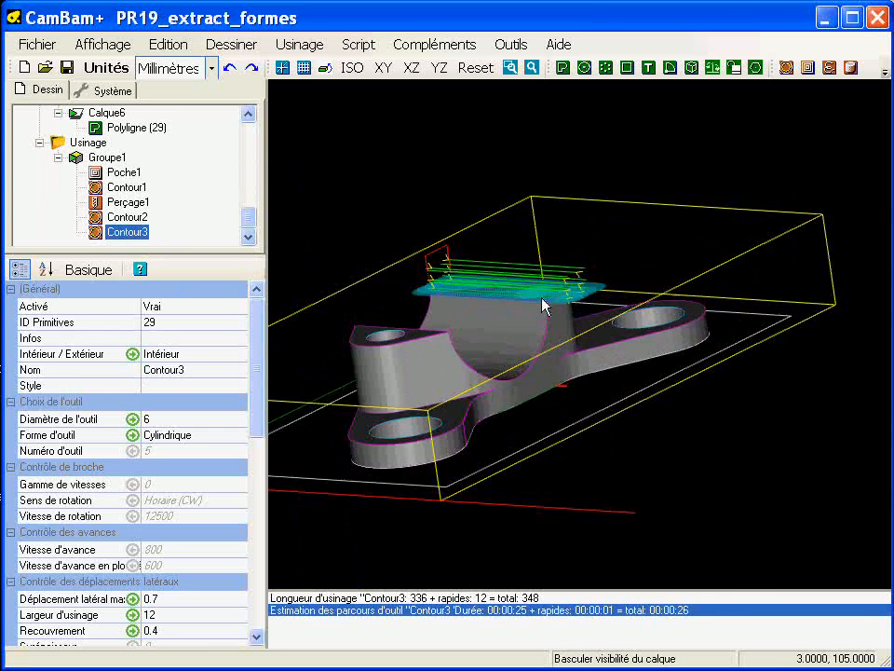
alt+drag(559, 311, 536, 415)
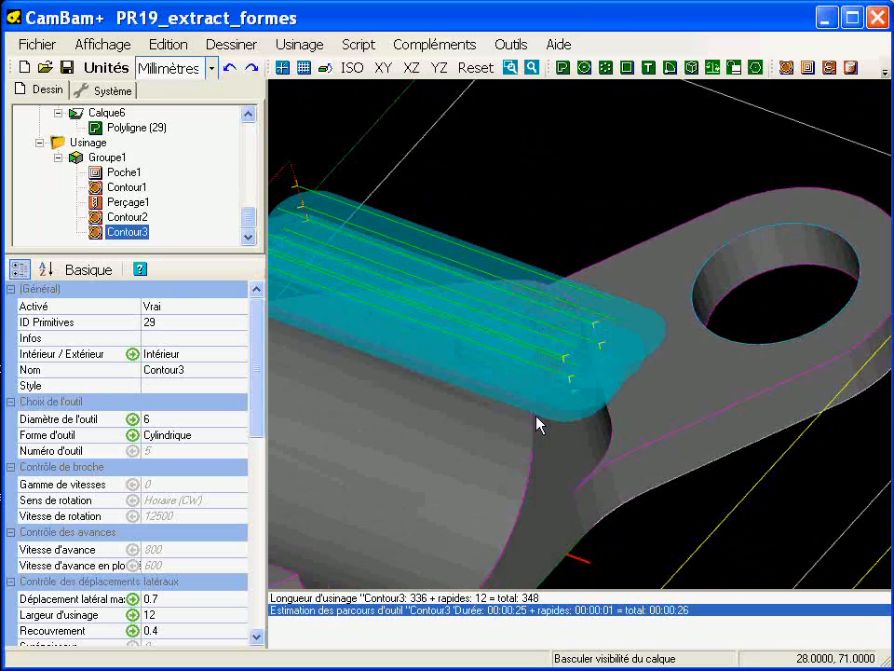
alt+double_click(531, 391)
click(388, 262)
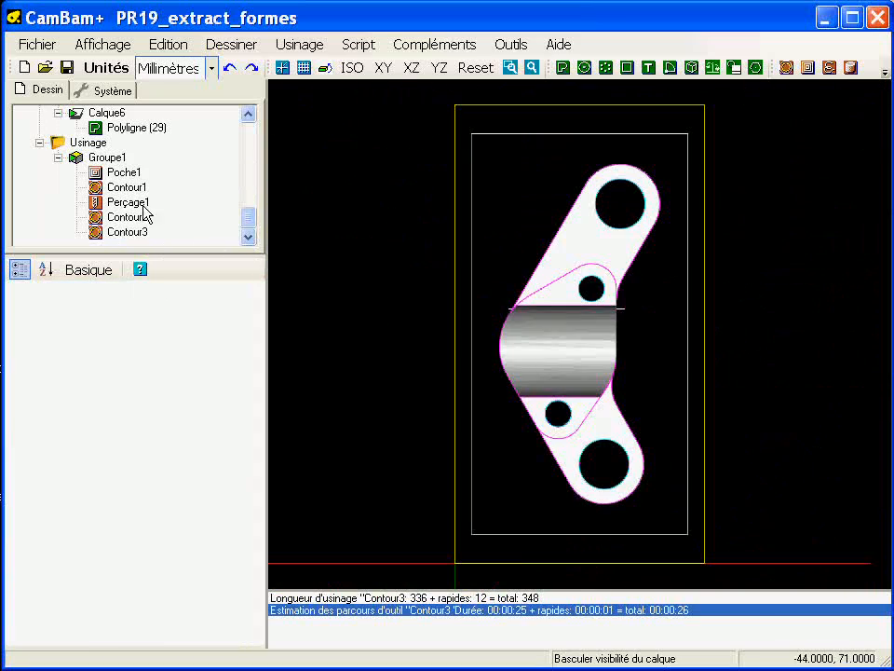
Step: Create the GCode file for all machining operations, overwriting the existing file
right_click(90, 143)
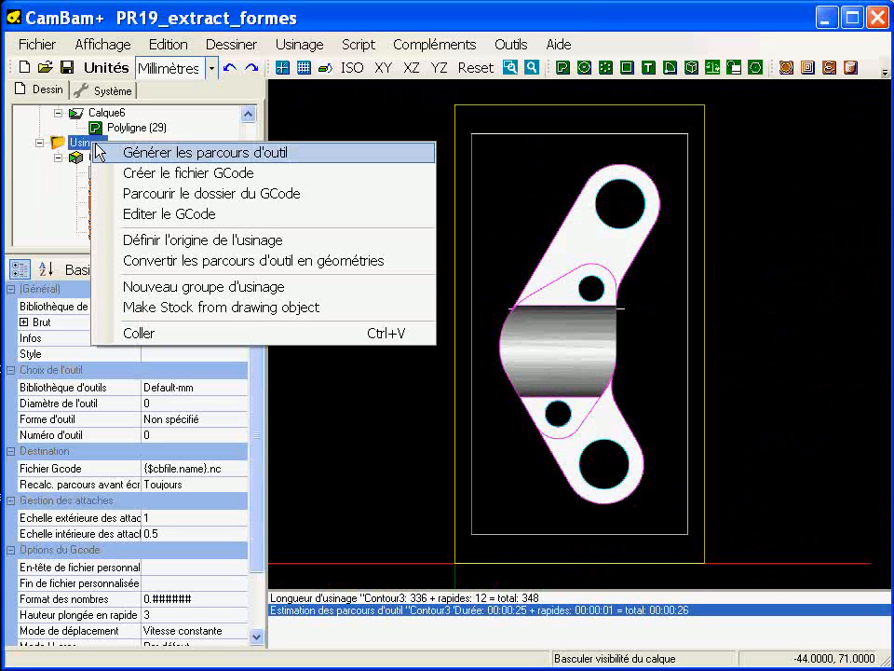
click(152, 173)
click(503, 409)
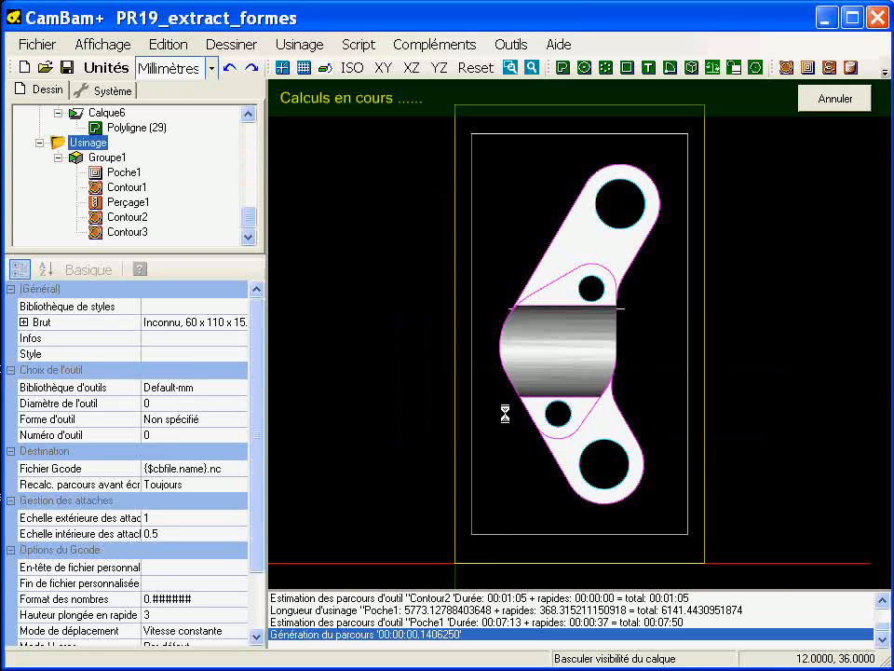
Step: Run the machining simulation of PR19_extract_formes.nc in CutViewer Mill, inspect the machined part and return to CamBam
click(511, 44)
click(508, 289)
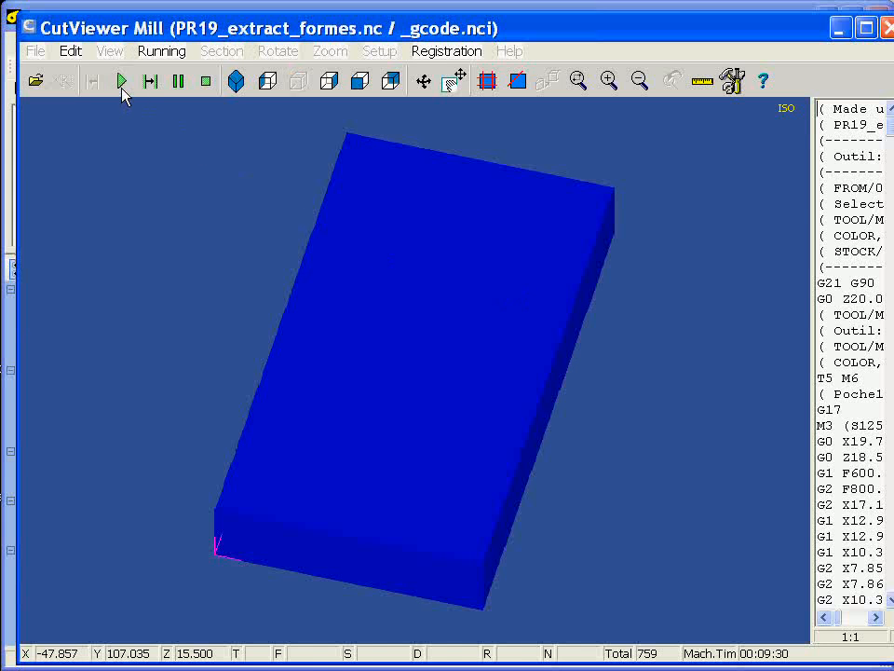
click(121, 82)
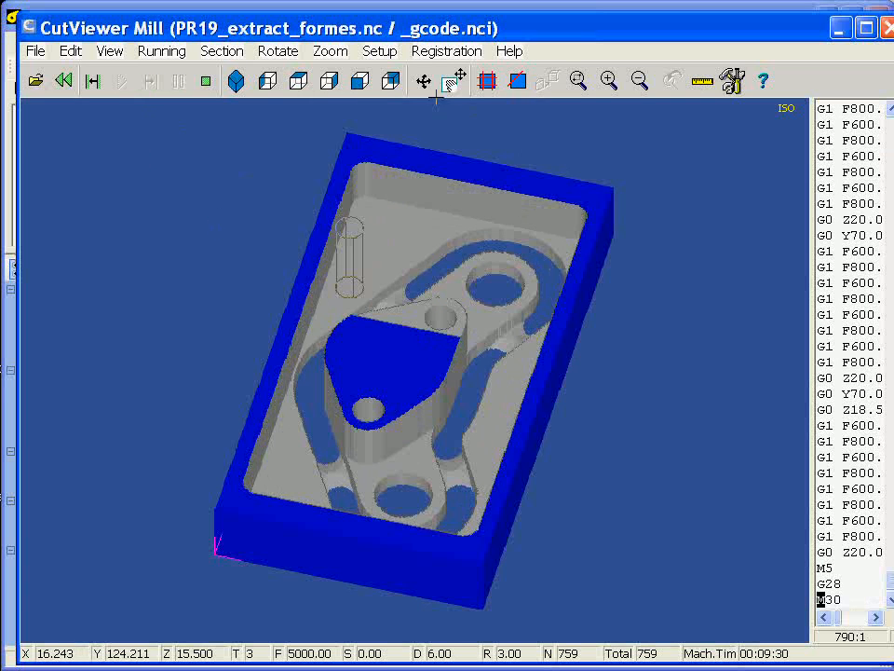
mouse_move(503, 399)
mouse_down()
mouse_move(463, 372)
mouse_move(404, 392)
mouse_move(484, 398)
mouse_move(484, 419)
mouse_move(496, 404)
mouse_up()
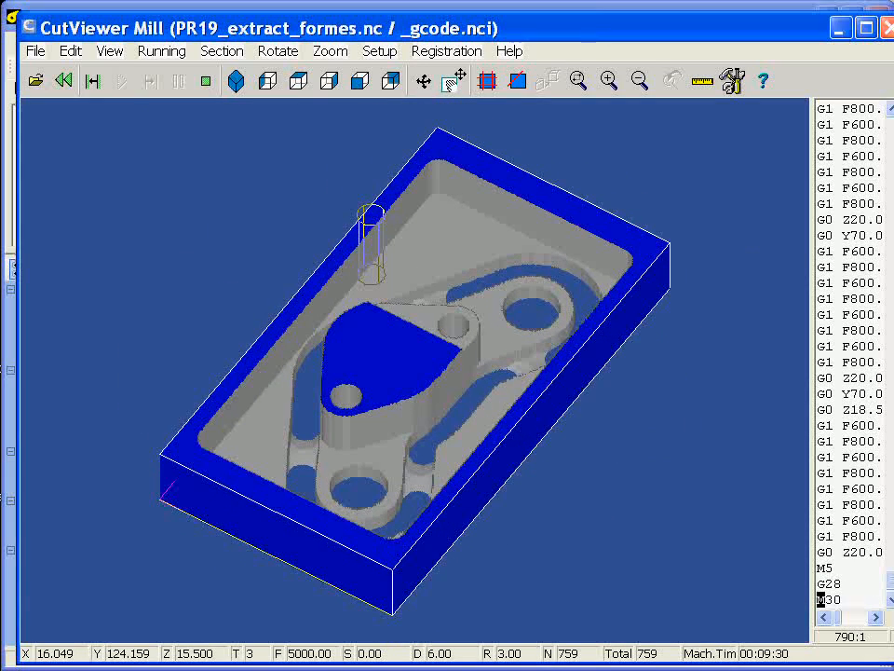
click(883, 28)
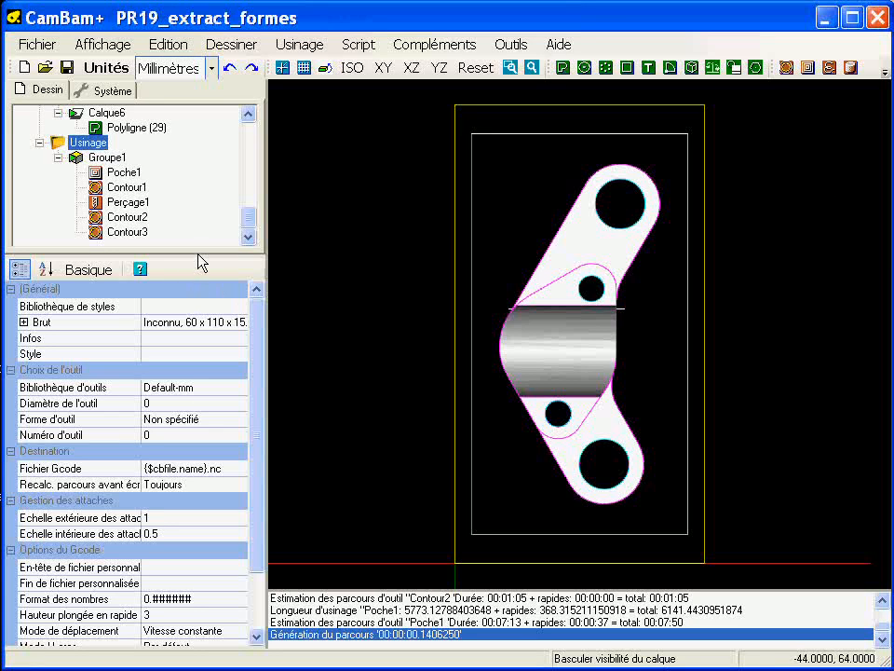
Step: Enlarge the drawing tree's area and move Contour3 ahead of Contour2 in Groupe1's machining order
drag(197, 255, 198, 342)
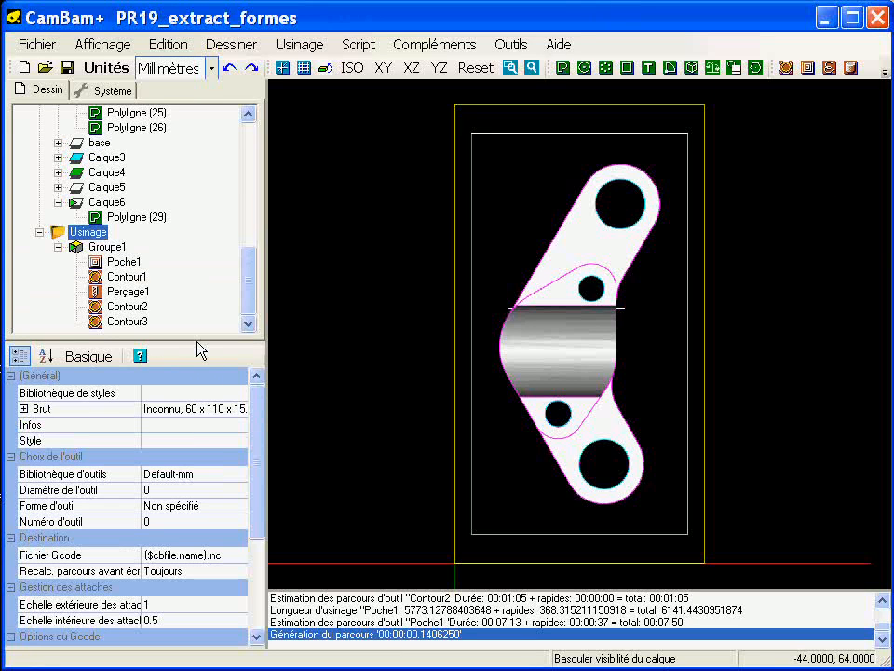
click(128, 305)
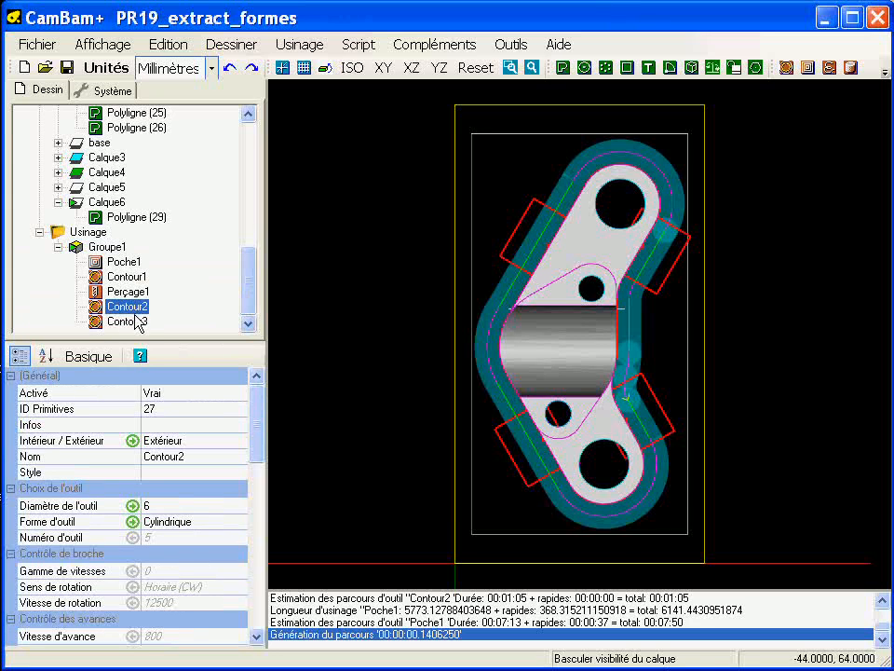
click(133, 321)
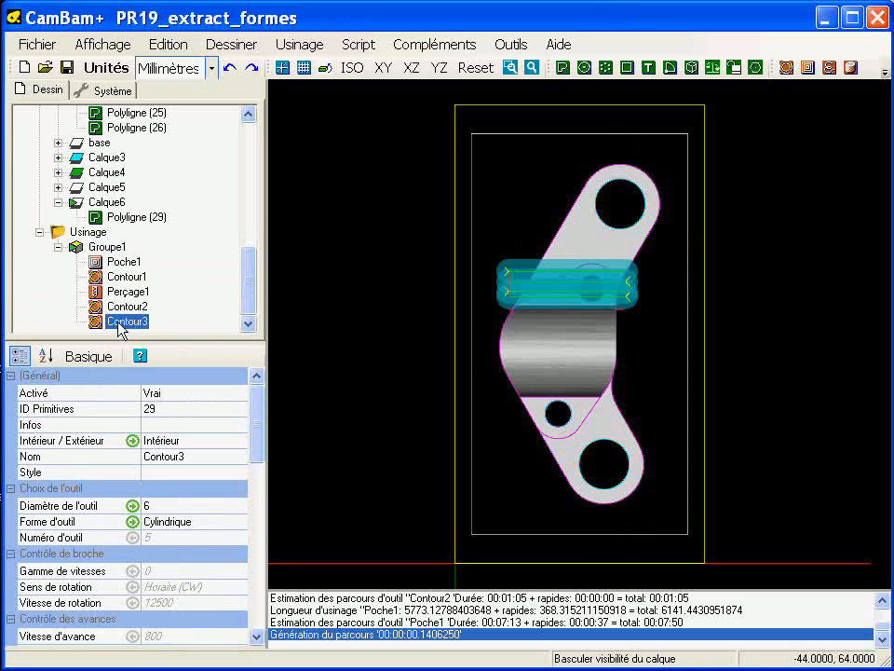
drag(118, 329, 89, 306)
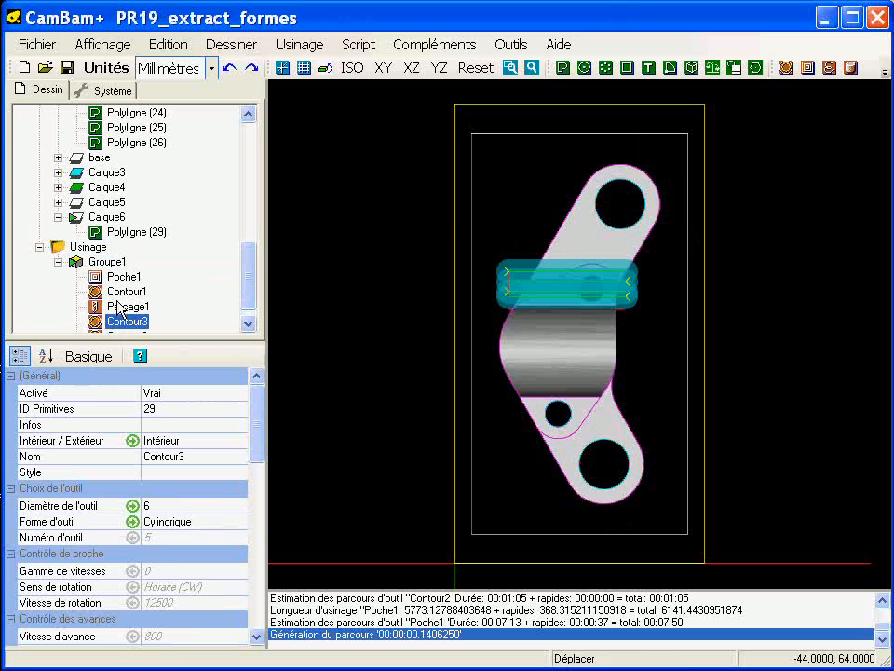
drag(247, 288, 248, 307)
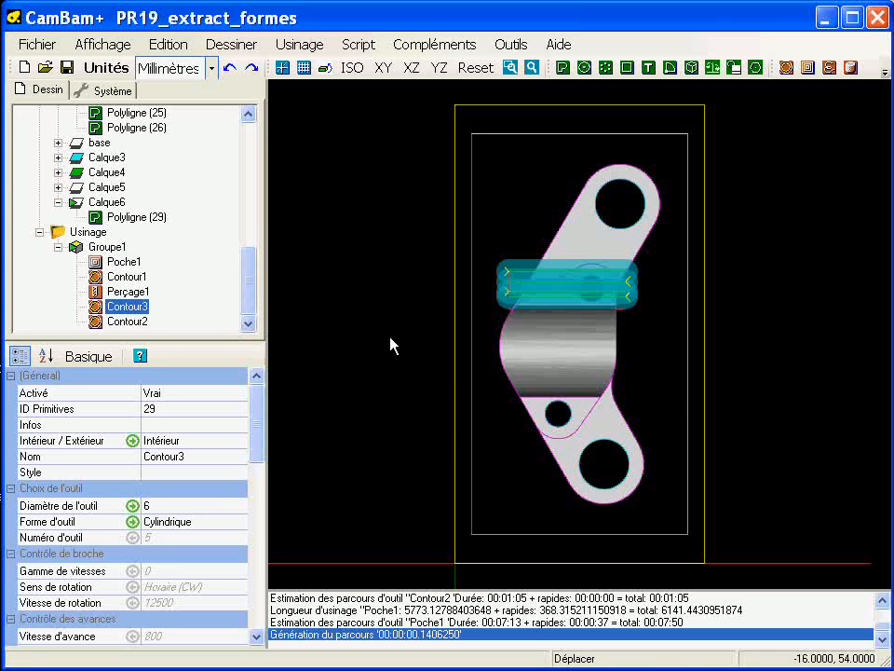
Step: Create a 3D profile machining operation from the part's solid surface, Surface (1)
alt+drag(494, 428, 393, 197)
scroll(615, 338, up, 5)
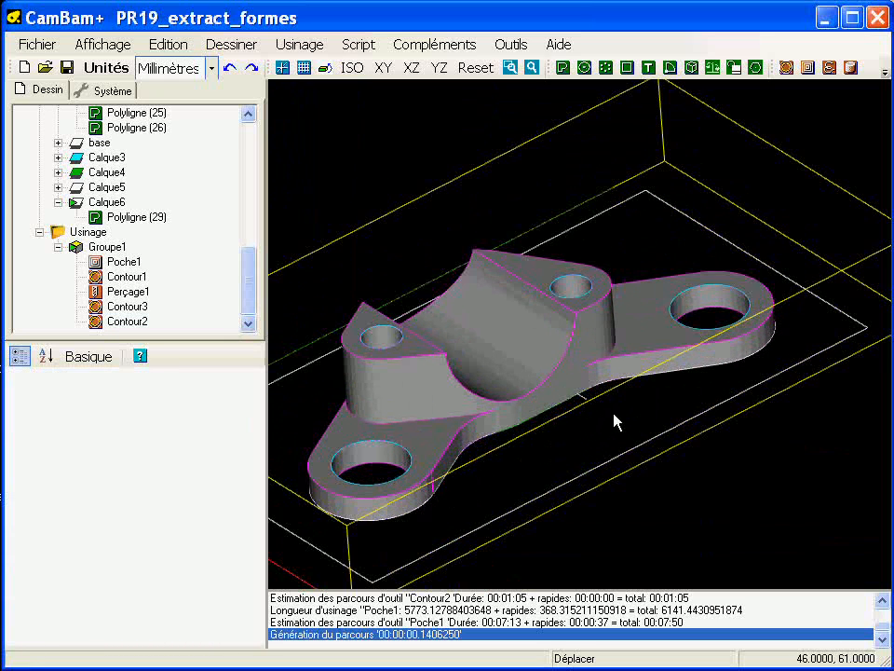
click(491, 341)
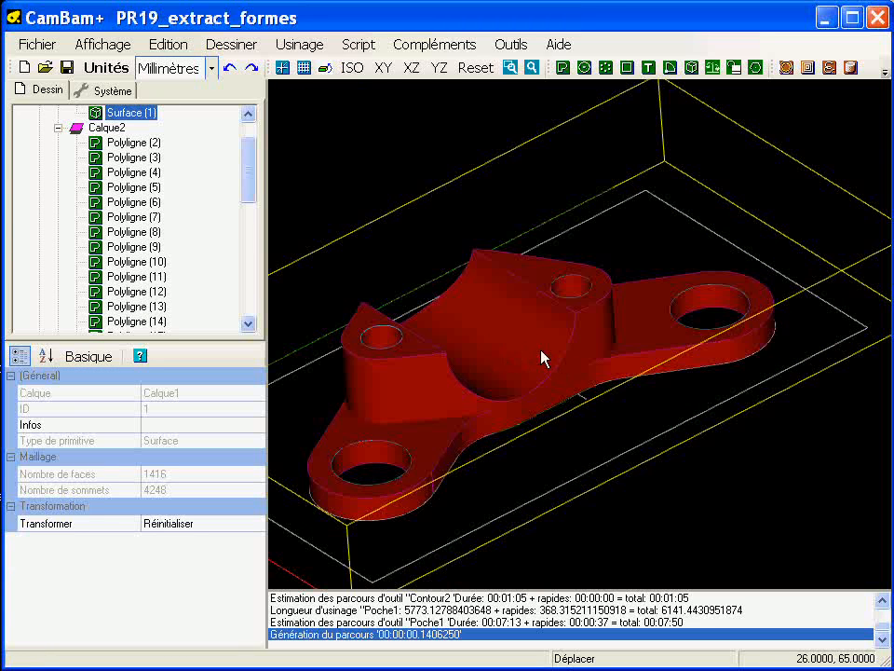
click(850, 69)
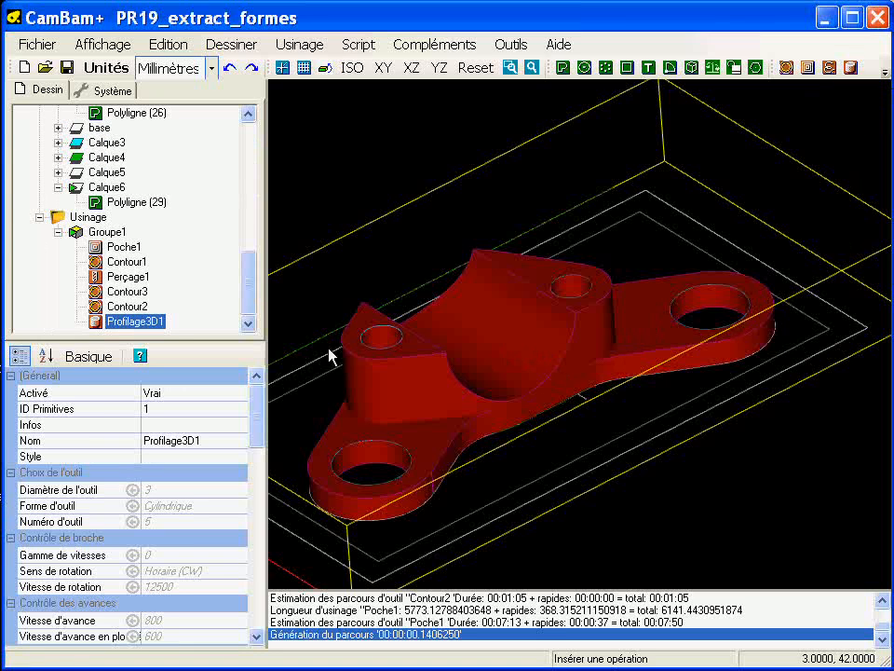
Step: Examine the half-cylindrical recess and its boundary polylines from above and in 3D
scroll(515, 346, down, 3)
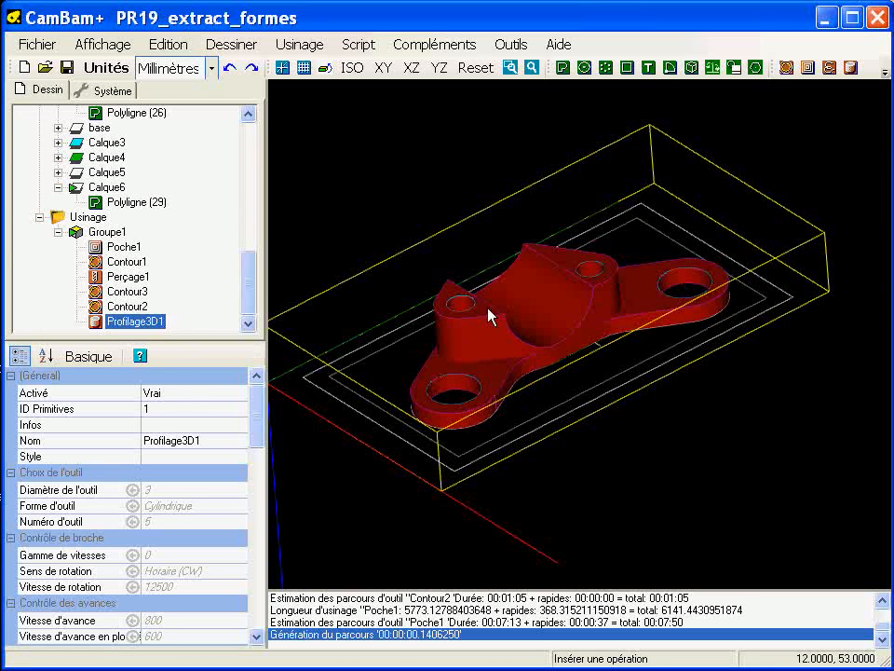
alt+double_click(548, 357)
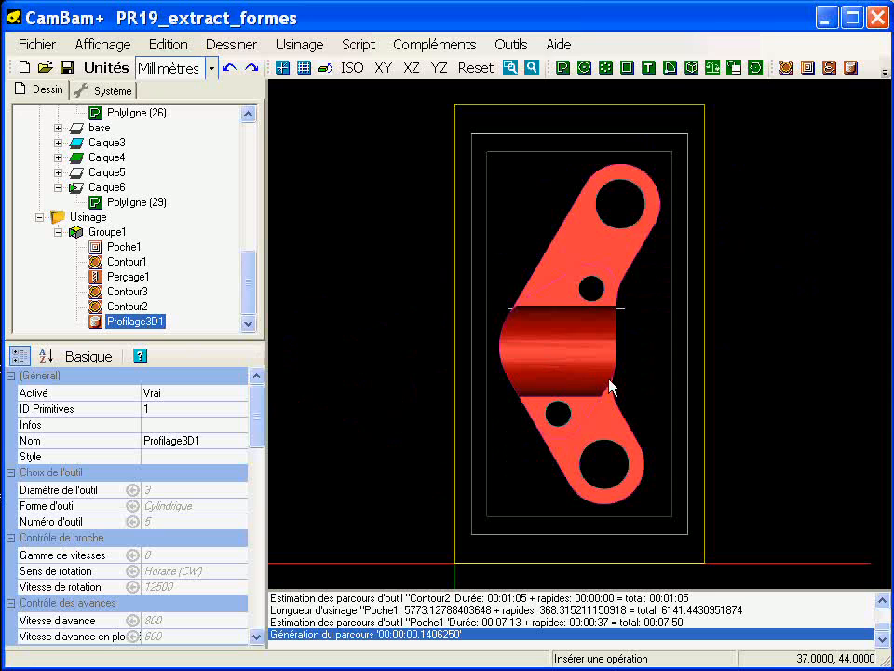
middle_drag(586, 350, 548, 325)
scroll(549, 325, up, 5)
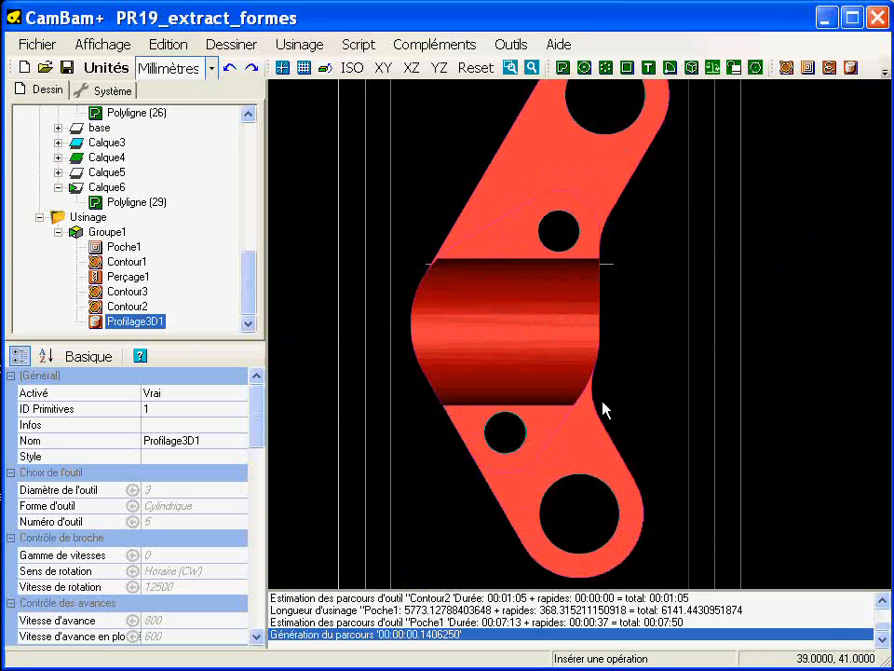
alt+drag(532, 360, 425, 344)
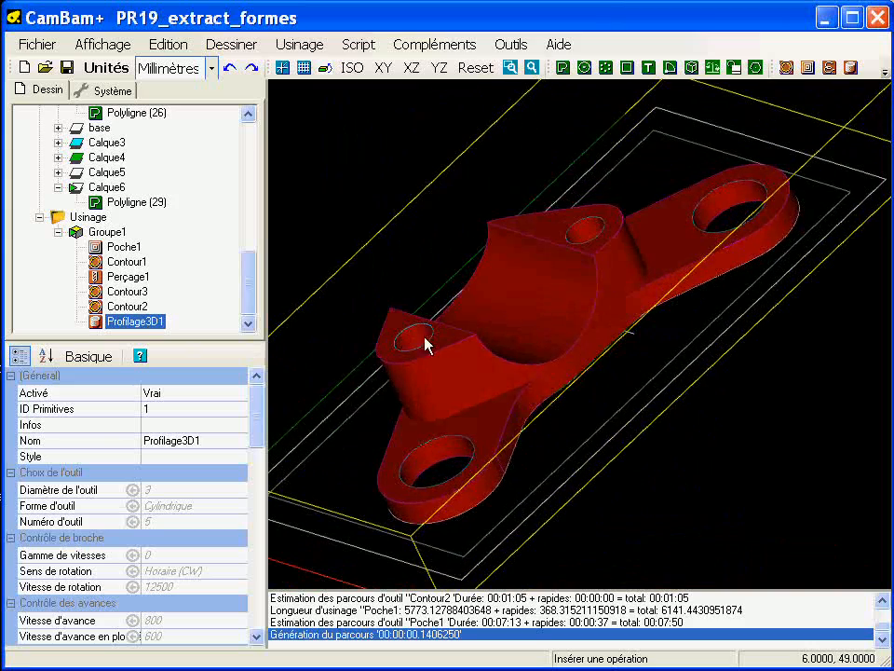
click(634, 478)
click(576, 348)
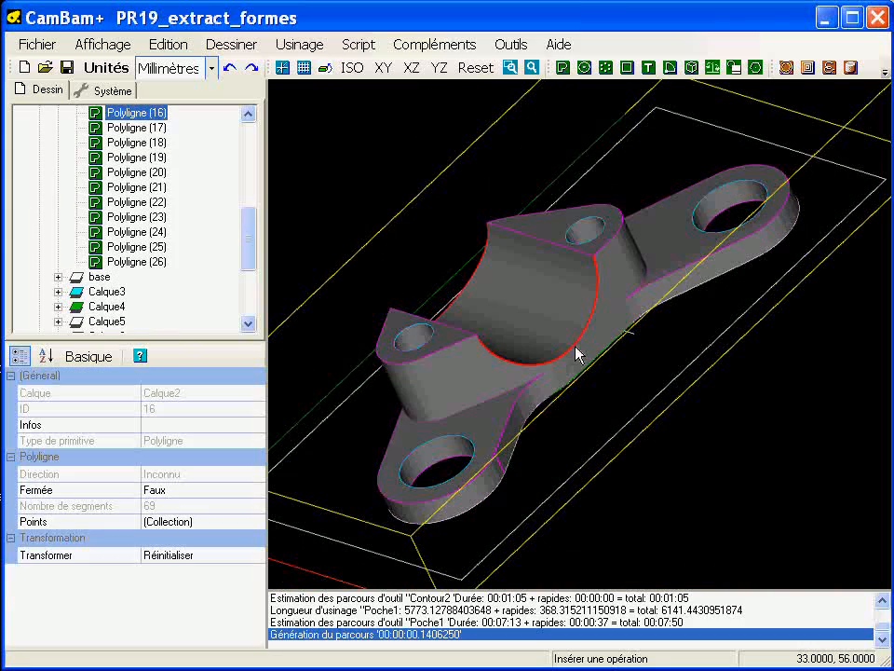
alt+drag(525, 355, 457, 354)
scroll(447, 325, up, 5)
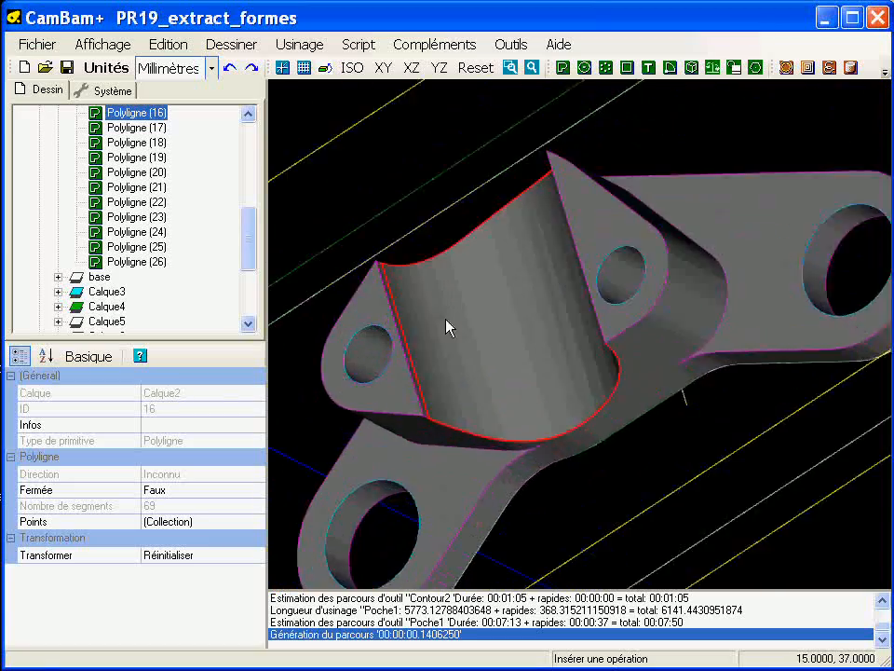
ctrl+click(369, 368)
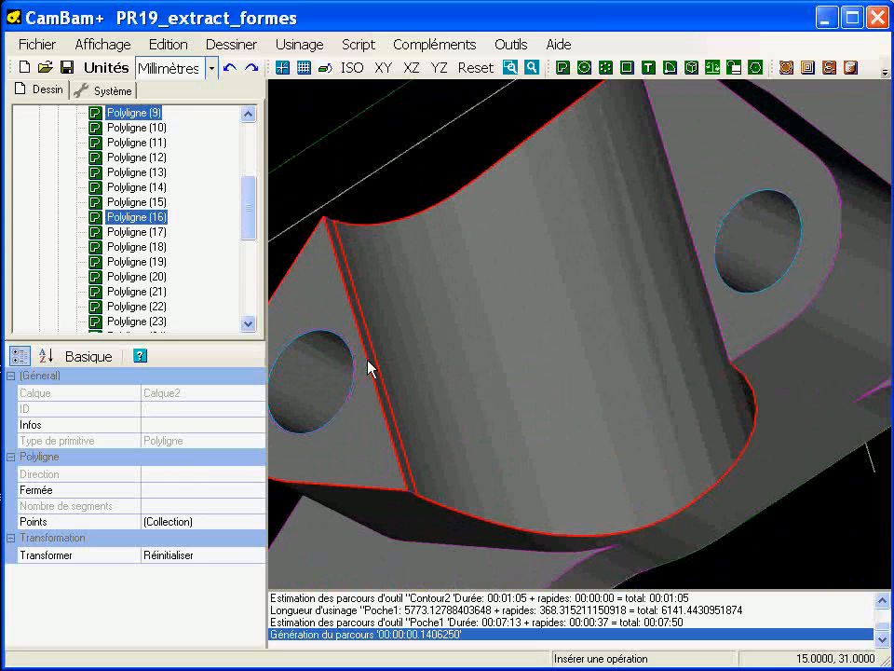
click(394, 155)
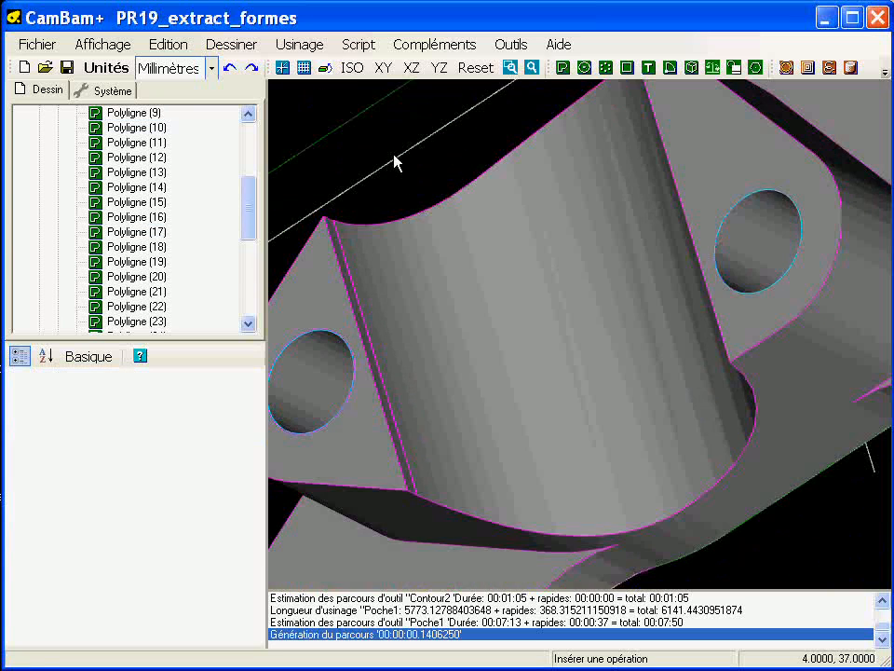
scroll(412, 175, down, 3)
alt+drag(500, 363, 575, 308)
middle_drag(550, 279, 468, 418)
scroll(469, 418, down, 1)
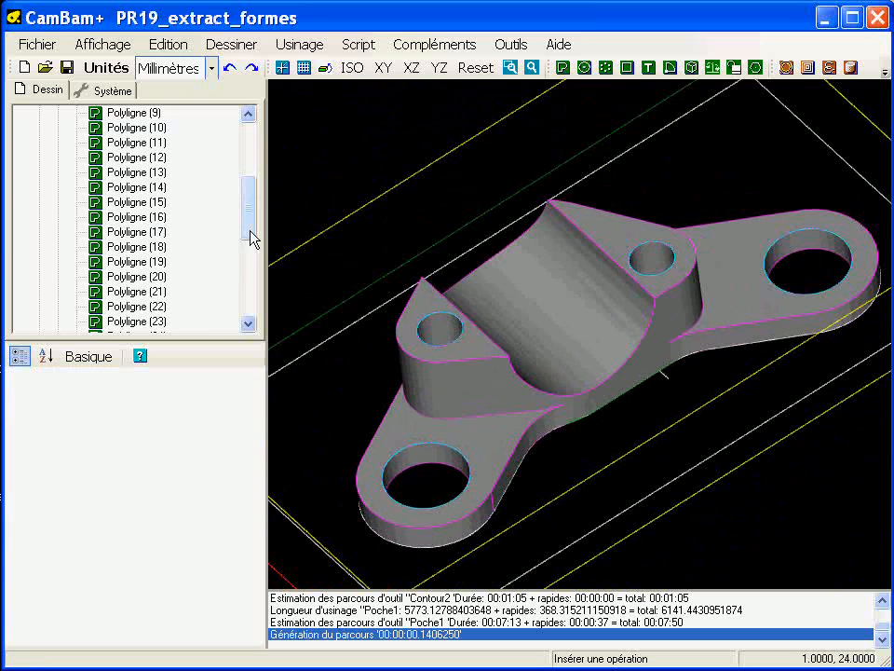
Step: Collapse Calque2 in the drawing tree and hide layers Calque2 and Calque1
drag(255, 231, 256, 172)
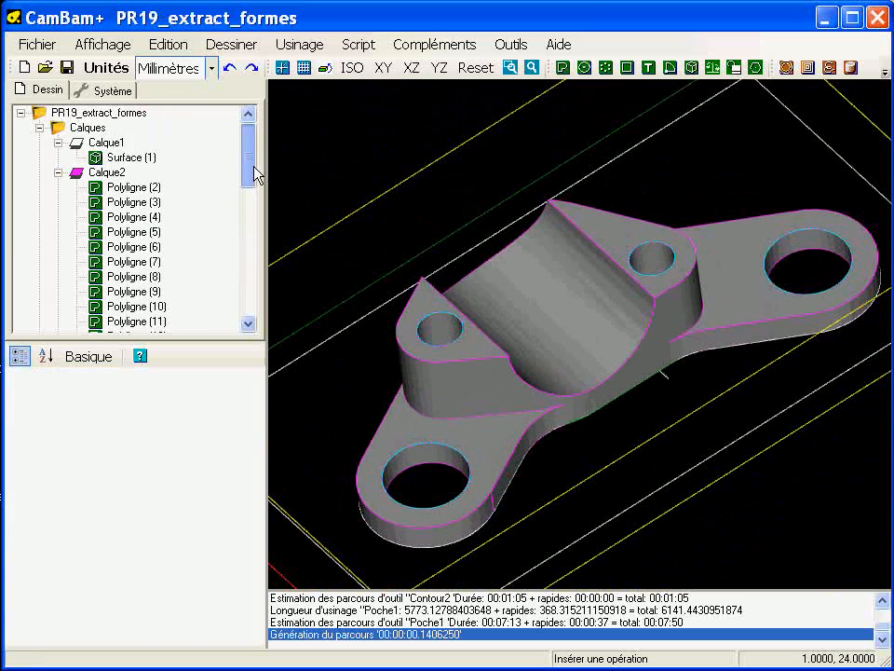
click(59, 173)
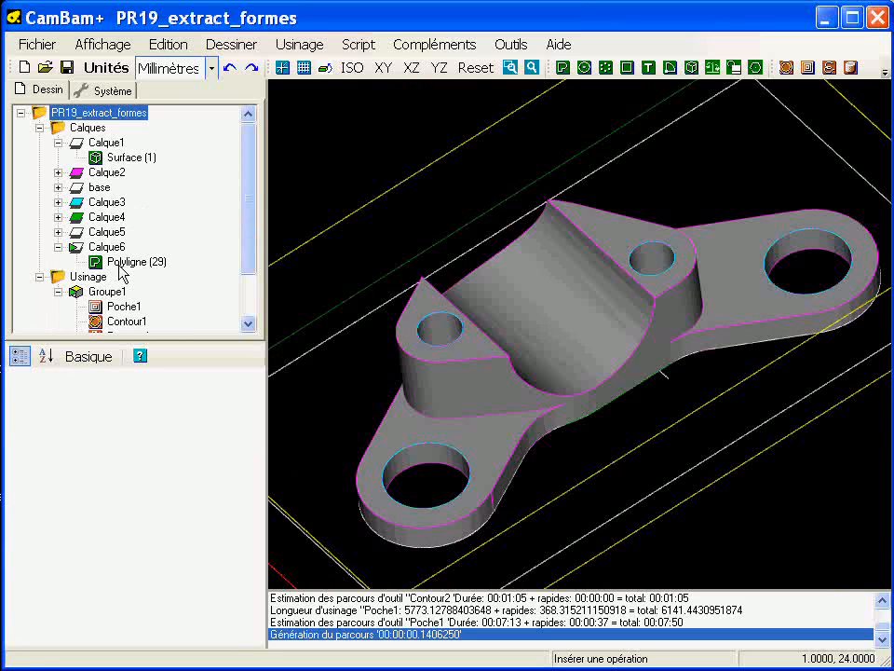
click(99, 175)
key(space)
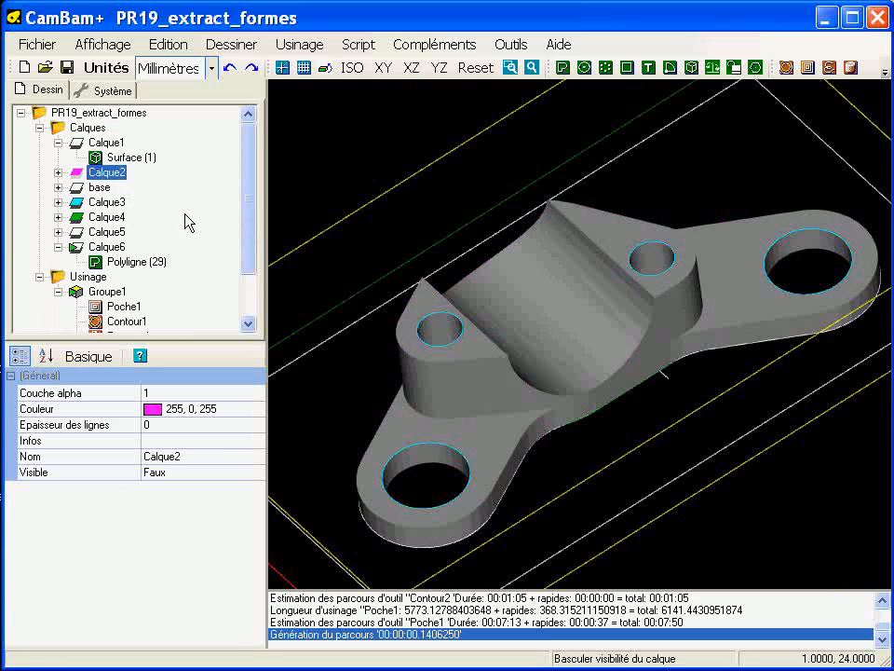
click(107, 143)
key(space)
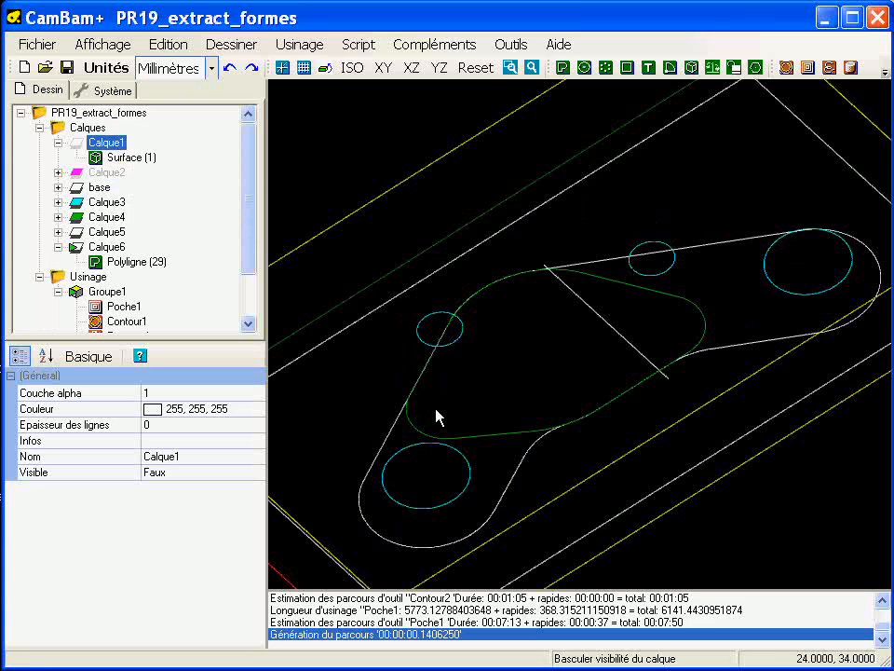
Step: Copy the green boss outline from Calque4 into a new layer, Calque7
click(461, 439)
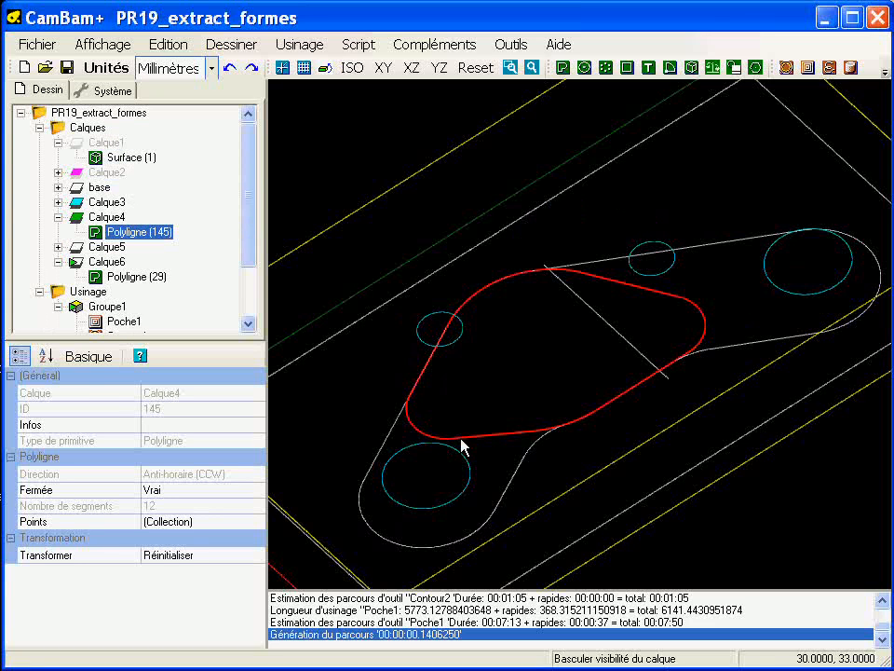
right_click(291, 142)
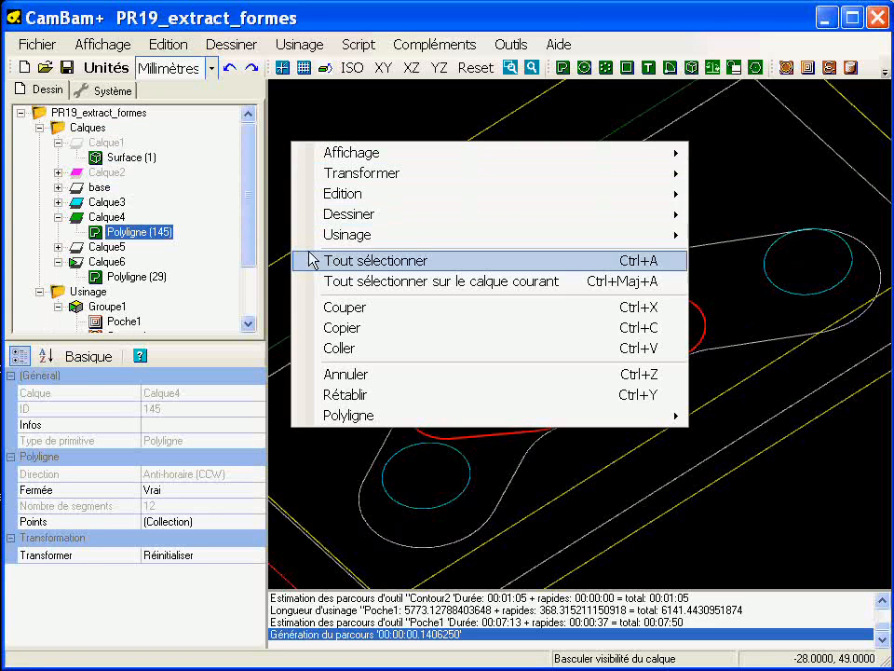
click(337, 328)
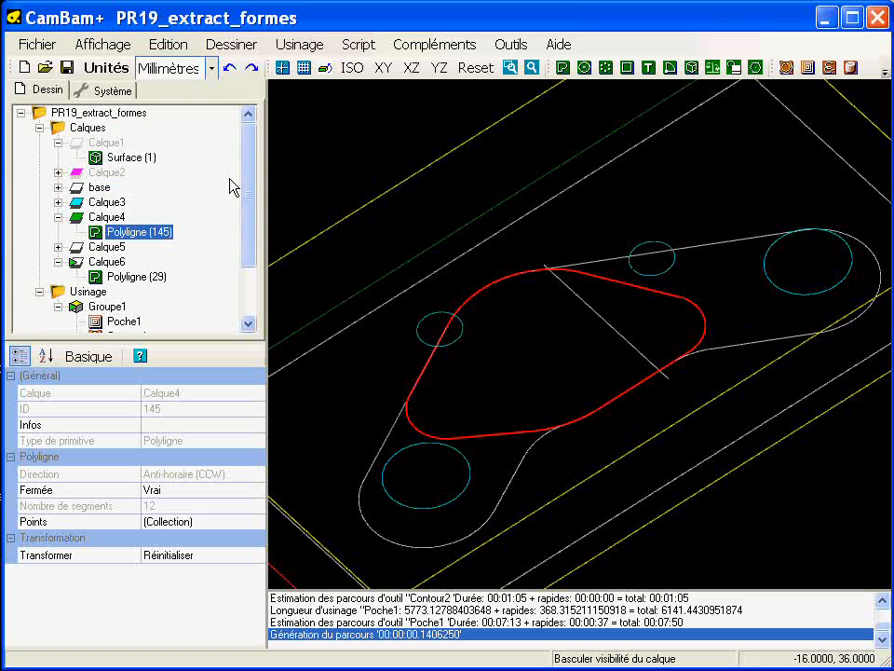
right_click(90, 129)
click(114, 145)
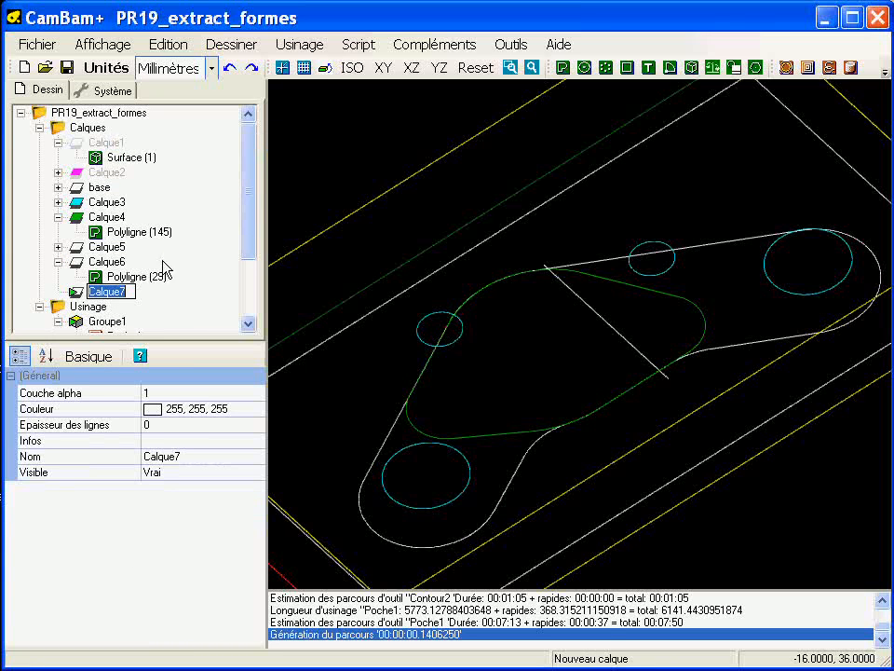
right_click(129, 295)
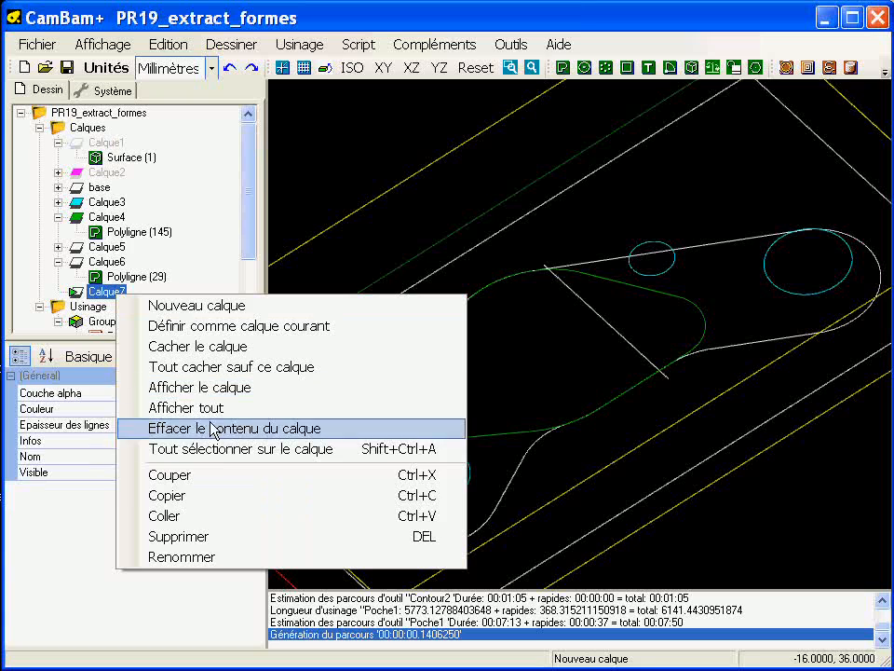
click(204, 516)
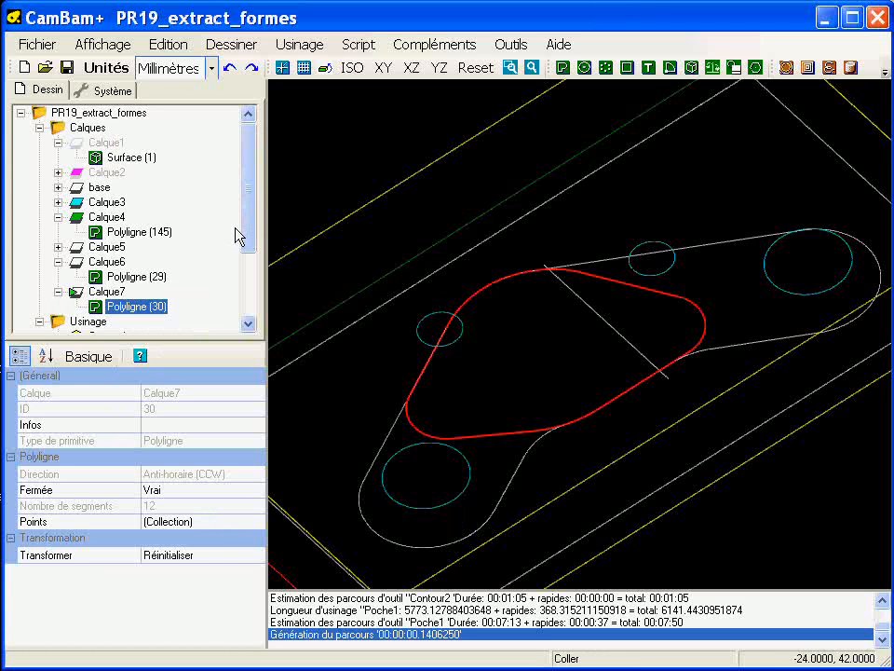
Step: Hide all layers except Calque7, switch to the top view and make Calque2 visible again
right_click(104, 294)
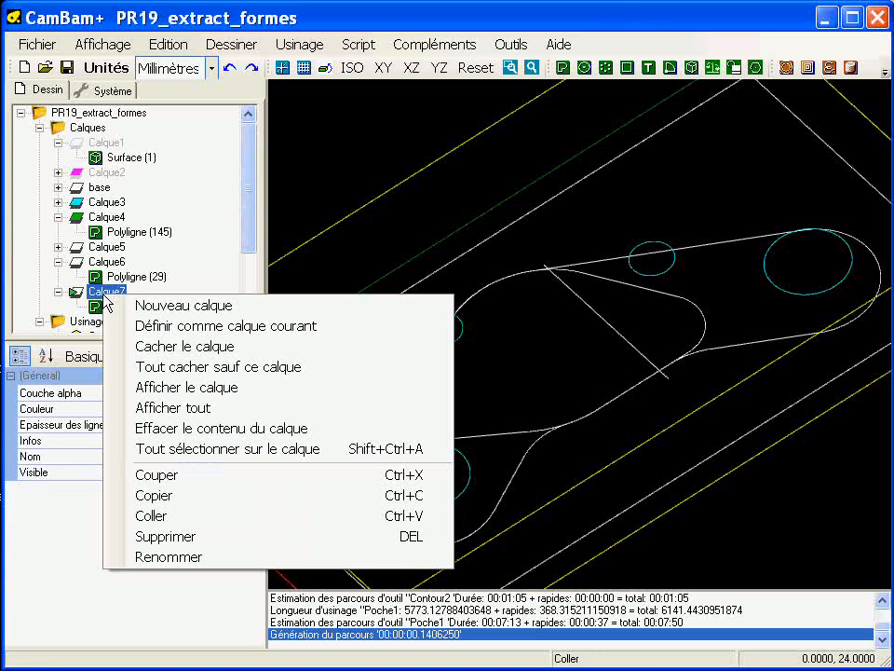
click(200, 366)
alt+double_click(563, 326)
middle_drag(563, 326, 543, 320)
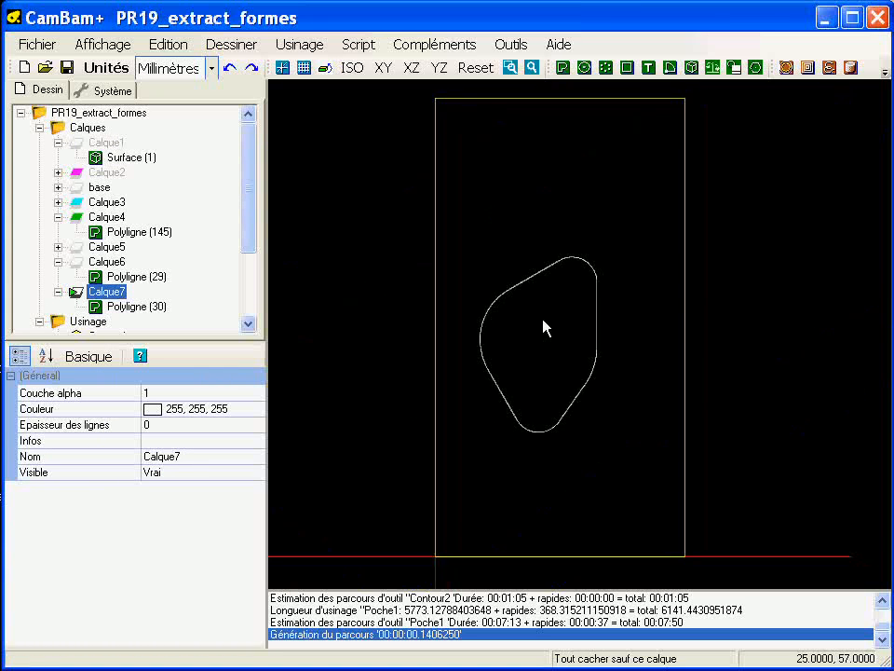
click(105, 172)
key(space)
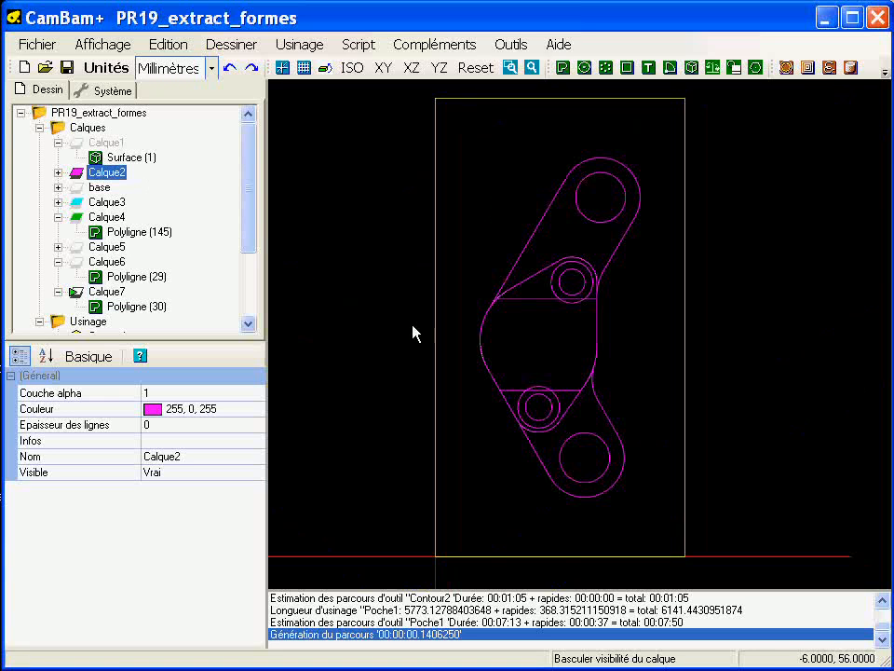
Step: Turn off grid snapping and draw a straight polyline just below the recess's lower edge, extending past the boss outline at both ends
scroll(546, 379, up, 2)
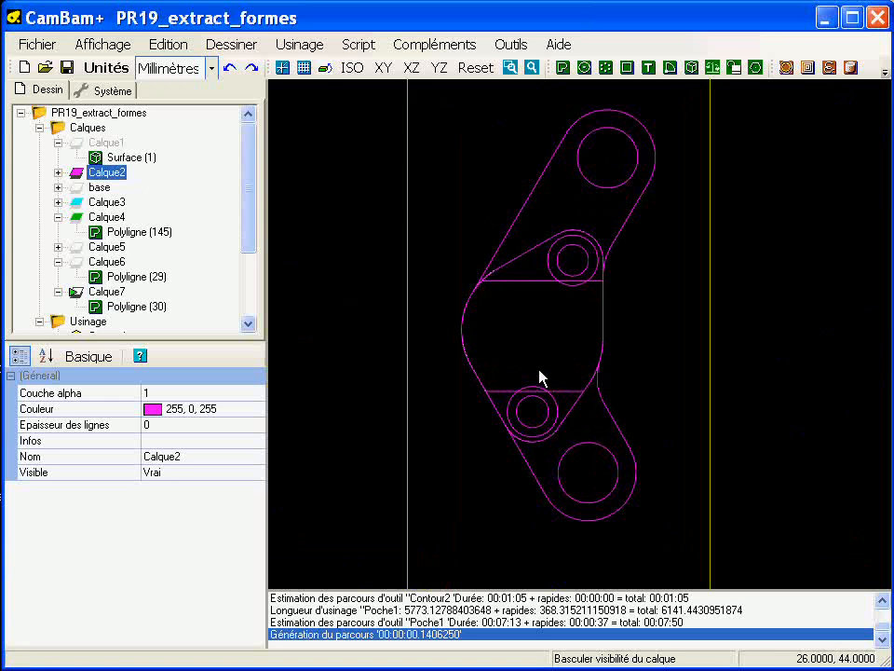
scroll(538, 373, up, 2)
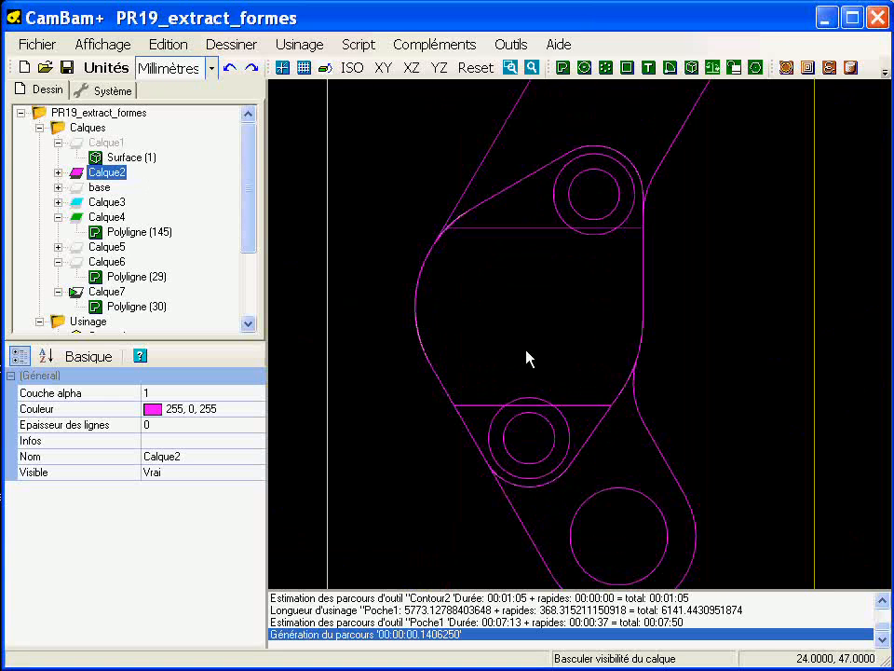
click(563, 74)
scroll(534, 409, up, 2)
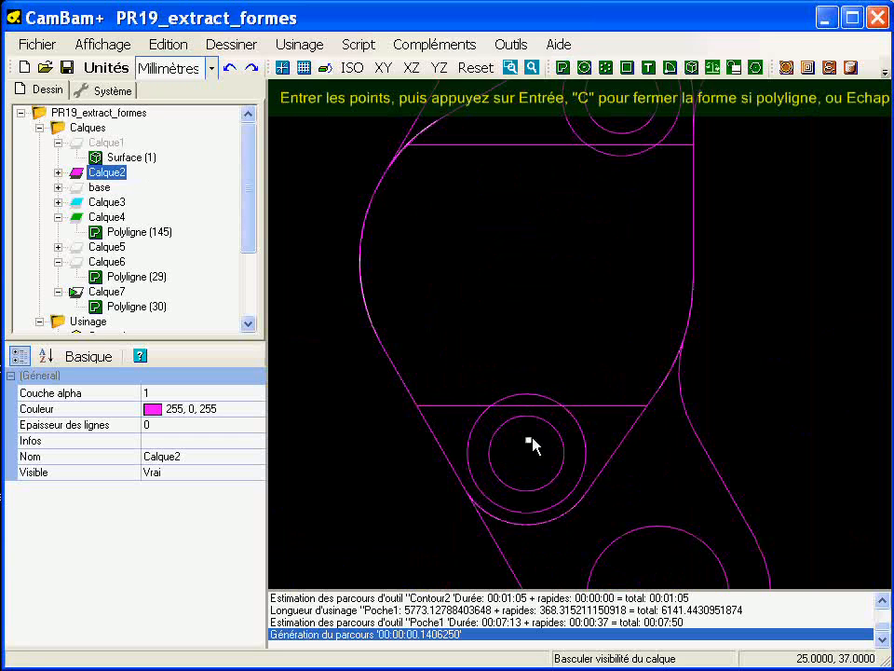
scroll(400, 411, up, 2)
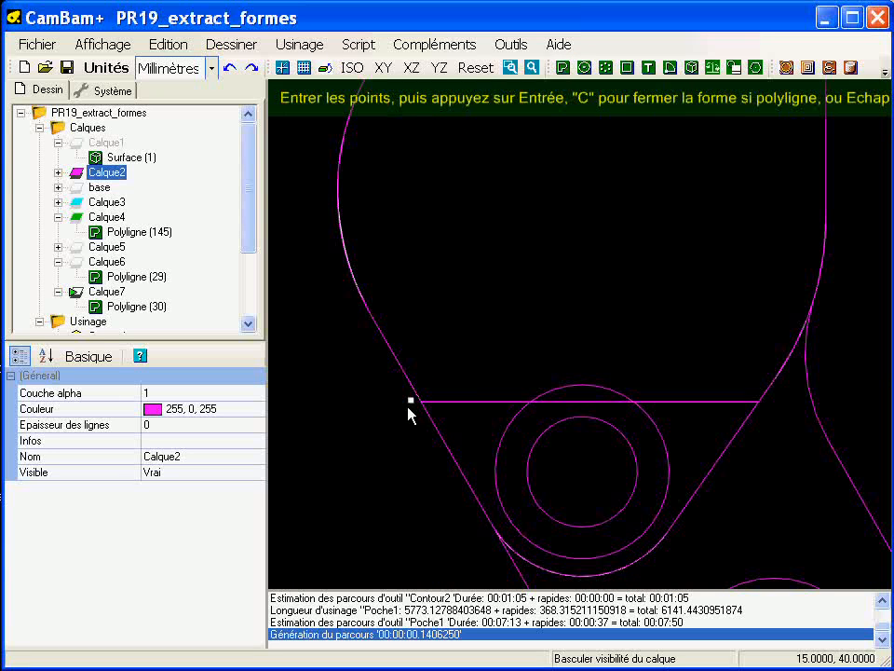
click(103, 44)
click(175, 323)
click(409, 407)
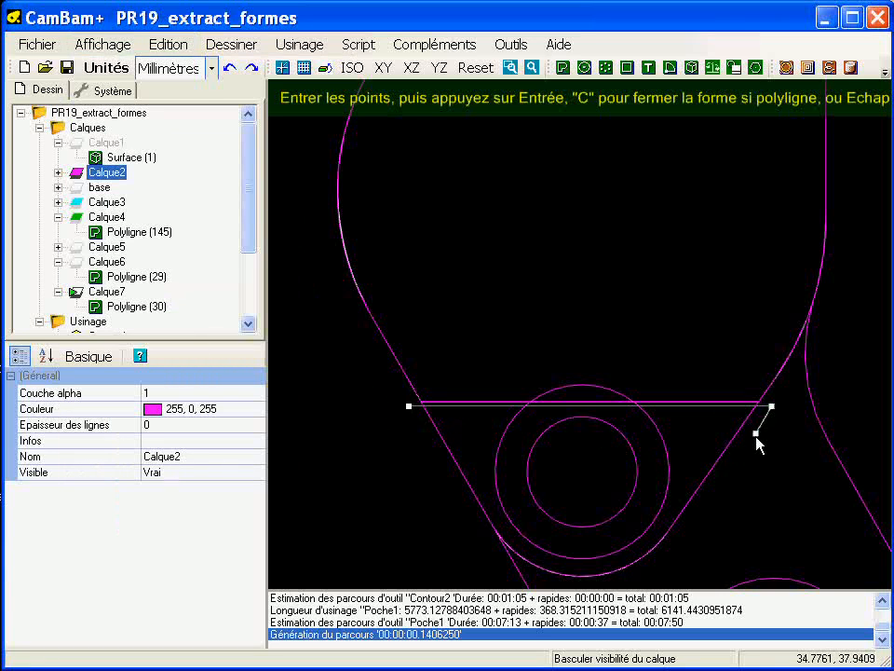
click(759, 435)
key(Return)
Step: Draw a second straight polyline just above the recess's upper edge, extending past the boss outline at both ends
scroll(622, 207, down, 3)
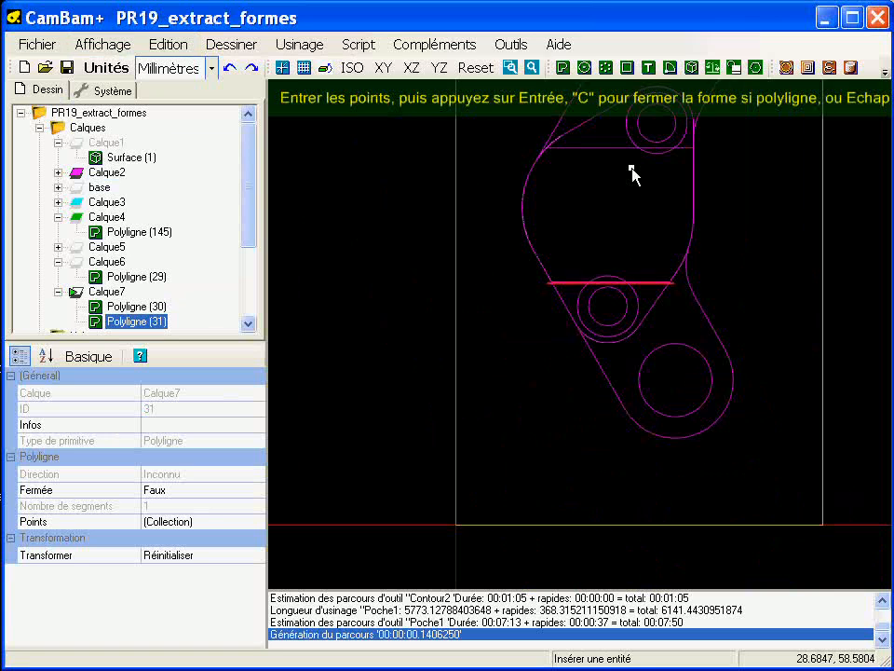
scroll(551, 409, up, 5)
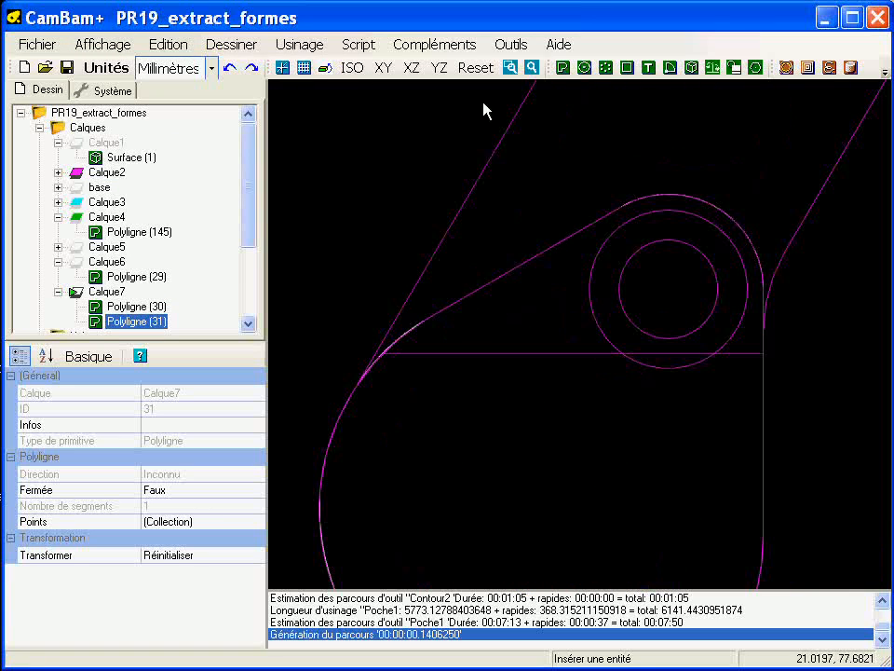
click(562, 67)
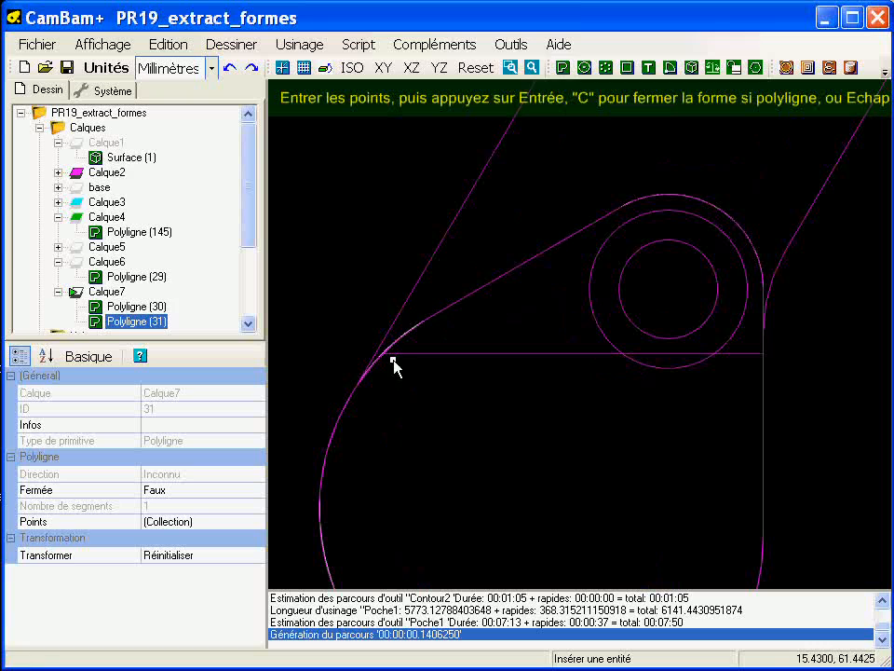
click(353, 353)
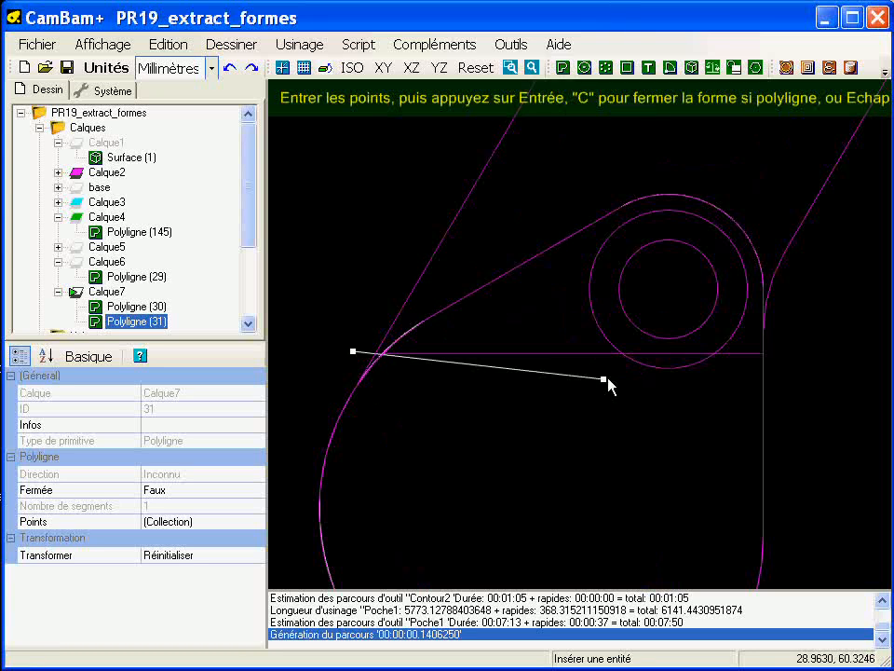
click(786, 364)
key(Return)
Step: Hide layer Calque2 and return to the top view of the boss outline and its two cutting lines
mouse_move(450, 446)
alt+mouse_down()
mouse_move(469, 409)
mouse_move(387, 343)
mouse_move(443, 362)
mouse_move(508, 322)
mouse_move(438, 307)
alt+mouse_up()
right_click(105, 277)
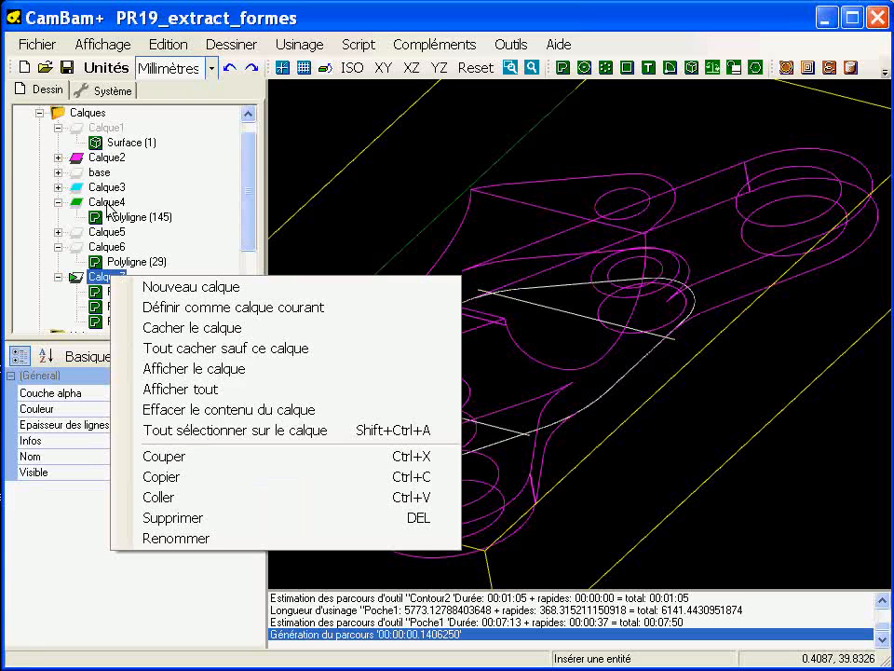
click(106, 157)
key(space)
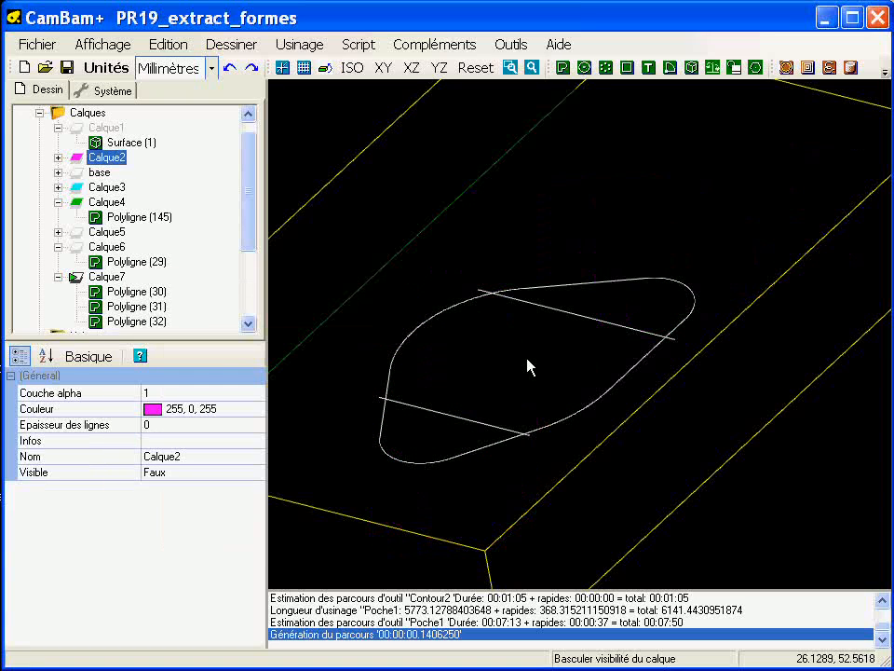
alt+double_click(528, 415)
scroll(601, 413, up, 1)
middle_drag(602, 413, 561, 403)
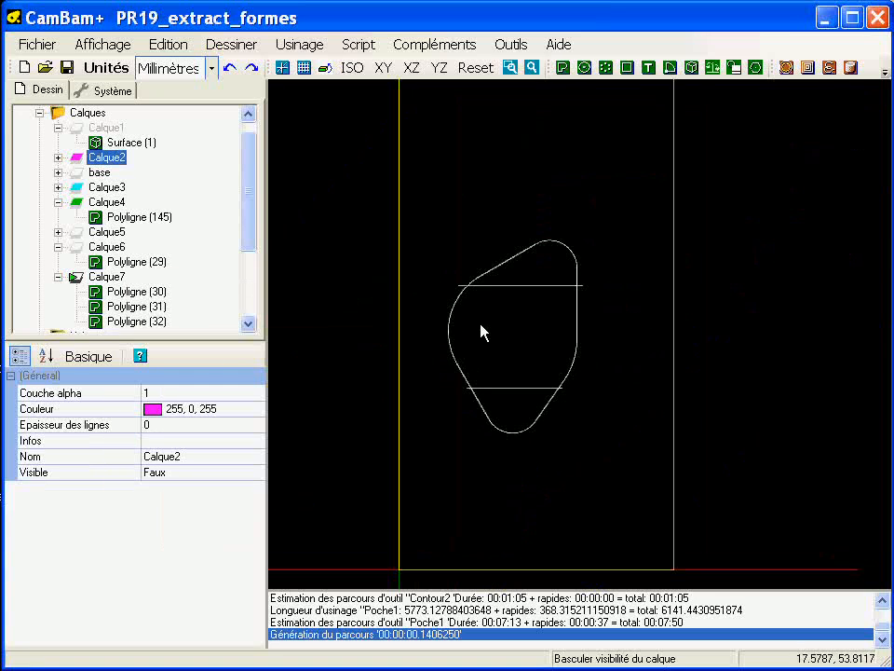
middle_drag(582, 343, 596, 352)
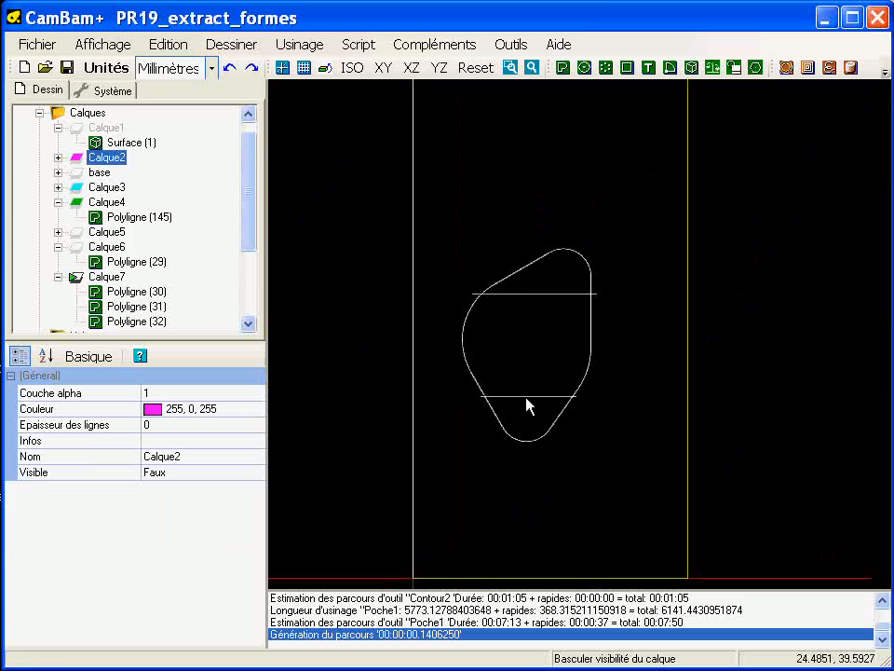
Step: Select the boss outline and both cutting lines and split them where they cross with Couper à l'intersection
key(ctrl+a)
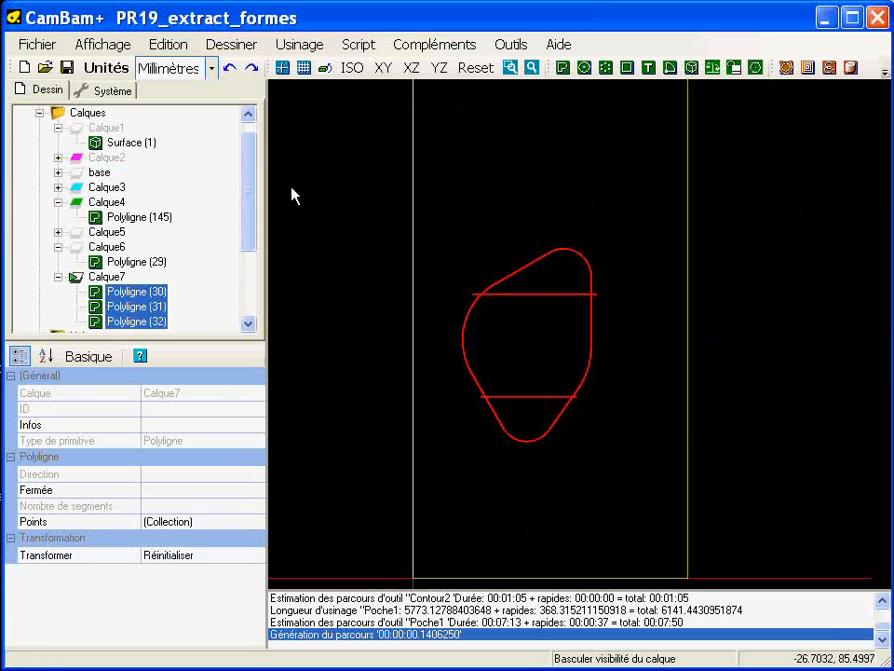
right_click(297, 146)
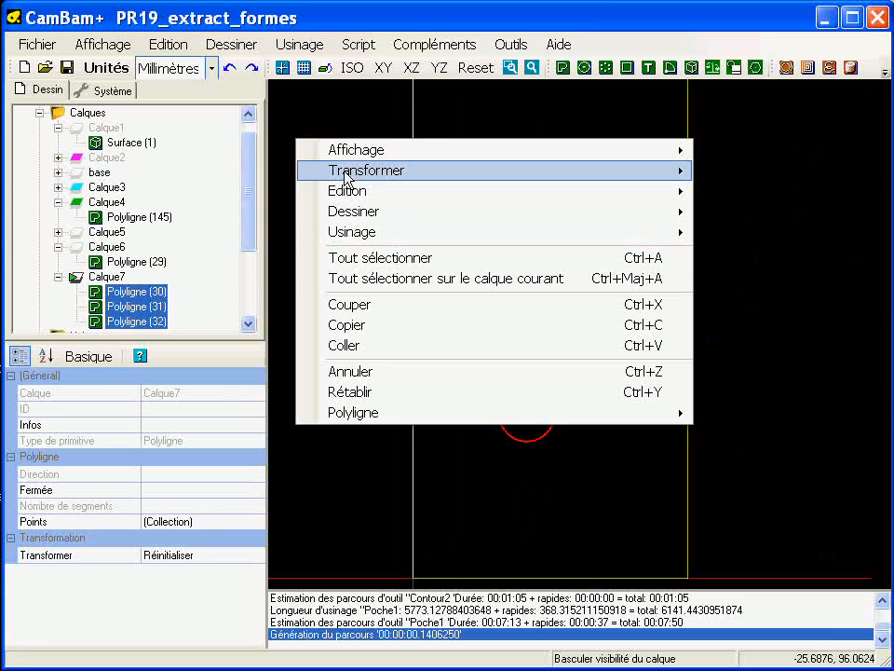
mouse_move(346, 179)
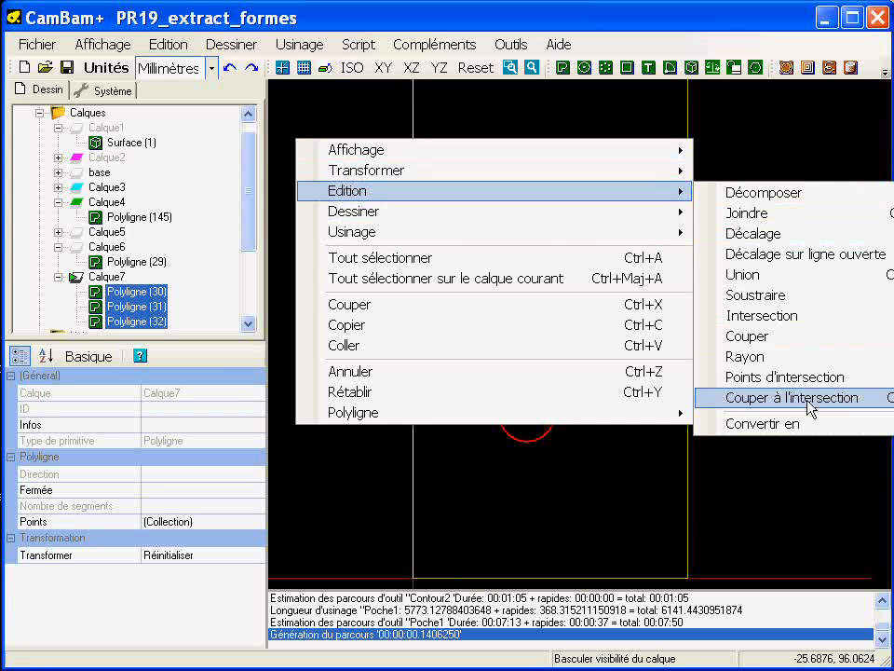
click(809, 399)
click(871, 366)
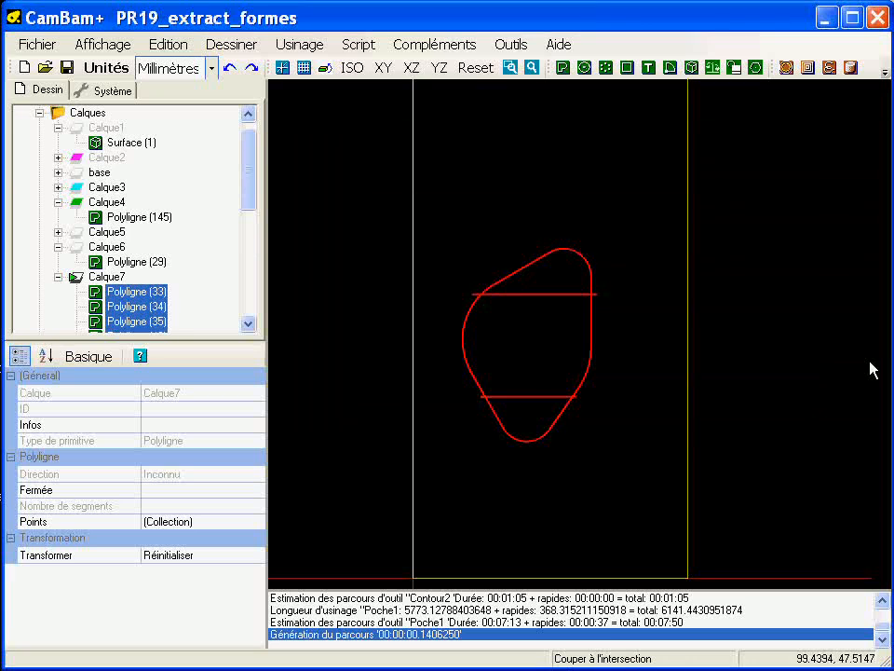
scroll(508, 341, up, 1)
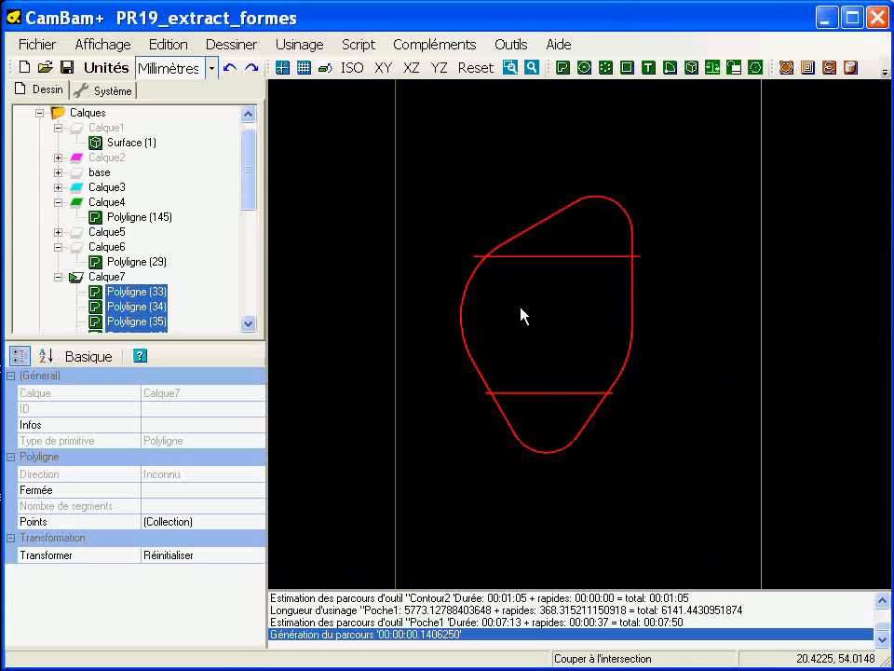
Step: Delete the outline segments beyond the two cutting lines together with the short line ends overhanging the boss outline
click(482, 227)
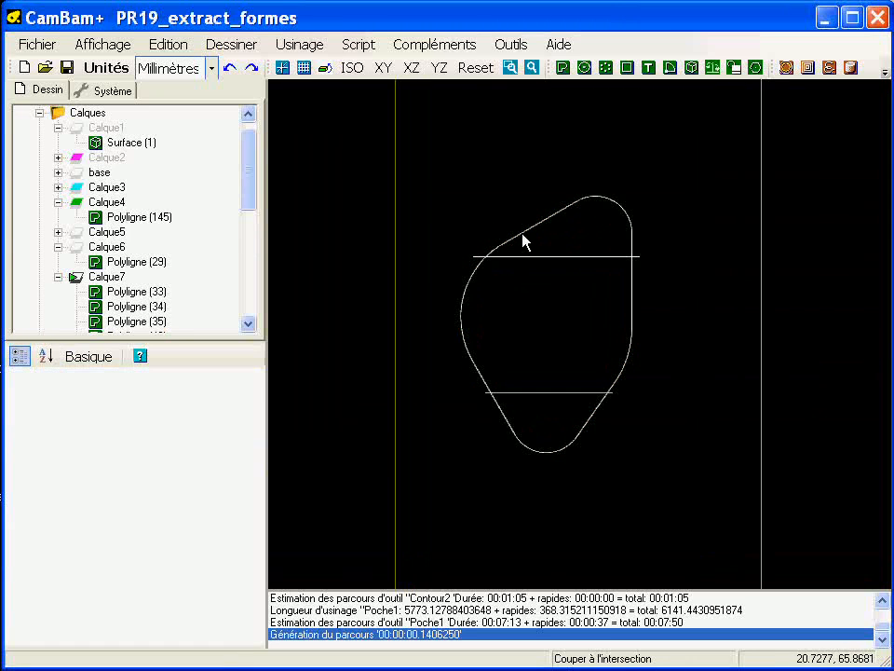
click(524, 238)
ctrl+click(625, 221)
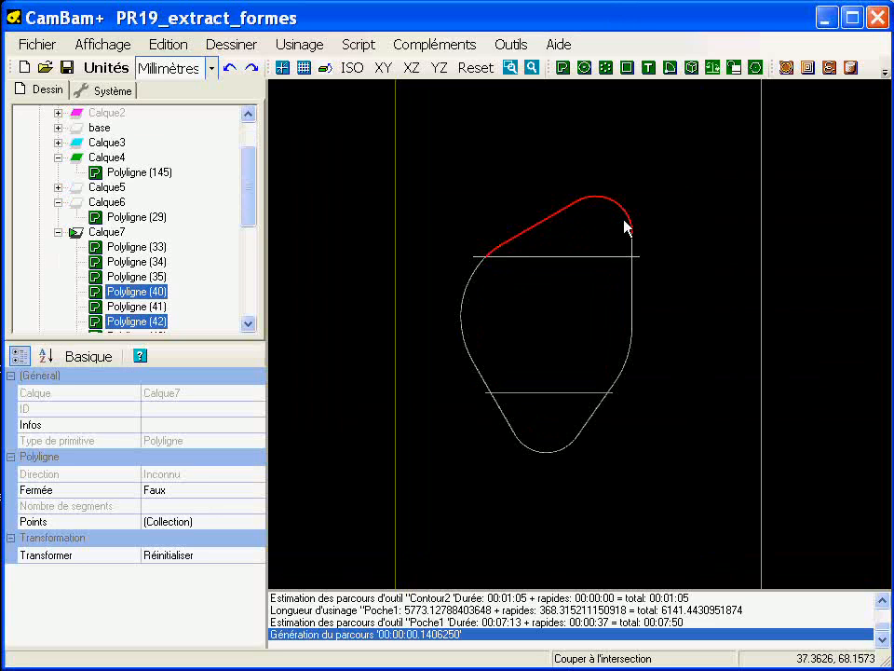
ctrl+click(637, 254)
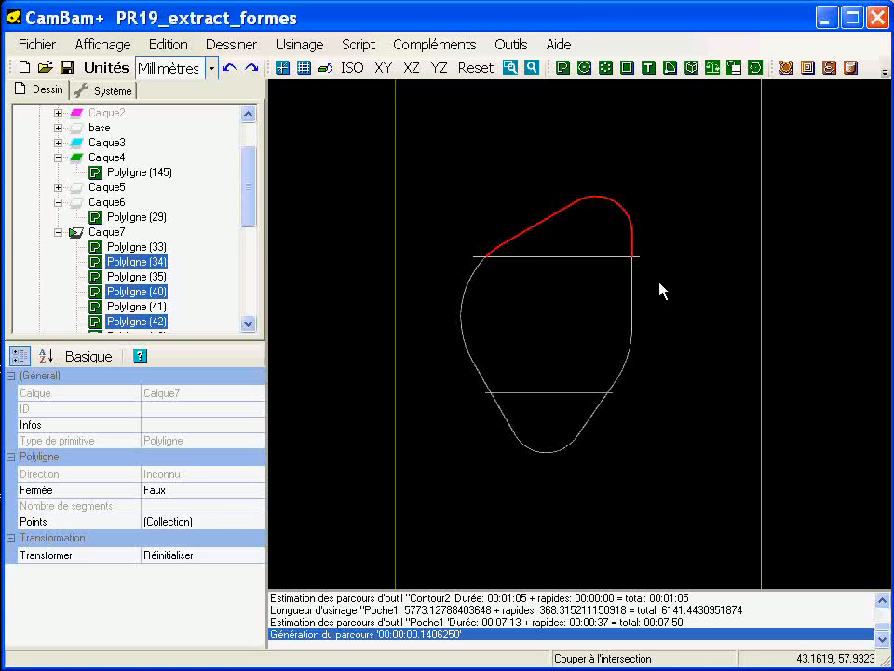
ctrl+click(598, 406)
ctrl+click(491, 401)
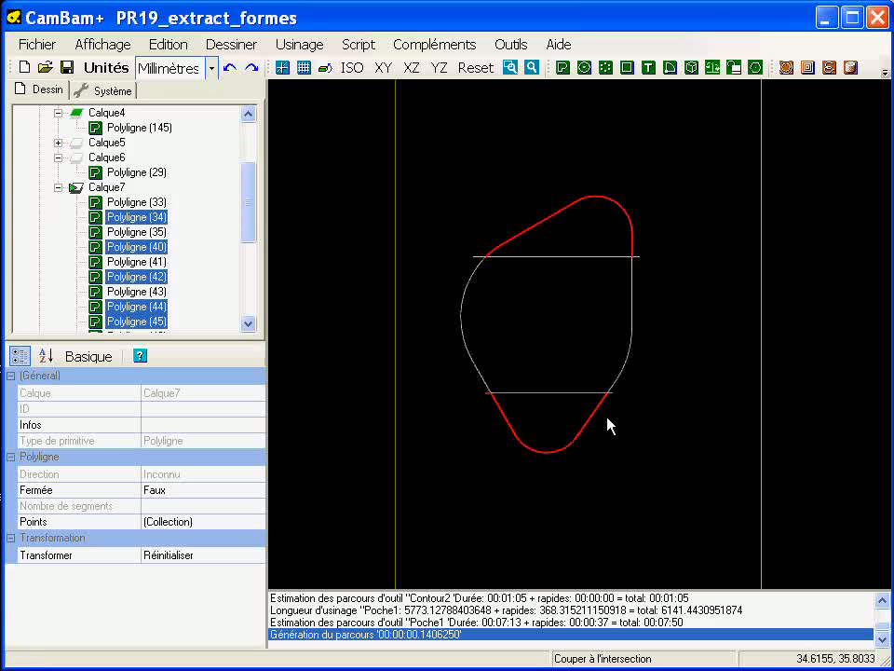
ctrl+click(612, 399)
ctrl+click(639, 257)
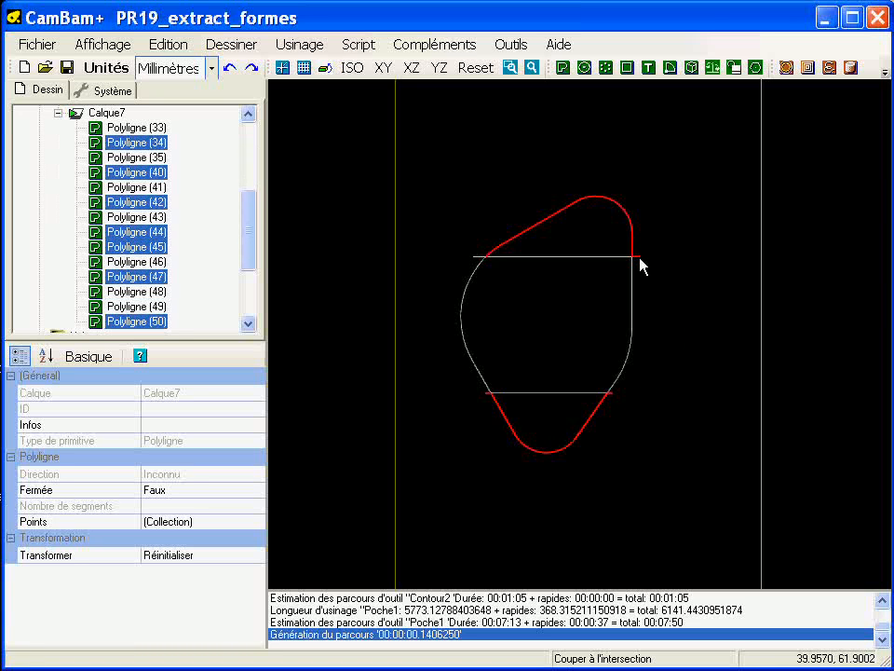
key(Delete)
key(Return)
scroll(495, 349, up, 4)
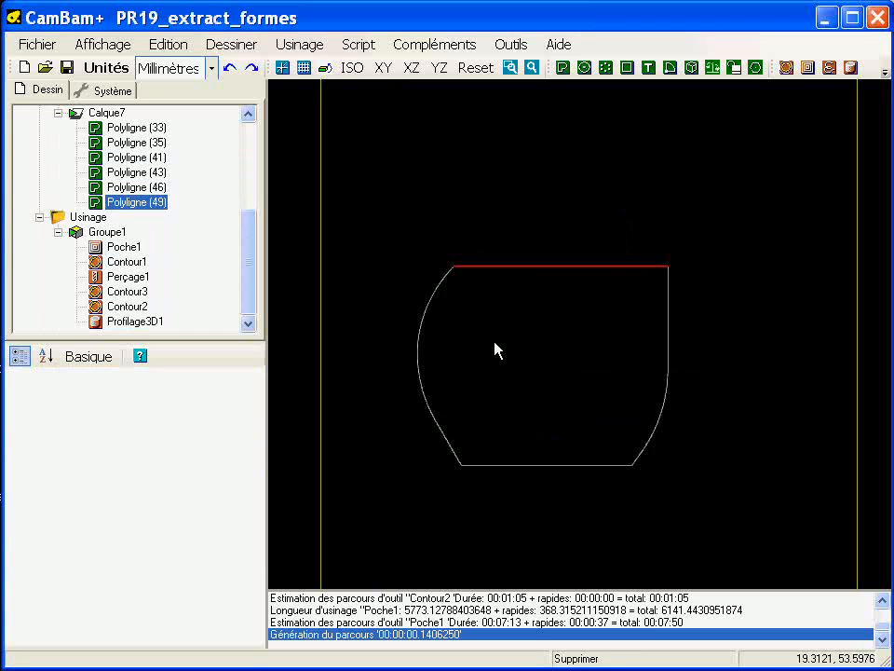
Step: Select the remaining segments around the recess and join them into one polyline
click(495, 350)
drag(473, 438, 781, 557)
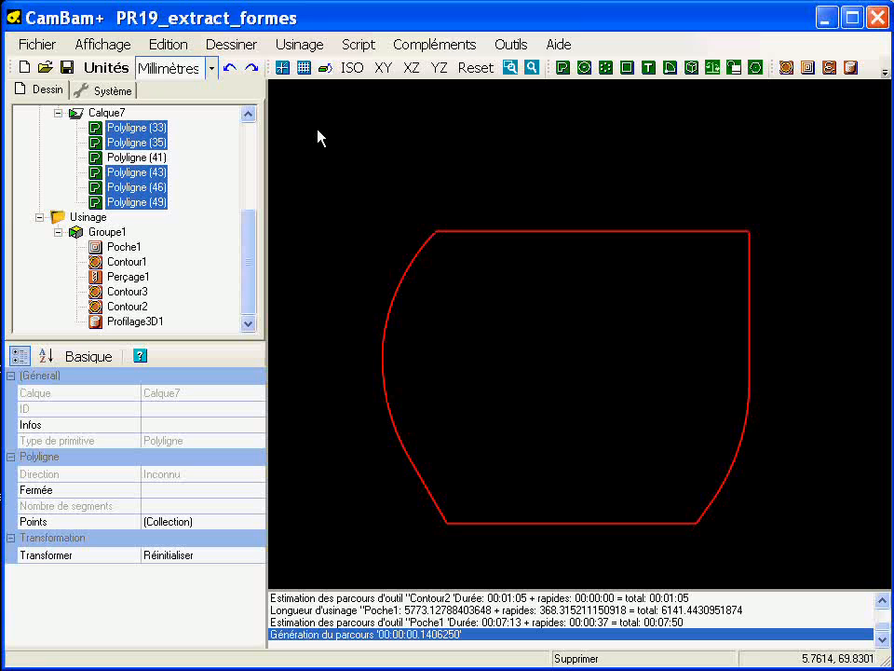
key(ctrl+j)
key(Return)
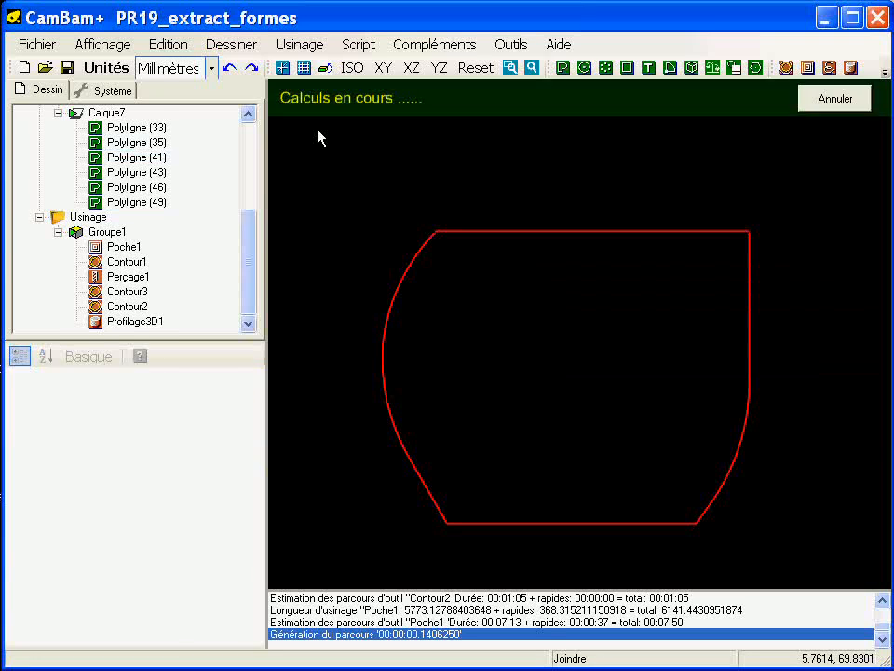
click(317, 138)
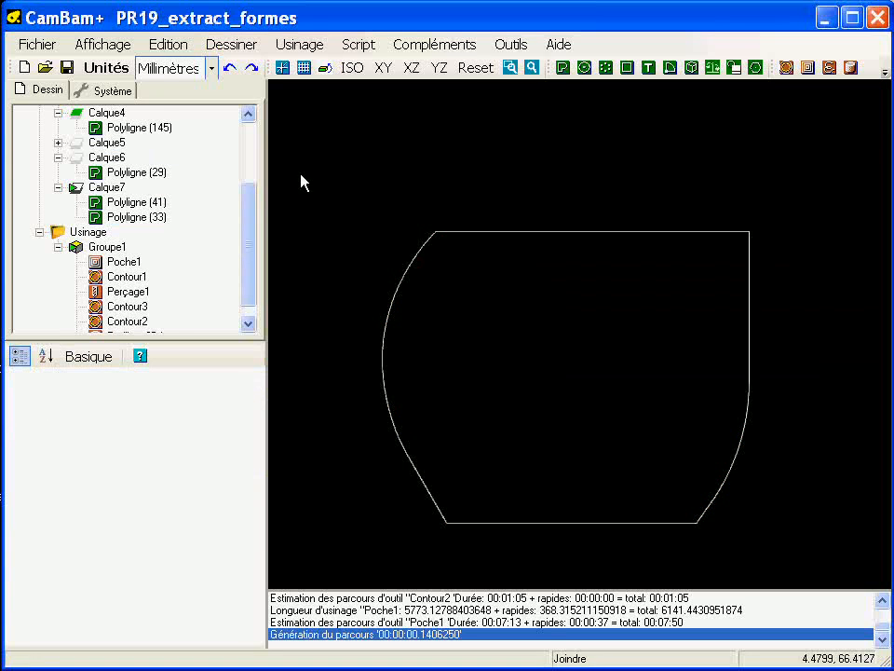
Step: Delete the leftover Polyligne (41) from Calque7 and select the joined recess outline to check that it is closed
click(160, 220)
click(137, 202)
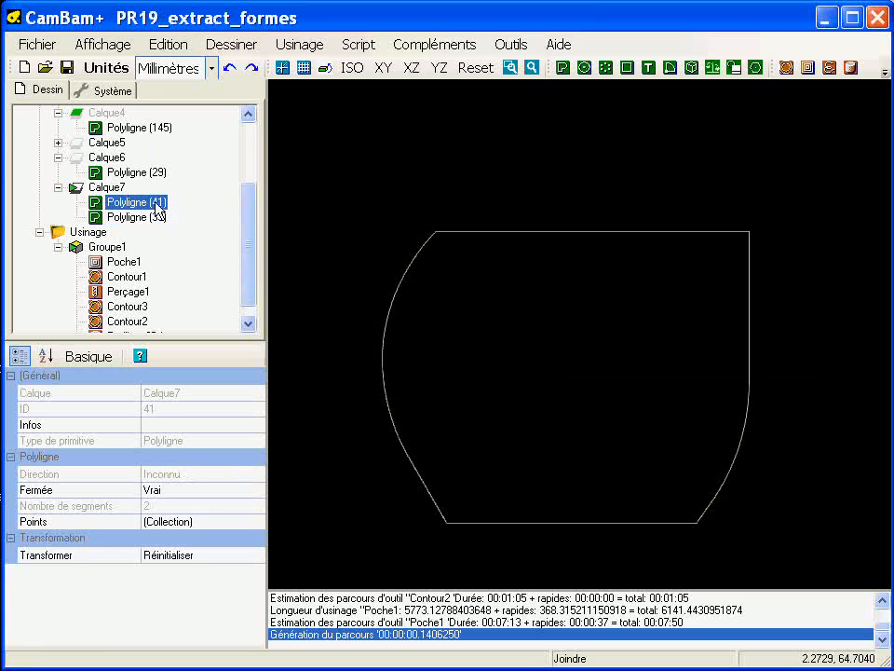
scroll(457, 298, down, 2)
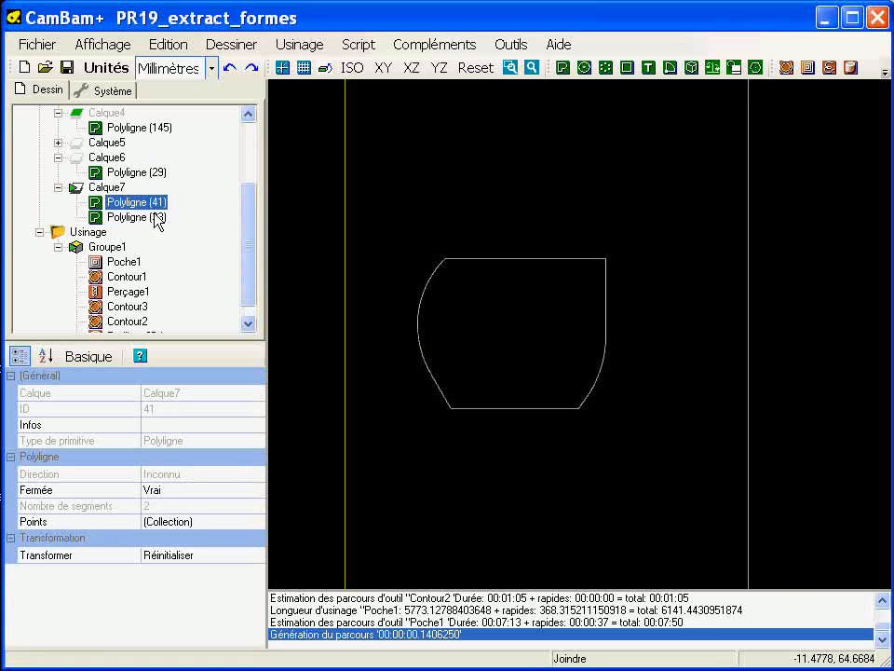
key(Delete)
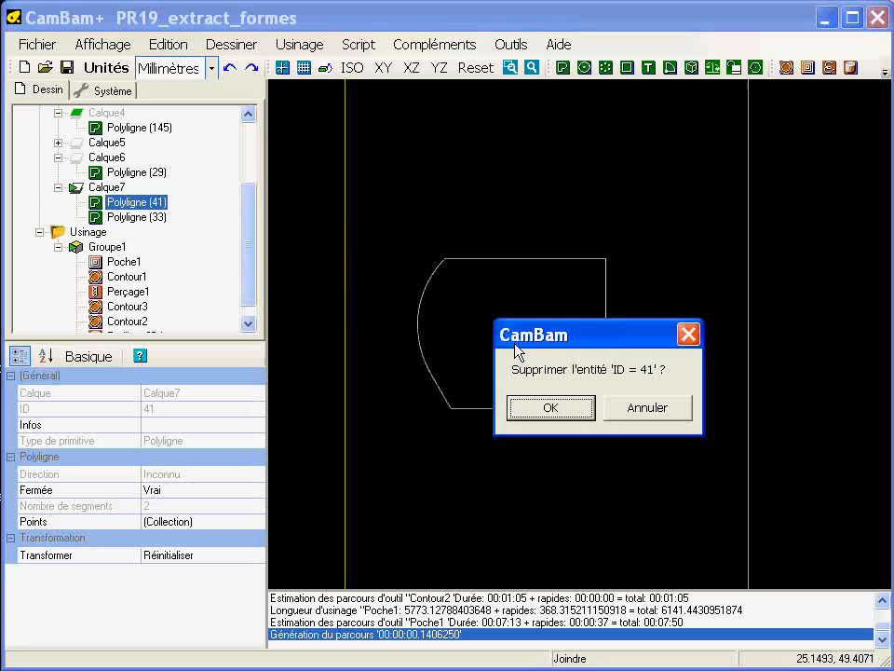
key(Return)
click(518, 352)
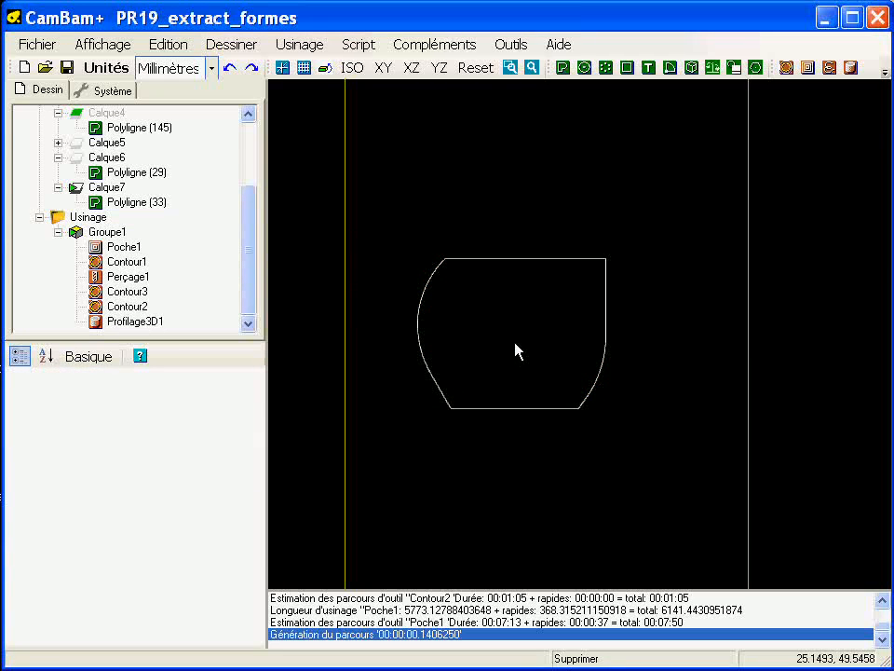
click(491, 259)
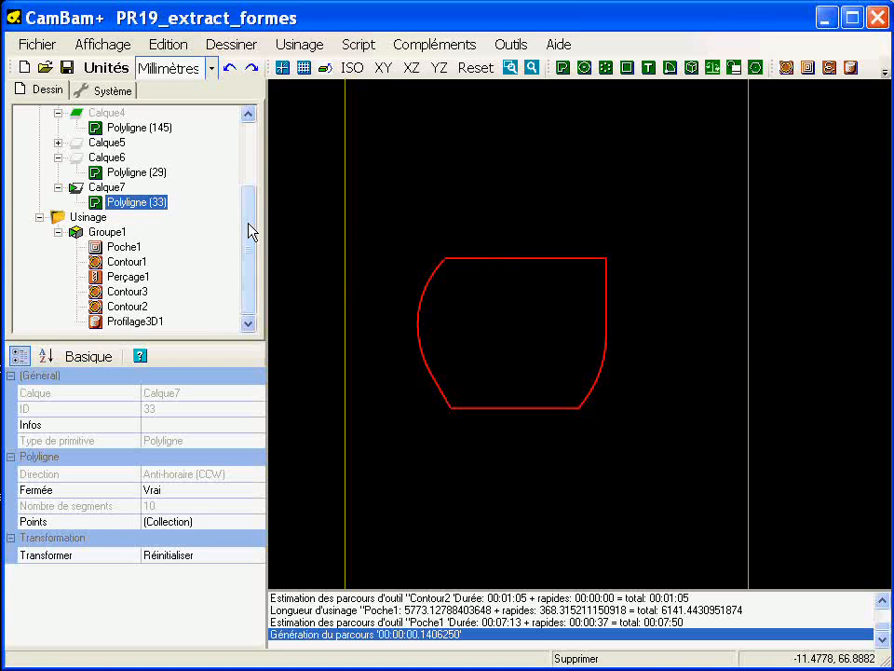
Step: Make Calque1 visible again and tilt the view to show the part's surface in 3D
drag(250, 229, 250, 149)
click(104, 144)
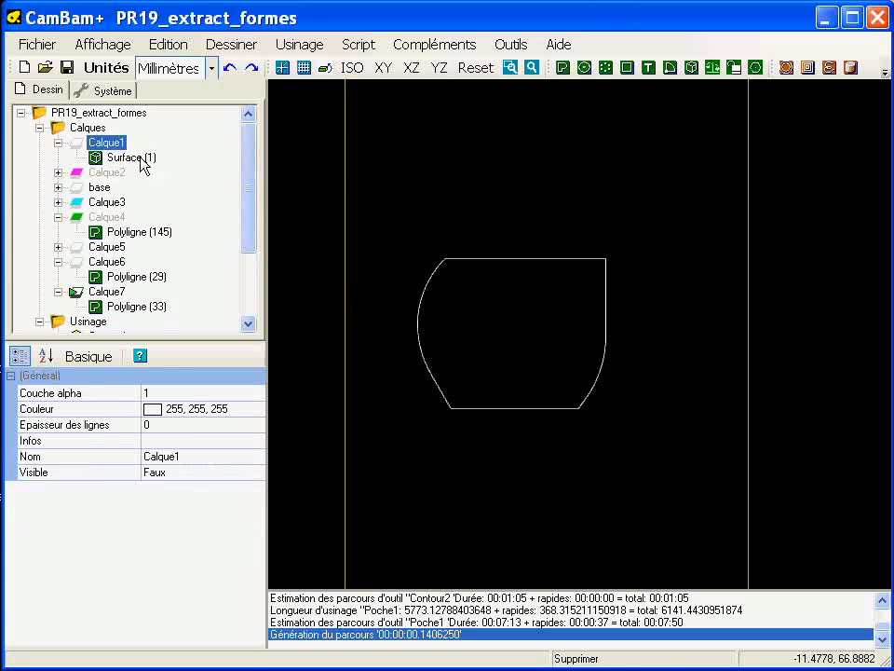
key(space)
middle_drag(410, 387, 375, 281)
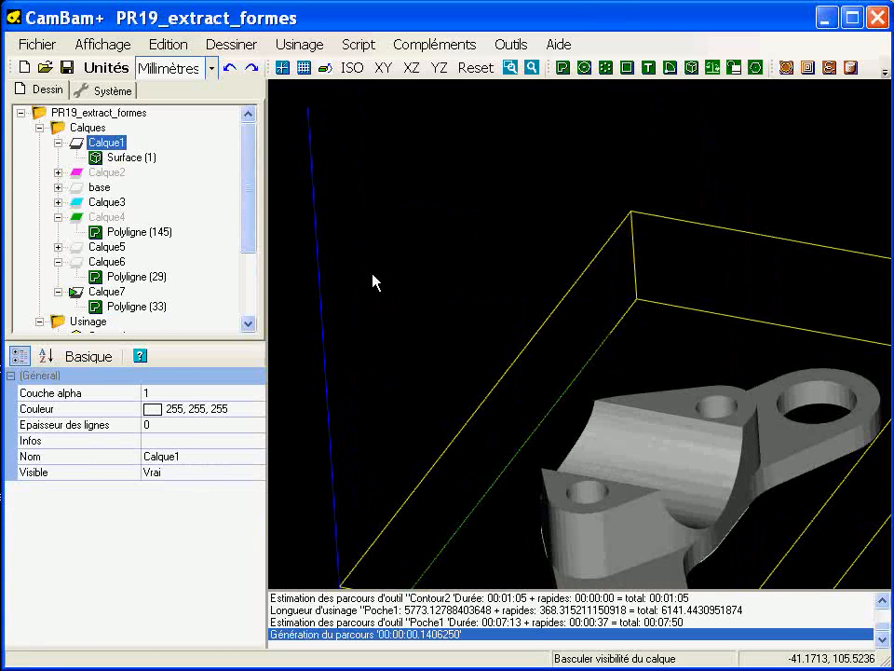
Step: Set the limits method of the Profilage3D1 operation to Formes sélectionnées
drag(248, 257, 249, 318)
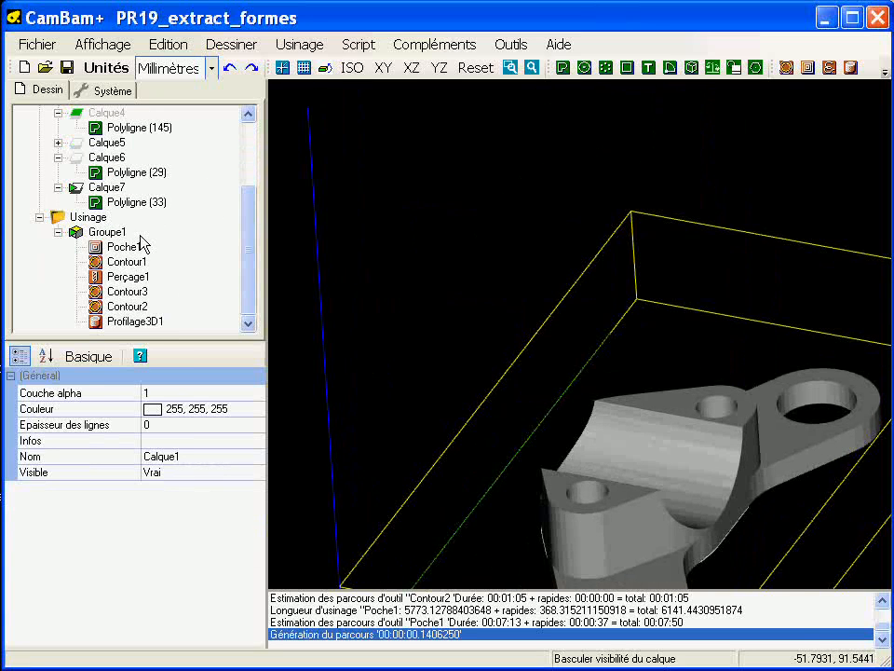
click(135, 321)
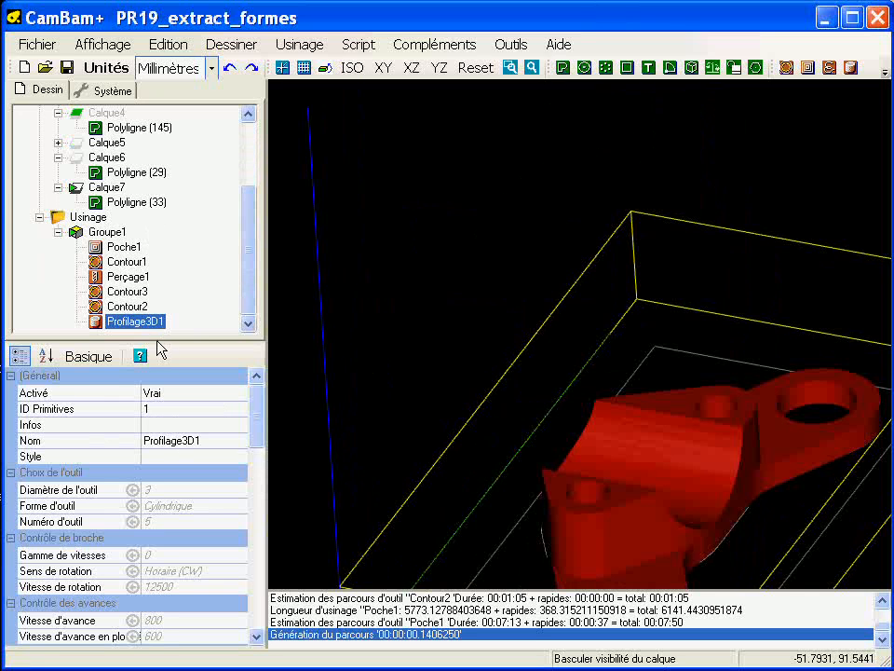
drag(161, 341, 166, 196)
scroll(257, 372, down, 2)
drag(257, 371, 258, 522)
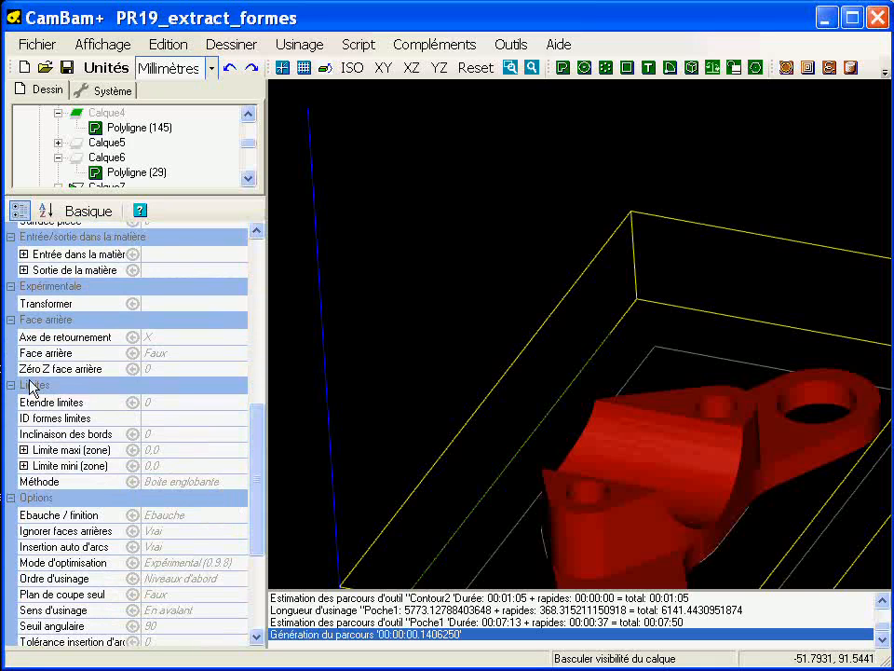
click(200, 481)
click(239, 482)
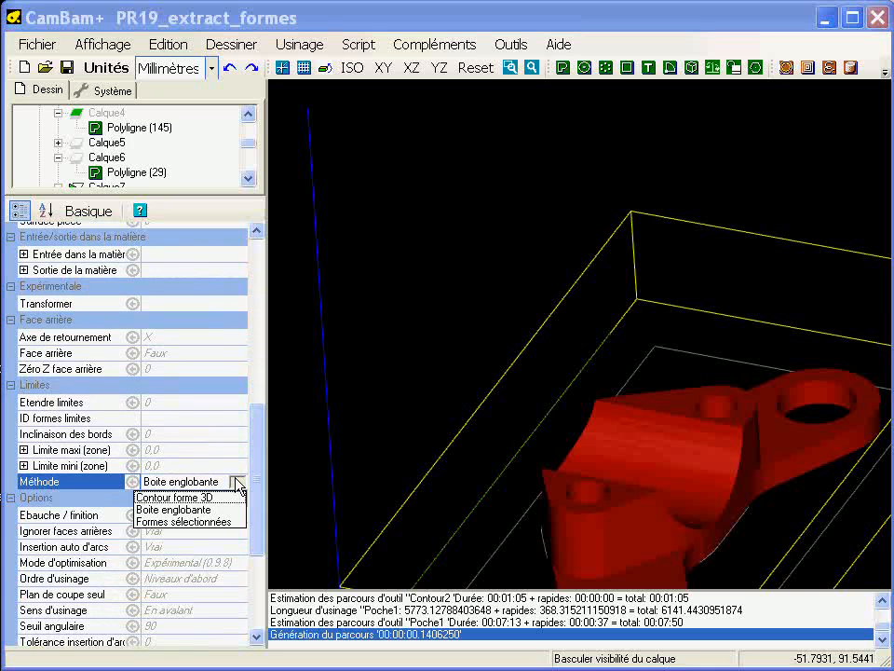
click(206, 523)
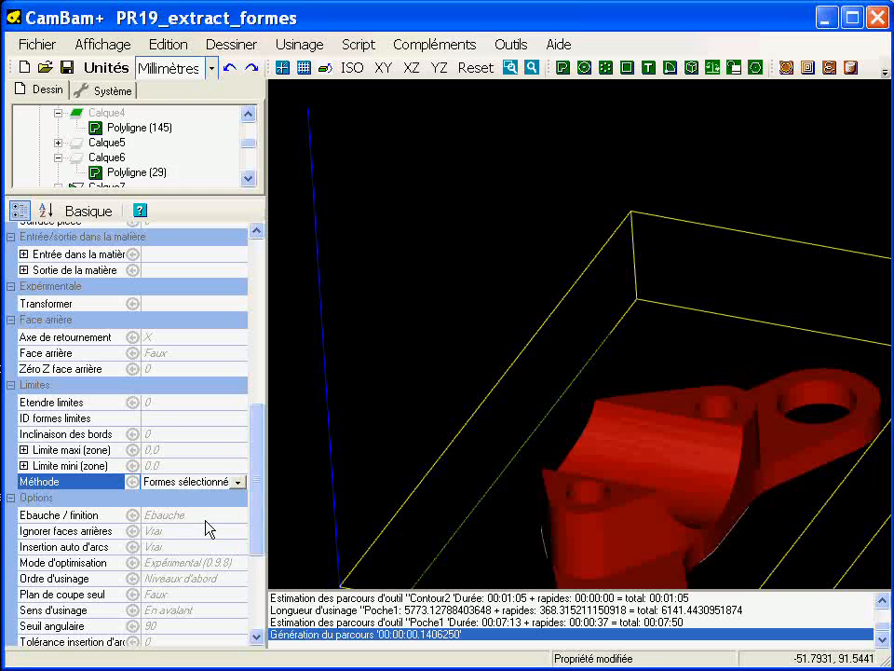
Step: Assign the closed polyline in Calque7 as the limit shape of Profilage3D1
click(163, 419)
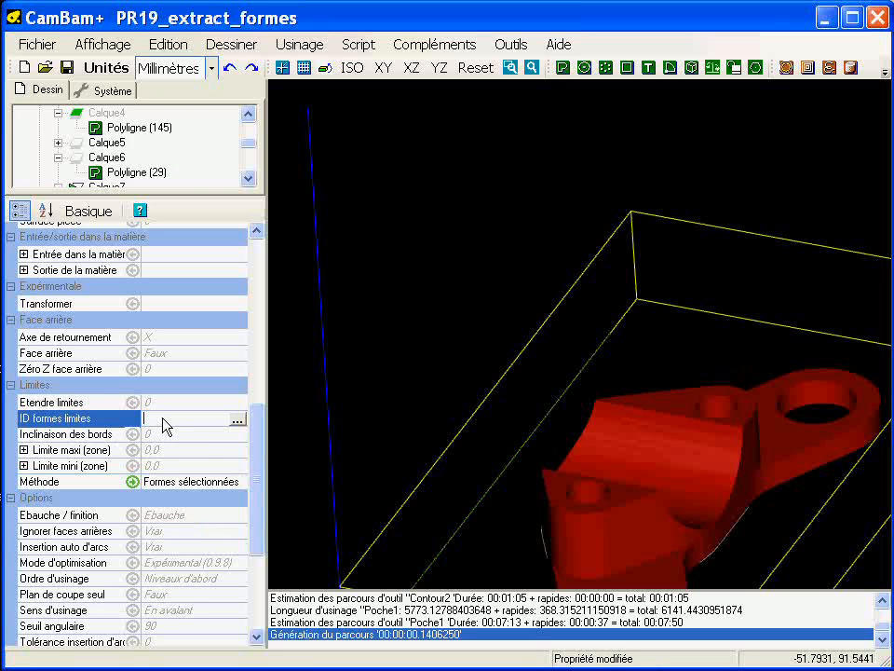
click(237, 422)
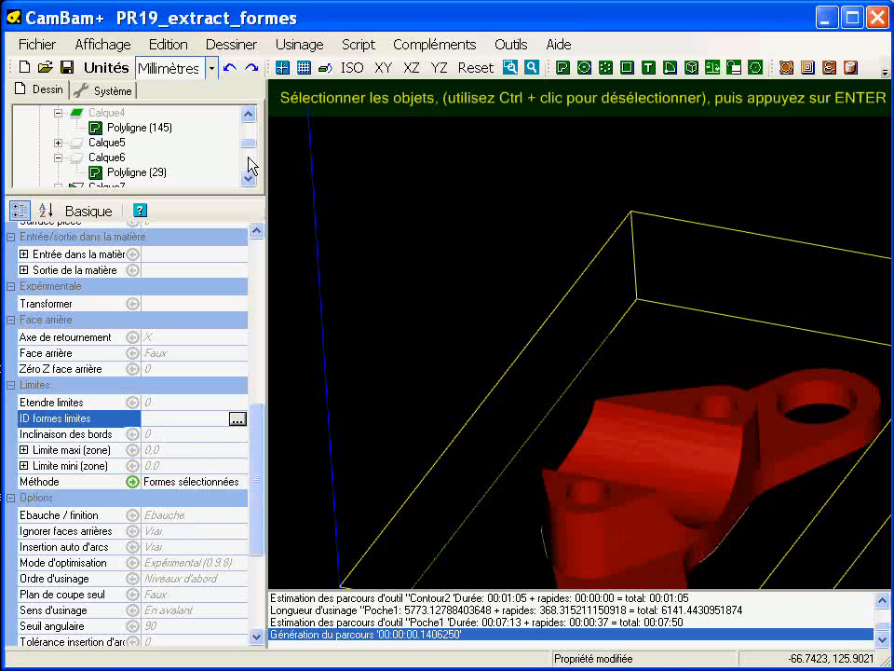
mouse_move(249, 145)
mouse_down()
mouse_move(250, 165)
mouse_move(248, 152)
mouse_move(191, 130)
mouse_up()
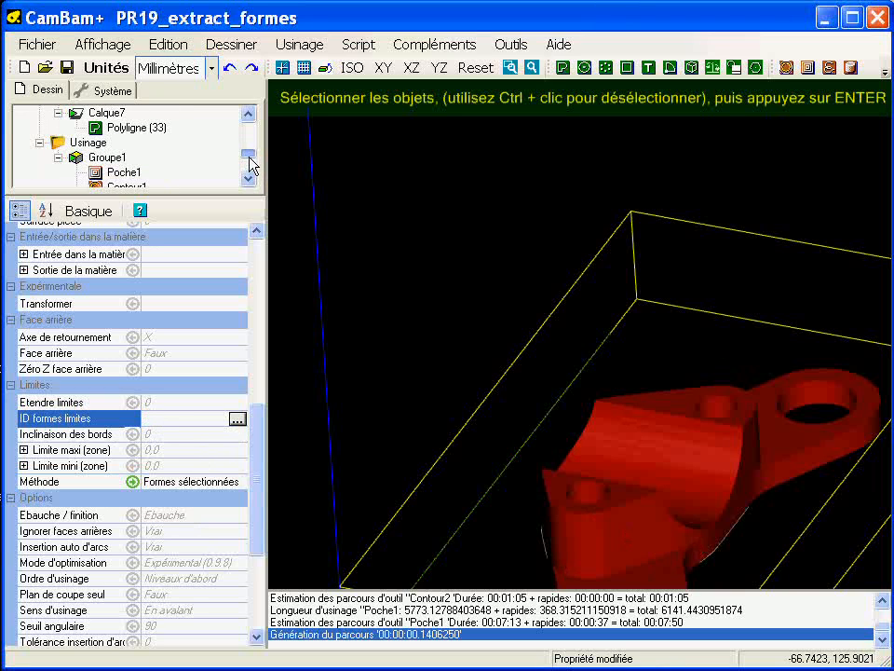
click(135, 128)
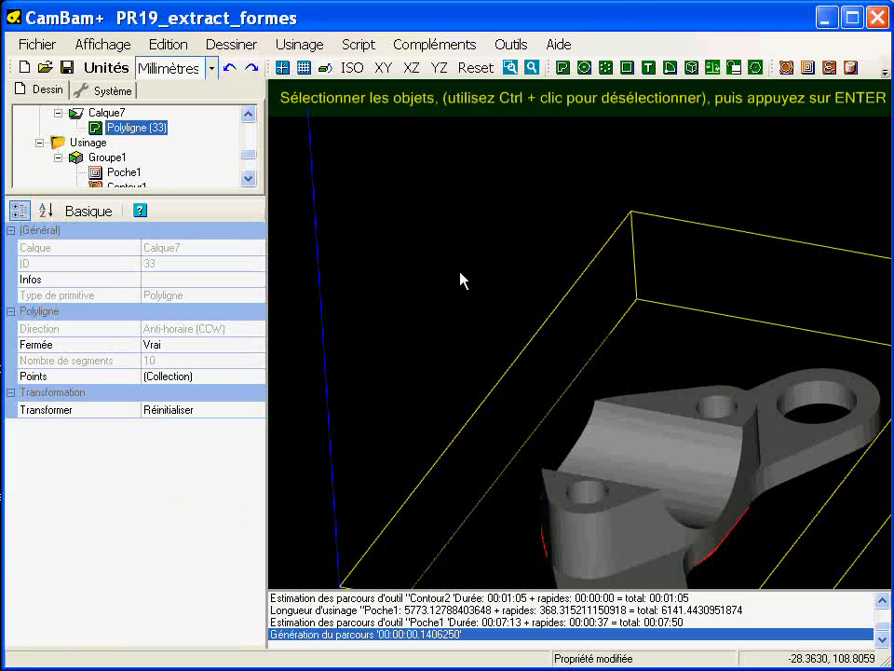
key(Return)
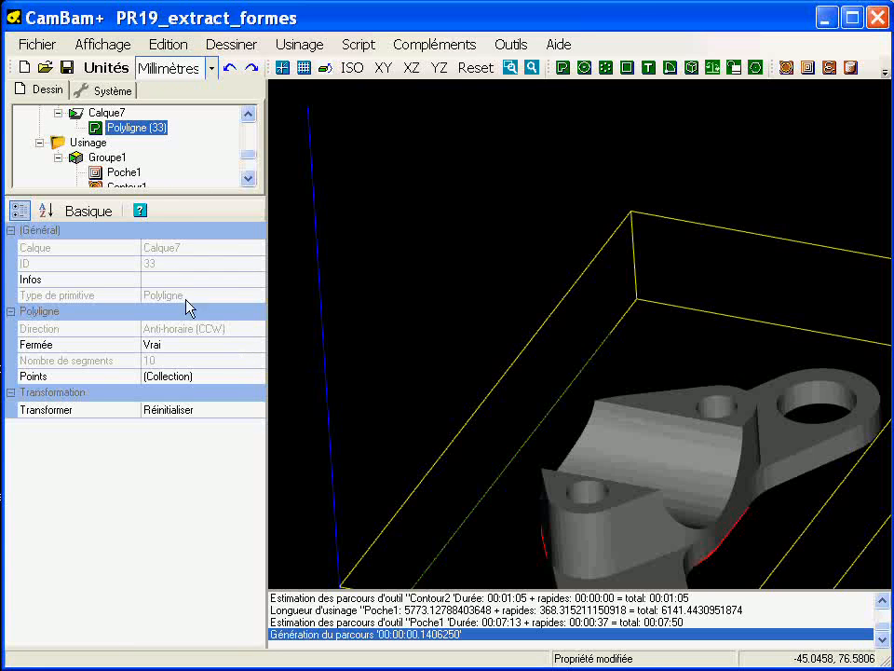
Step: Move the Profilage3D1 operation ahead of Contour2 in the machining order
drag(251, 157, 244, 177)
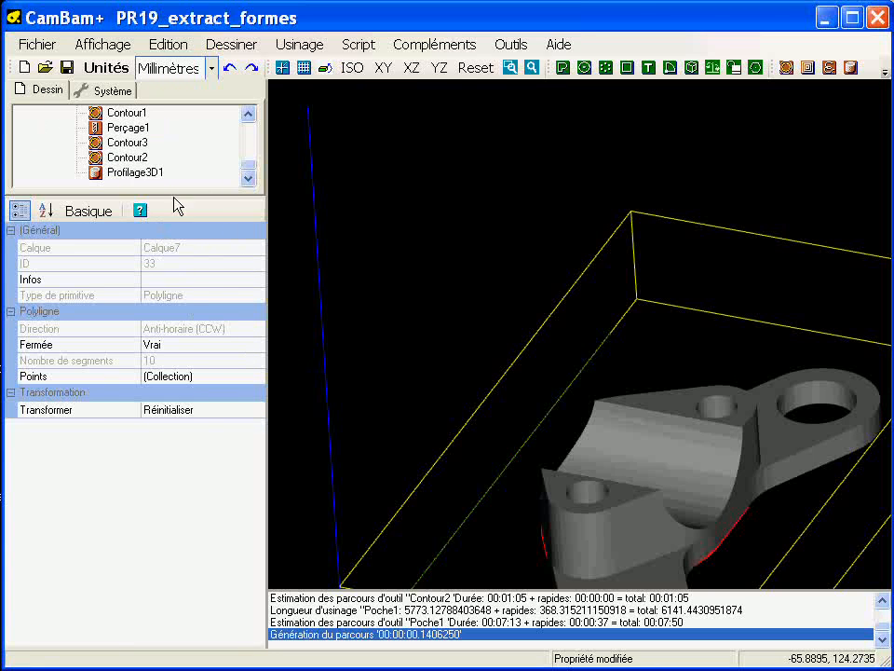
click(122, 171)
middle_drag(615, 490, 555, 419)
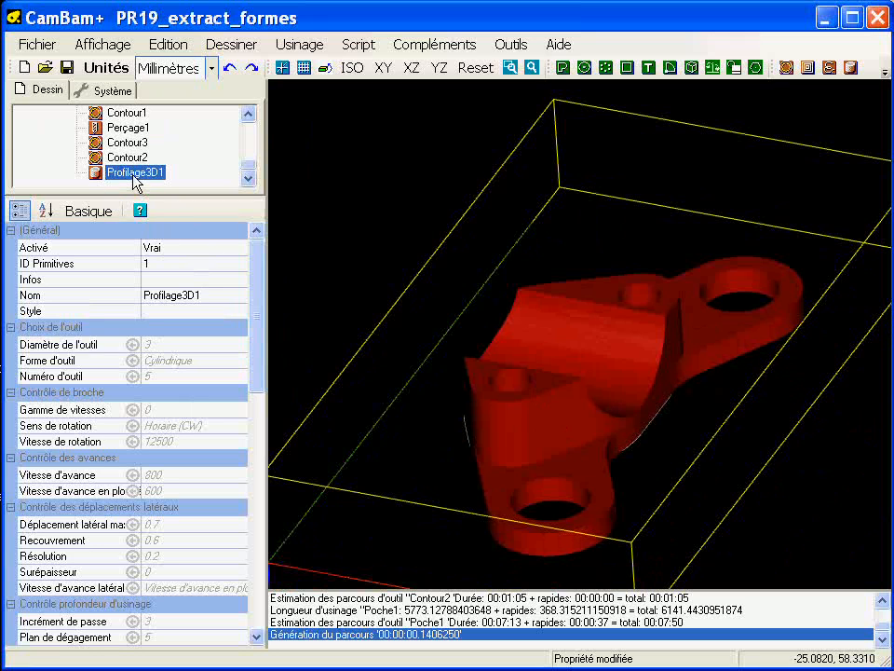
drag(136, 181, 139, 158)
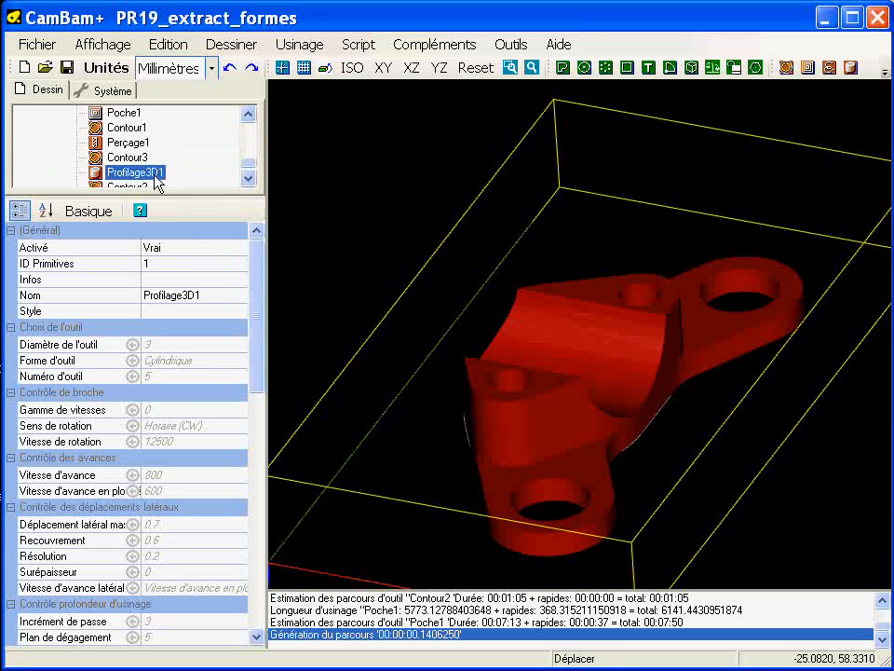
click(248, 178)
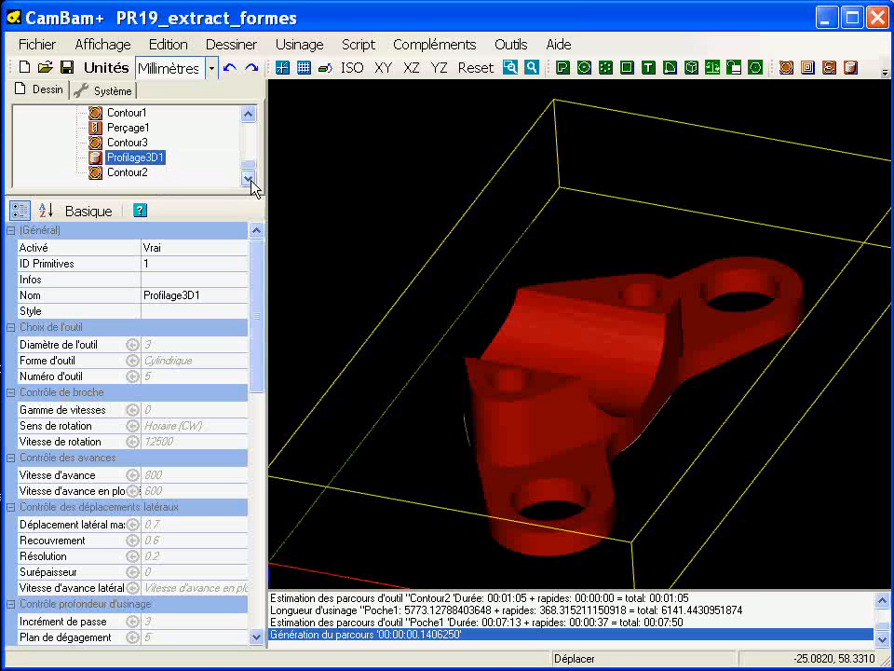
Step: Check the tools used by Contour2 and Contour3, and set the tool diameter of Profilage3D1 to 6
click(117, 175)
click(149, 158)
click(186, 347)
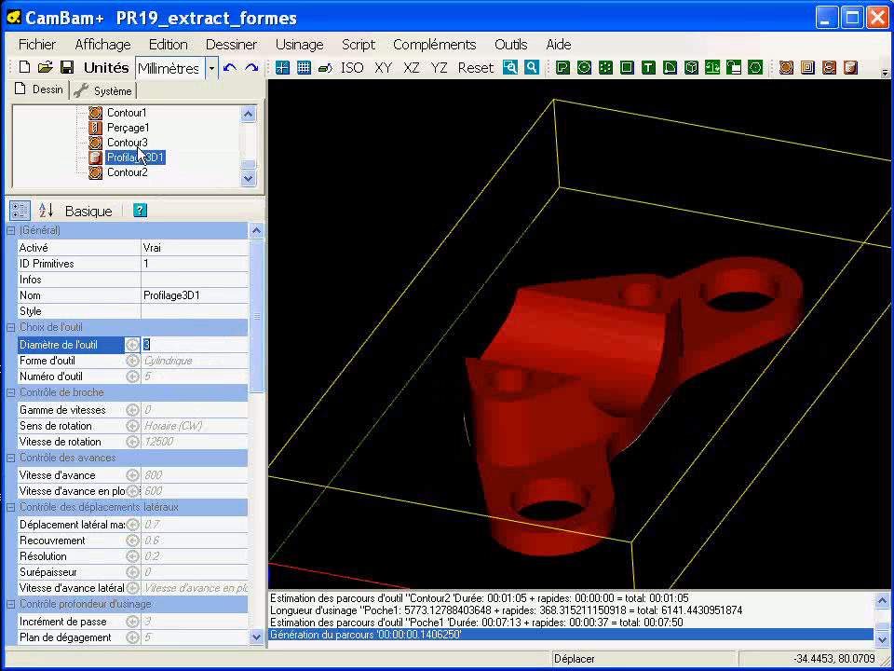
click(128, 143)
click(140, 157)
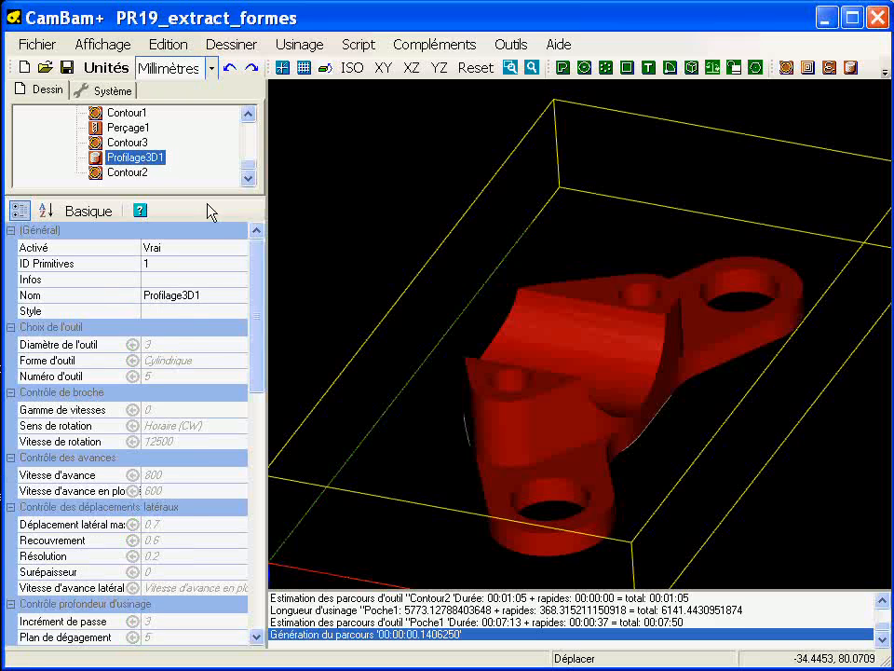
click(175, 347)
text(6)
key(Return)
Step: Set the Profilage3D1 tool shape to Hémisphérique and its tool number to 6
click(194, 363)
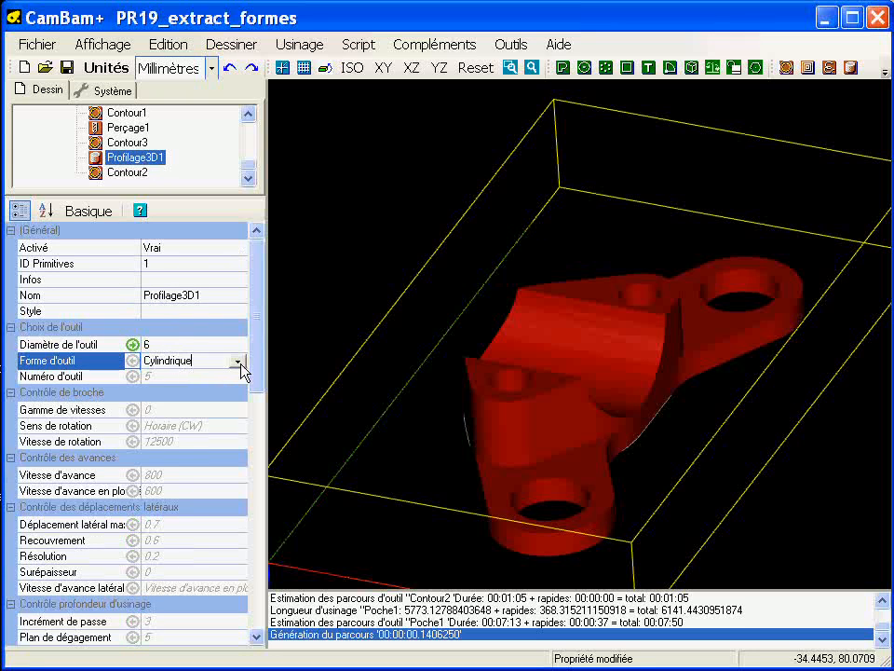
click(239, 363)
click(214, 401)
click(175, 377)
text(5)
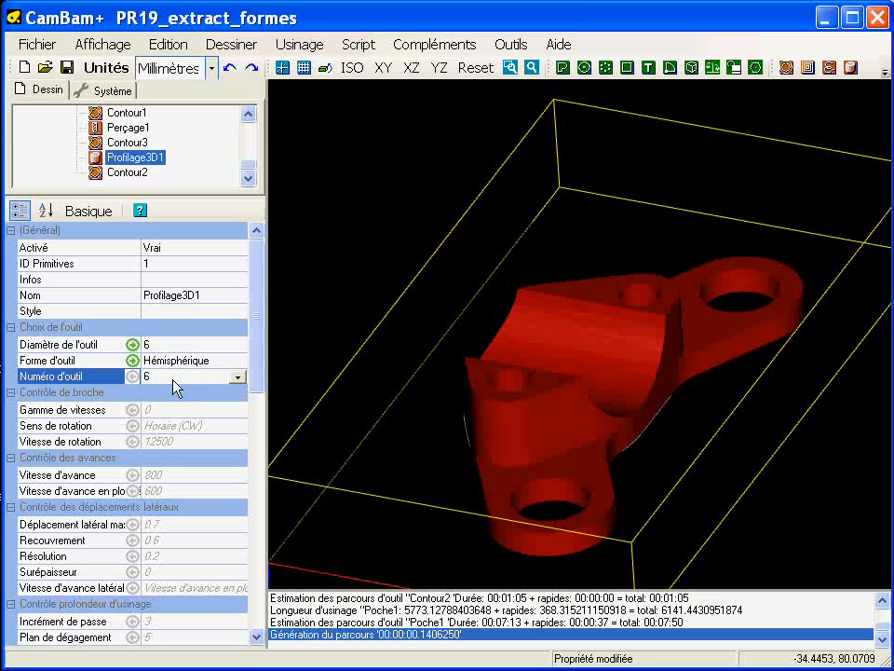
Step: Set the Surface pièce of Profilage3D1 to 15.5 and compare it with the value used by Perçage1
drag(253, 317, 263, 392)
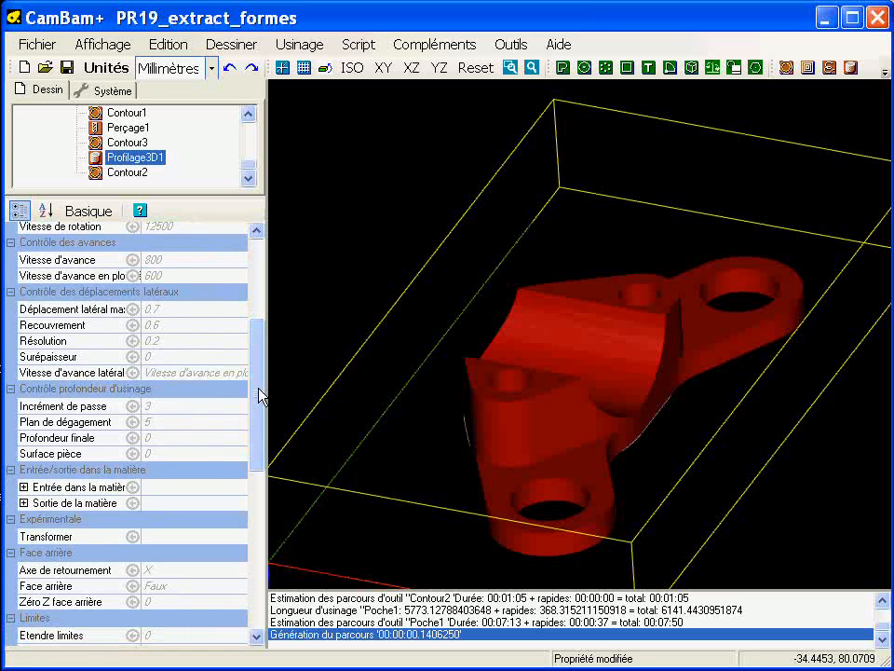
mouse_move(259, 410)
mouse_down()
mouse_move(260, 418)
mouse_move(260, 364)
mouse_move(264, 393)
mouse_up()
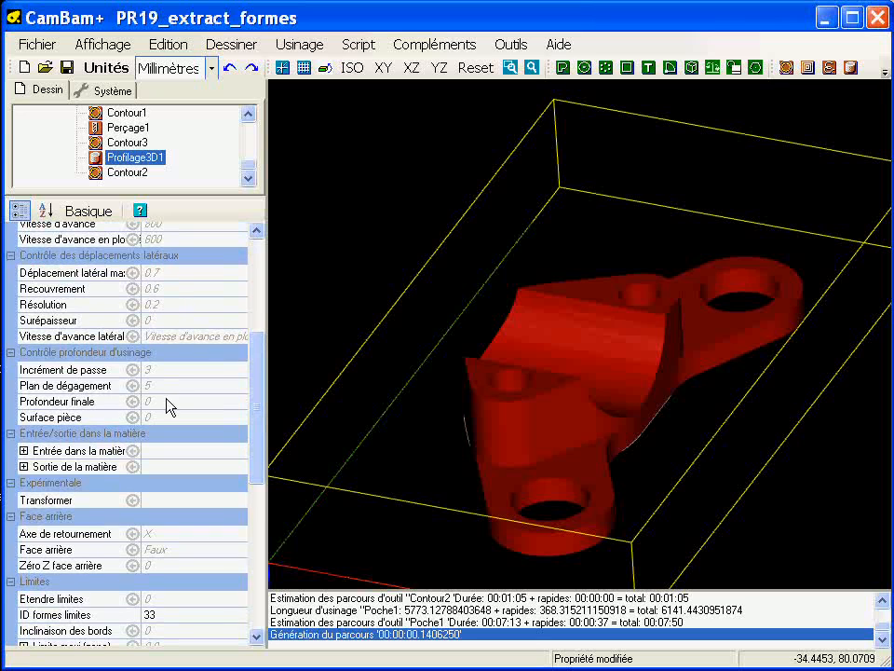
click(177, 420)
double_click(181, 421)
text(15.5)
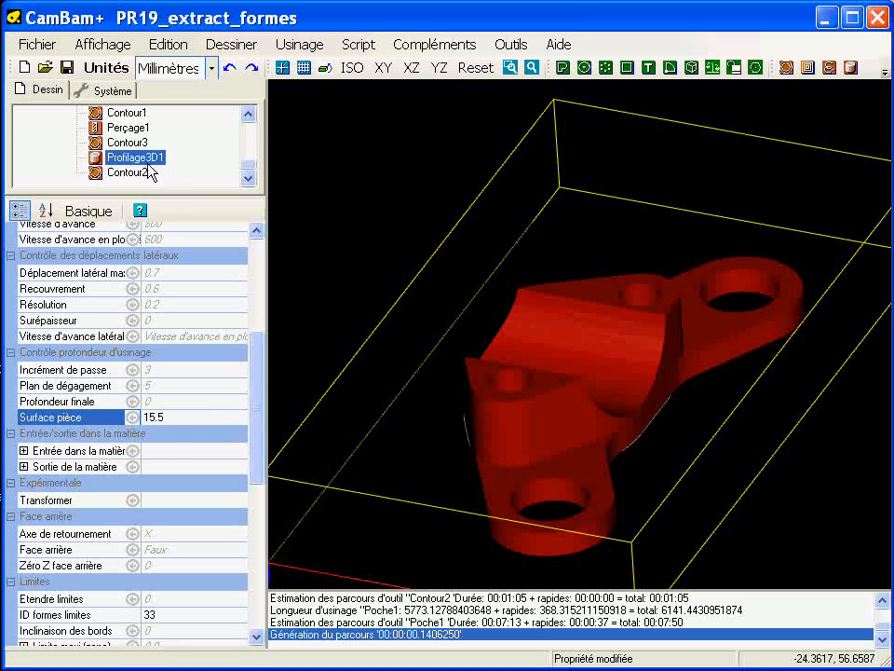
click(127, 128)
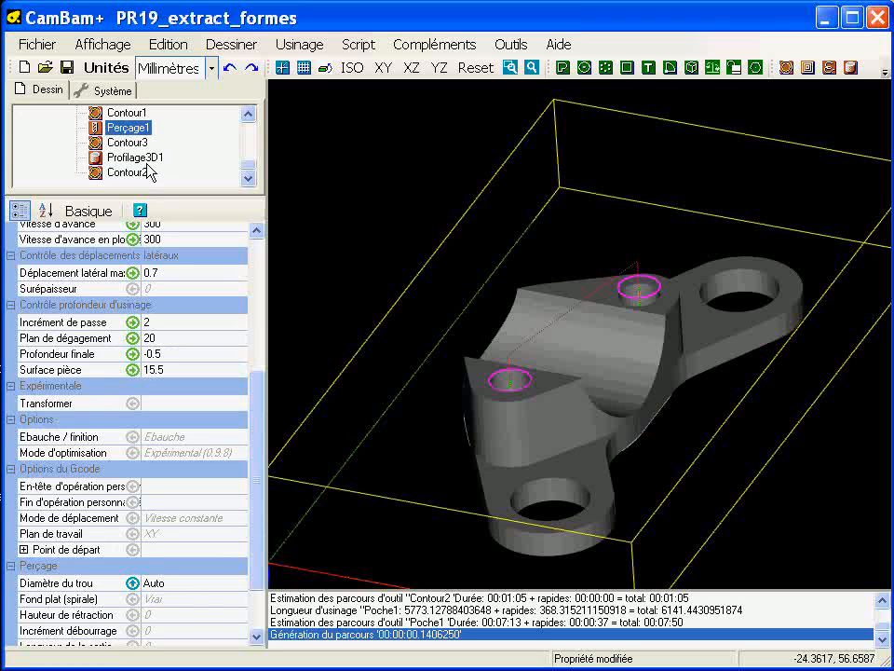
click(136, 159)
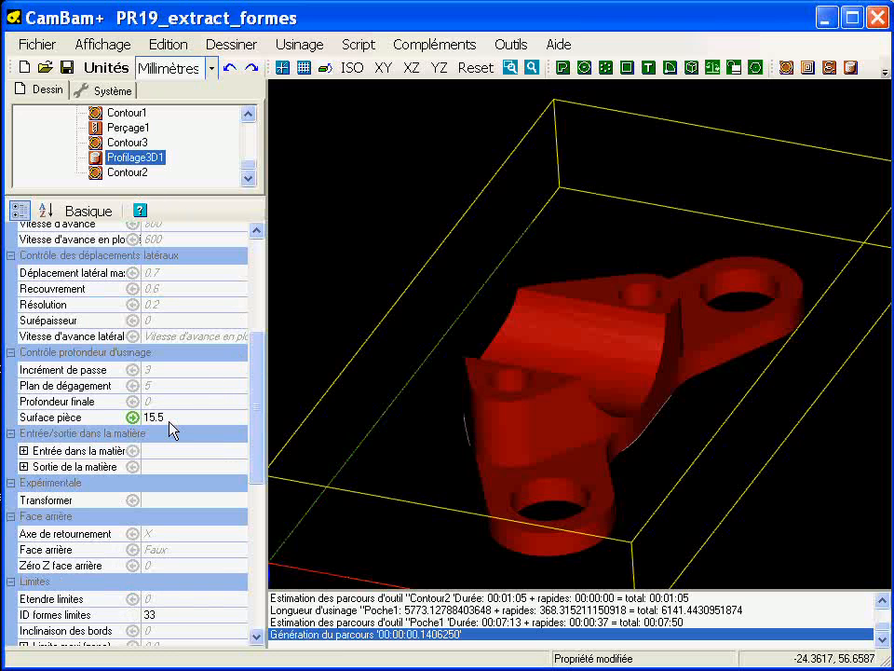
Step: Examine the depth of the half-cylindrical recess from the side and set the final depth of Profilage3D1 to 4
alt+drag(611, 461, 362, 369)
scroll(650, 457, up, 4)
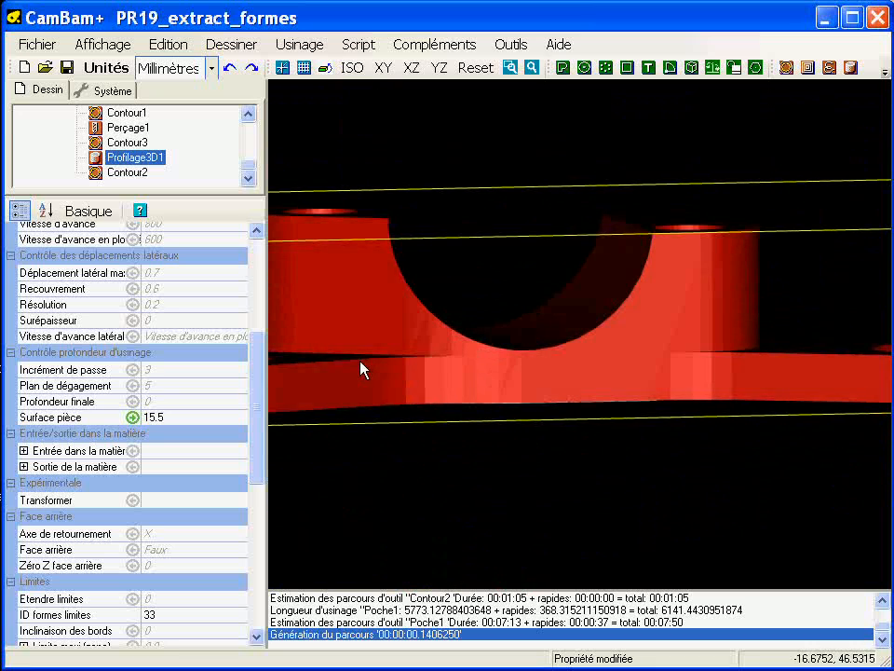
alt+drag(515, 439, 400, 391)
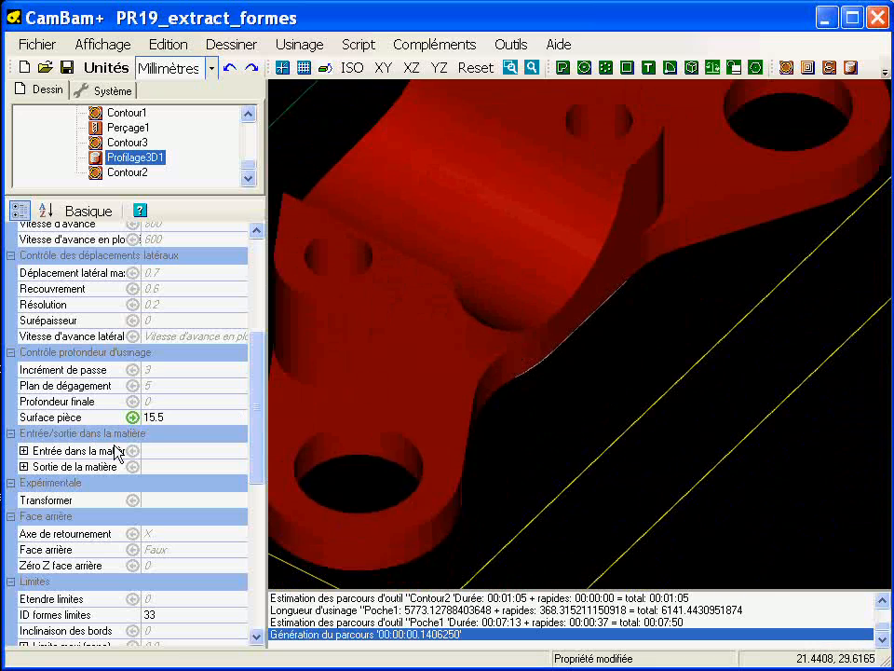
click(174, 401)
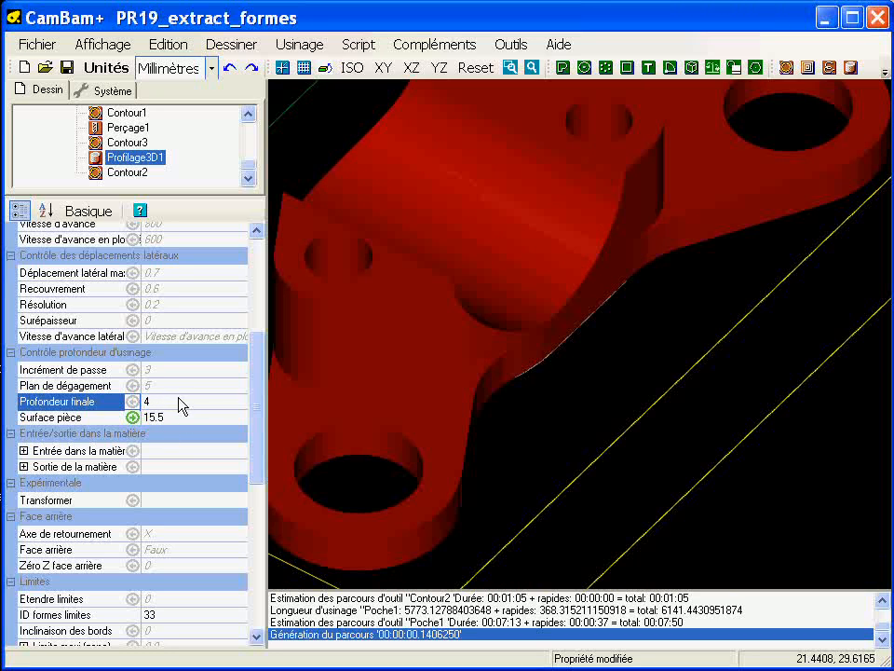
Step: Check the clearance plane of Perçage1 and set the Plan de dégagement of Profilage3D1 to 20
click(169, 389)
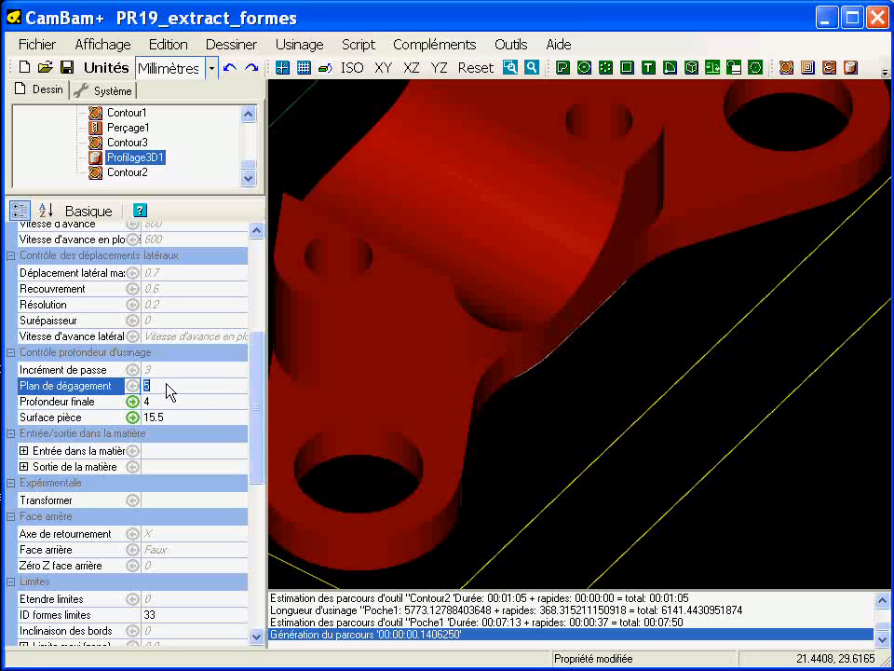
click(133, 130)
click(126, 158)
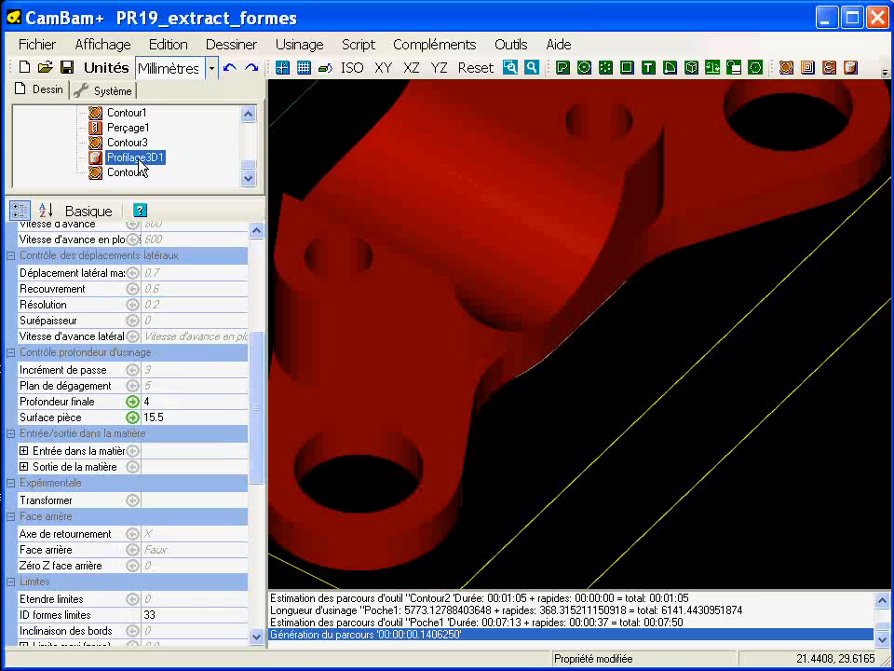
click(161, 390)
text(20)
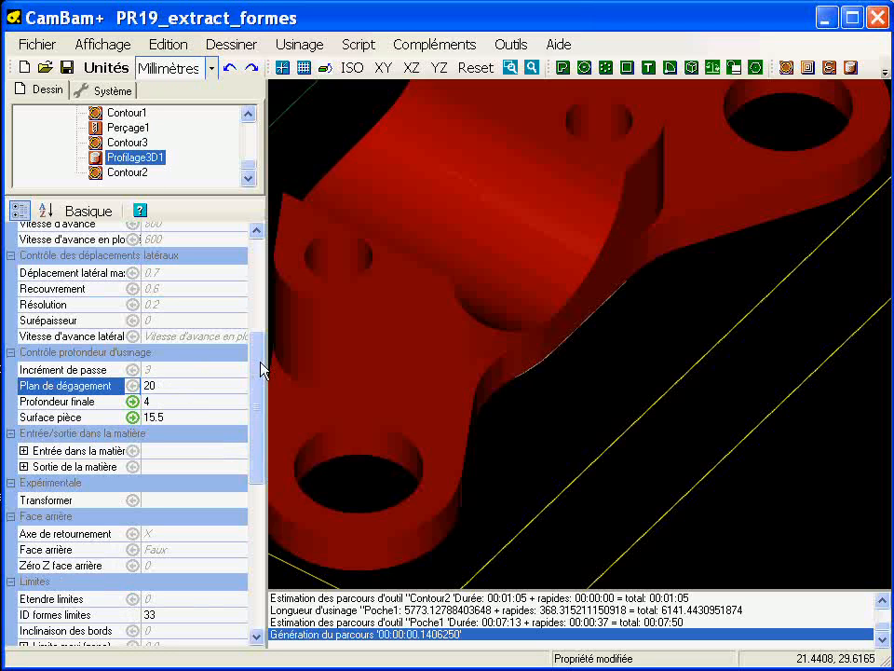
Step: Check the recess orientation on the part and set the Méthode Profilage 3D of Profilage3D1 to Vertical
drag(261, 370, 272, 529)
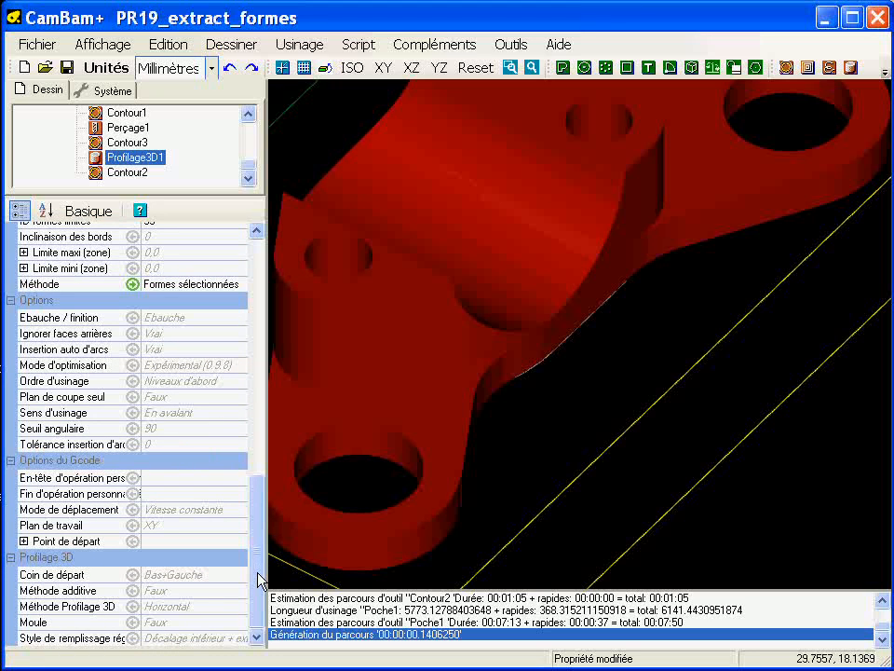
click(175, 606)
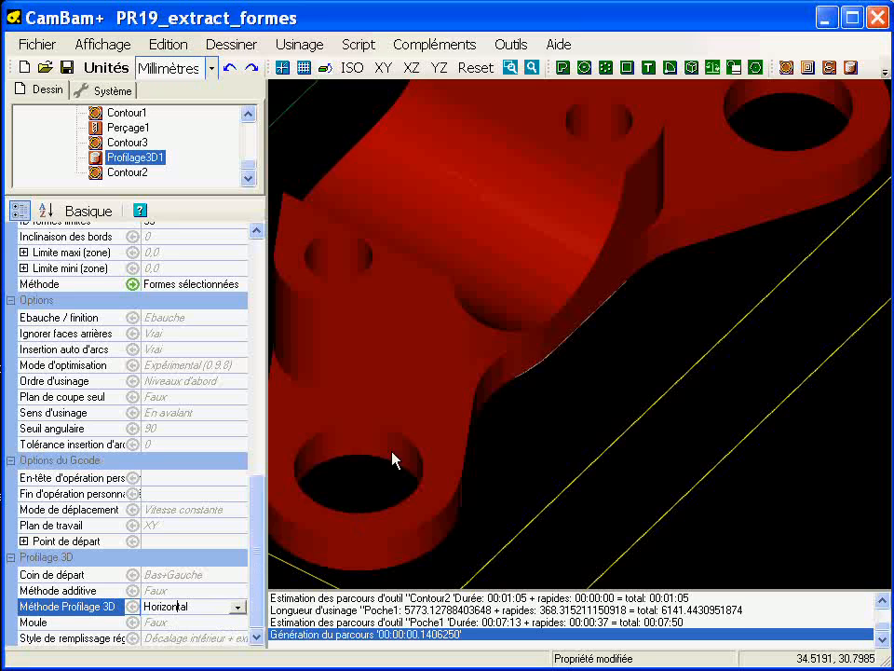
alt+double_click(511, 355)
middle_drag(511, 354, 475, 328)
scroll(475, 328, up, 1)
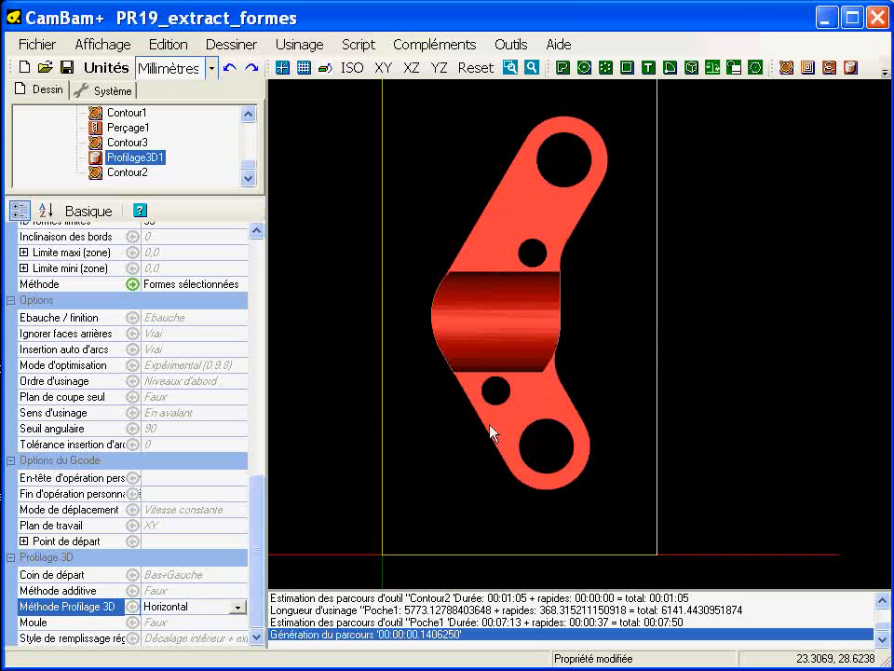
alt+drag(450, 418, 408, 340)
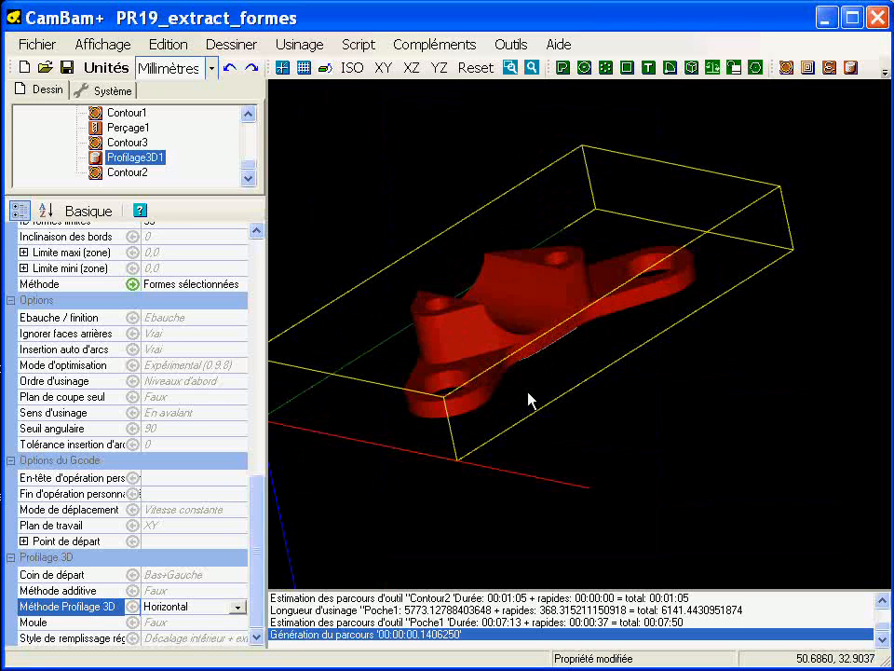
click(238, 607)
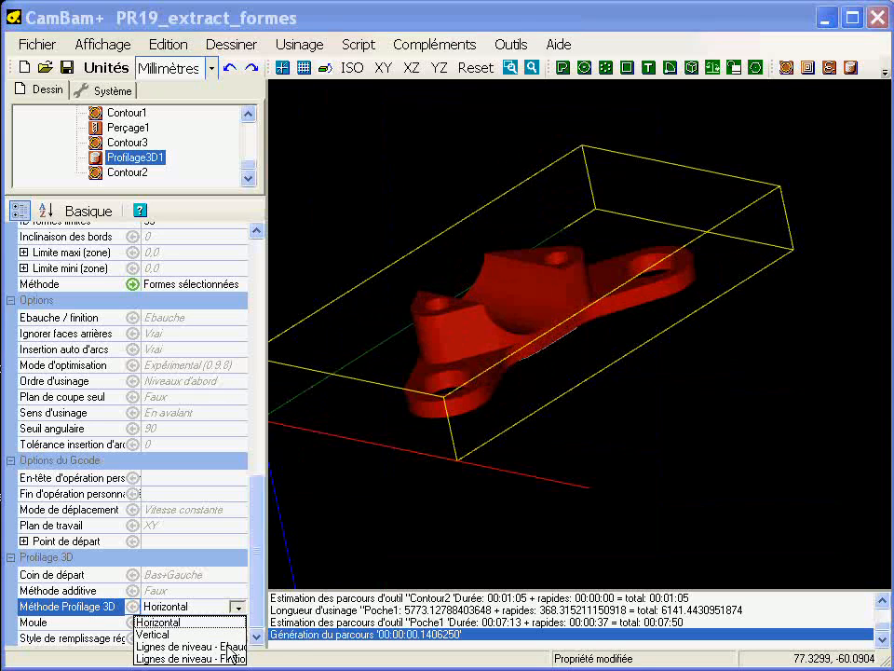
click(173, 635)
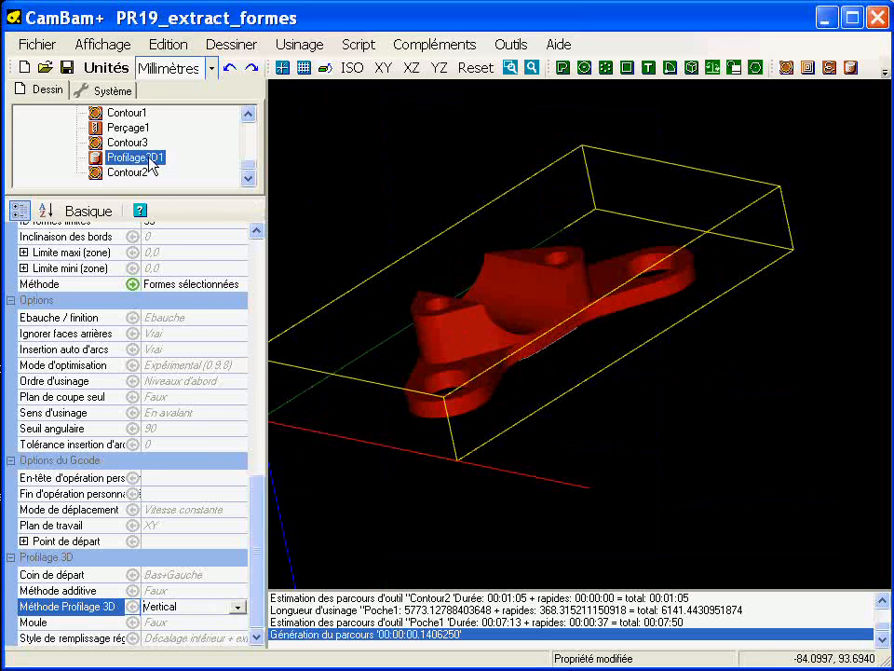
Step: Generate the Profilage3D1 toolpath and inspect its passes inside the half-cylindrical recess
right_click(150, 165)
click(191, 172)
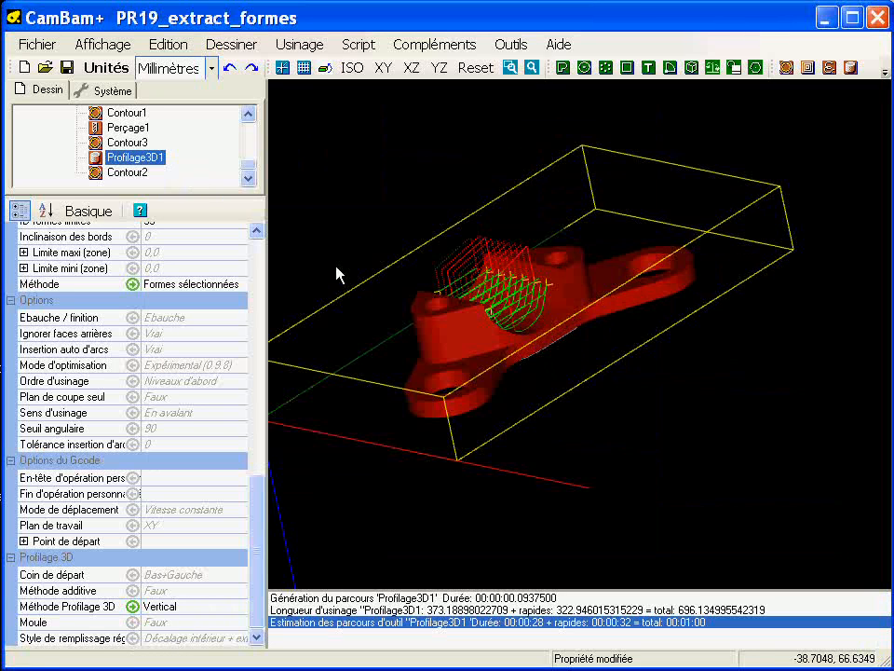
alt+drag(522, 337, 406, 305)
scroll(515, 326, up, 6)
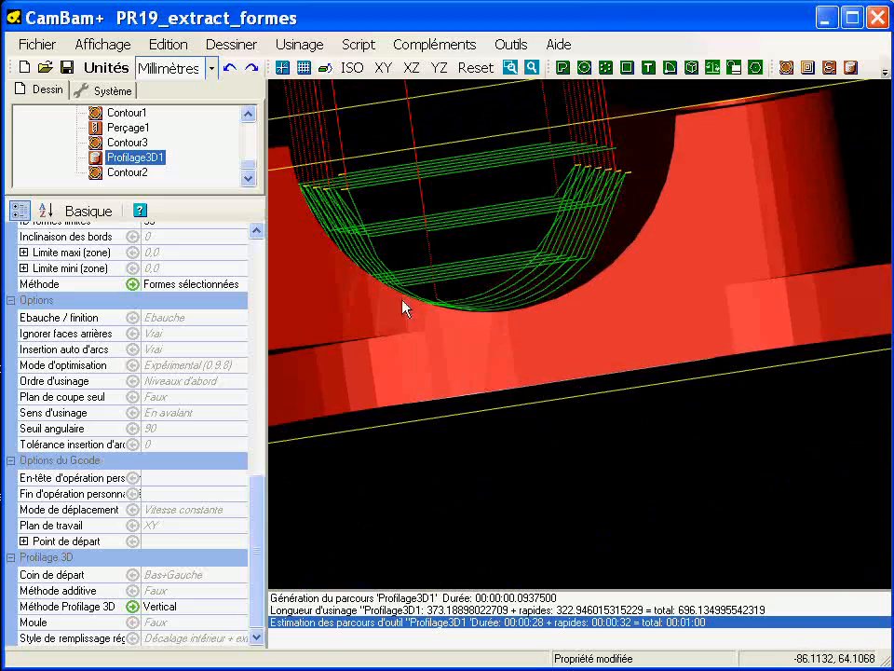
Step: Set the Incrément de passe of Profilage3D1 to 2 and regenerate its toolpath
drag(255, 515, 250, 372)
click(172, 383)
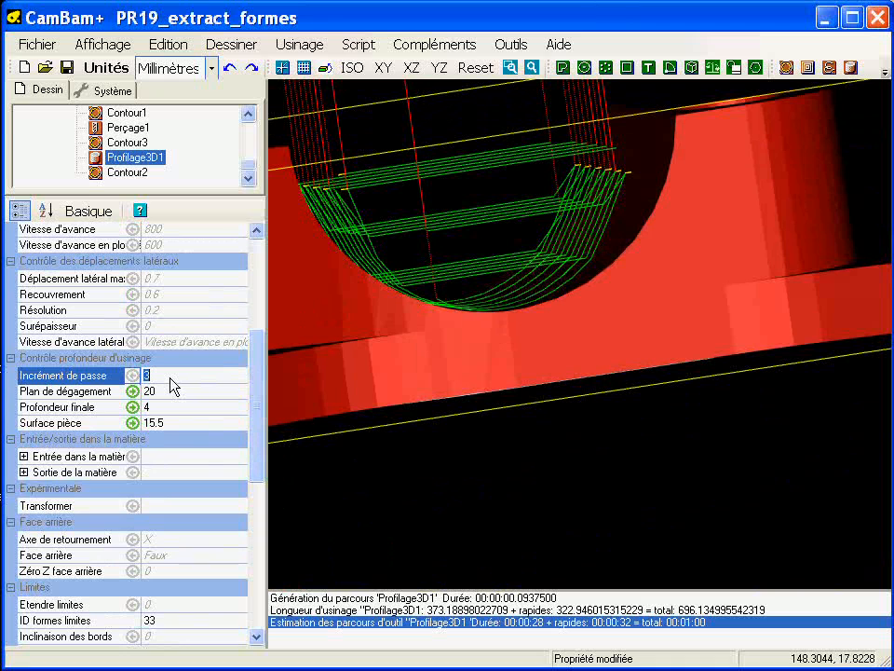
right_click(160, 164)
click(193, 168)
alt+drag(513, 313, 609, 401)
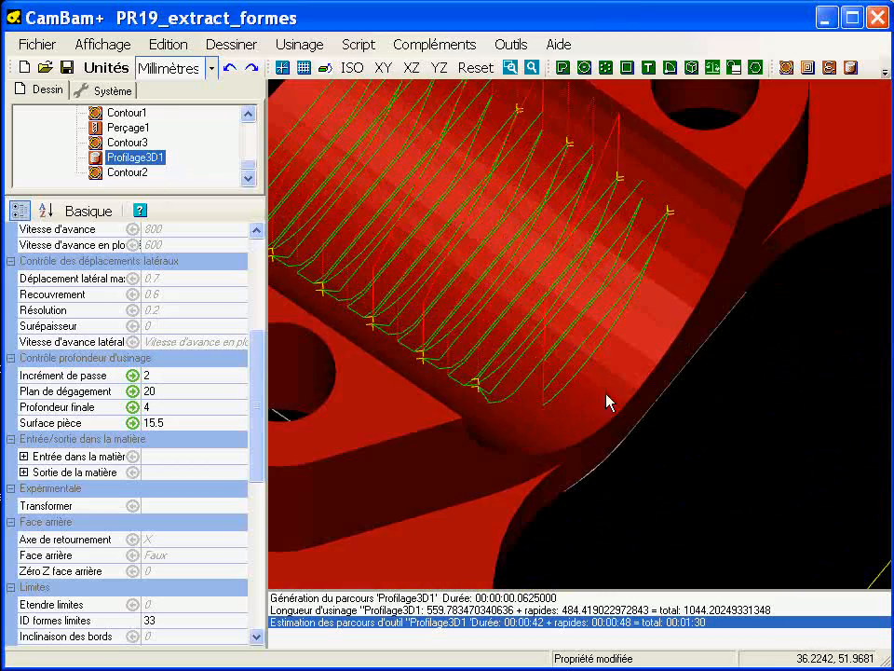
Step: Examine the spacing and links of the Profilage3D1 passes over the recess from above and in an oblique 3D view
click(102, 45)
alt+double_click(738, 398)
scroll(677, 396, up, 4)
middle_drag(576, 343, 525, 353)
scroll(525, 353, up, 1)
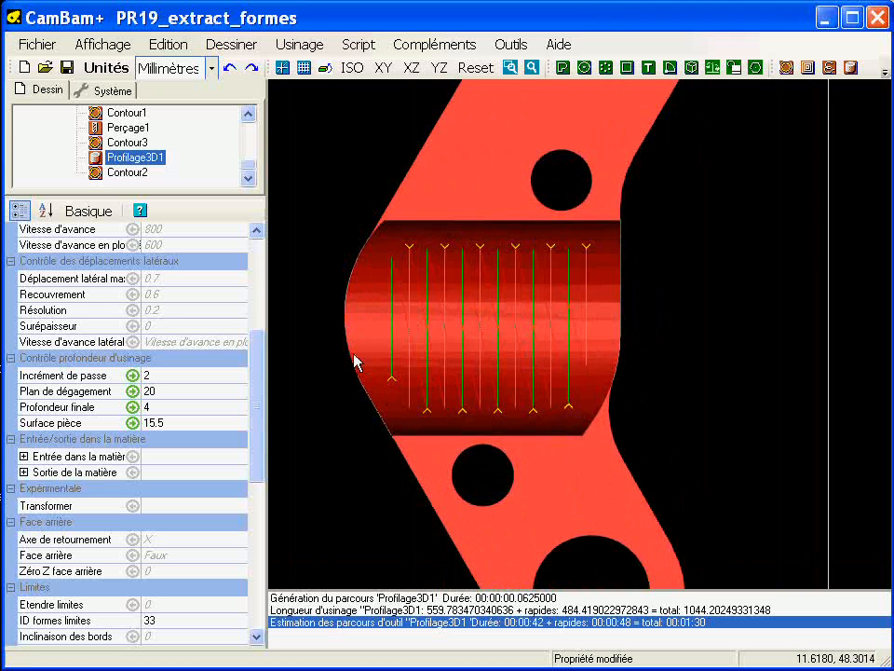
alt+drag(438, 246, 664, 253)
alt+drag(535, 319, 582, 243)
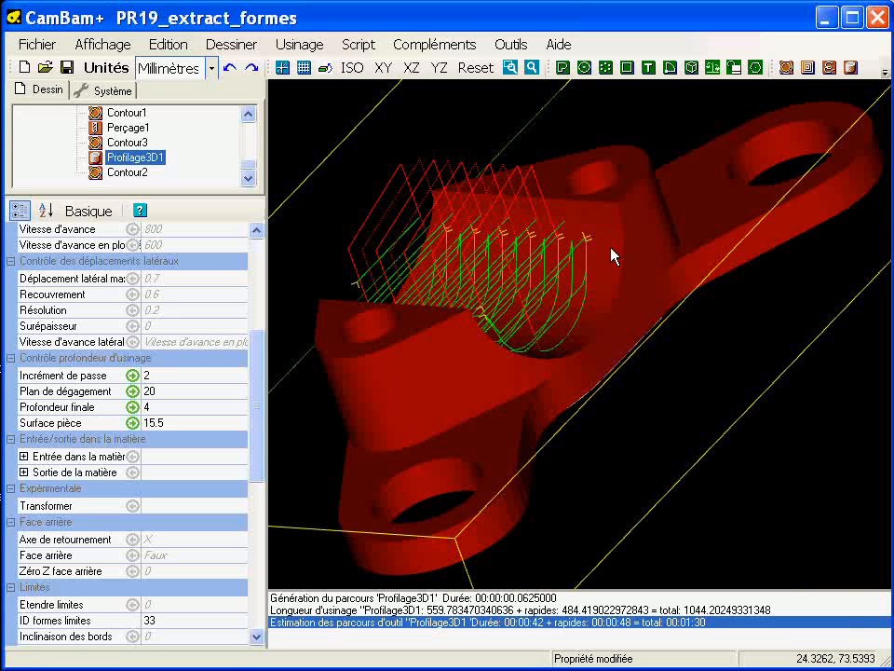
Step: Set the Sens d'usinage of Profilage3D1 to Mixte and regenerate its toolpath
drag(261, 438, 260, 593)
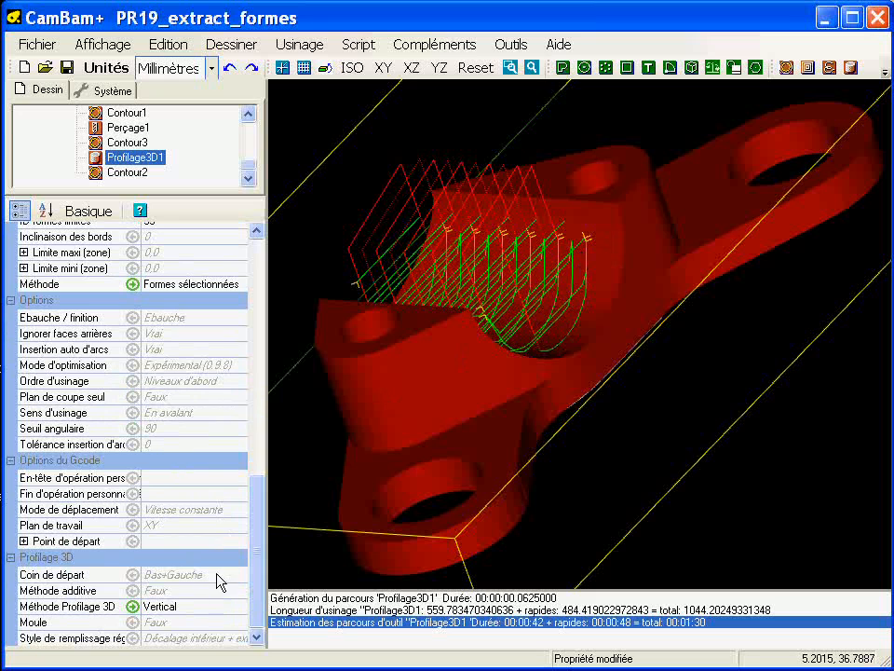
click(233, 413)
click(238, 412)
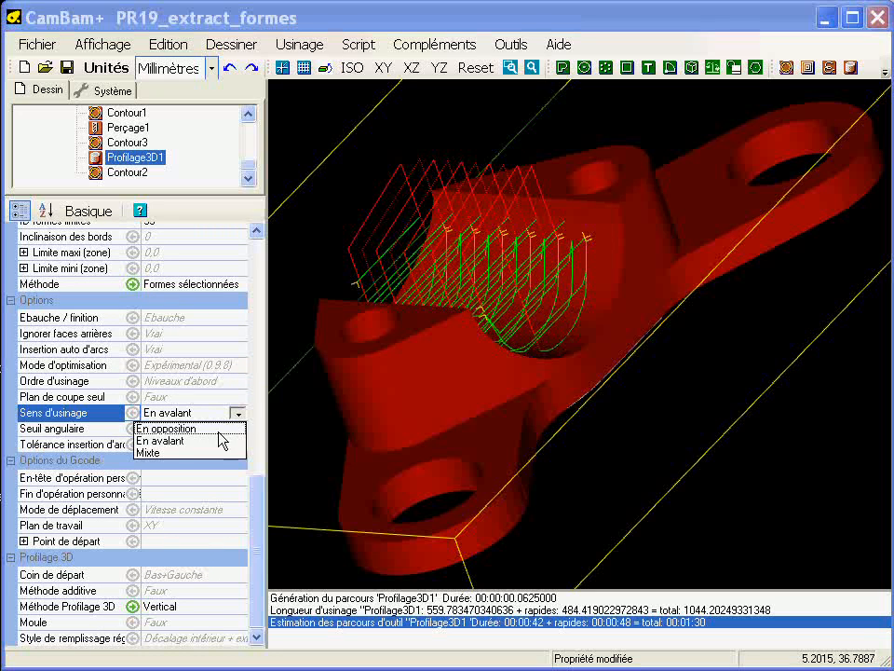
click(178, 453)
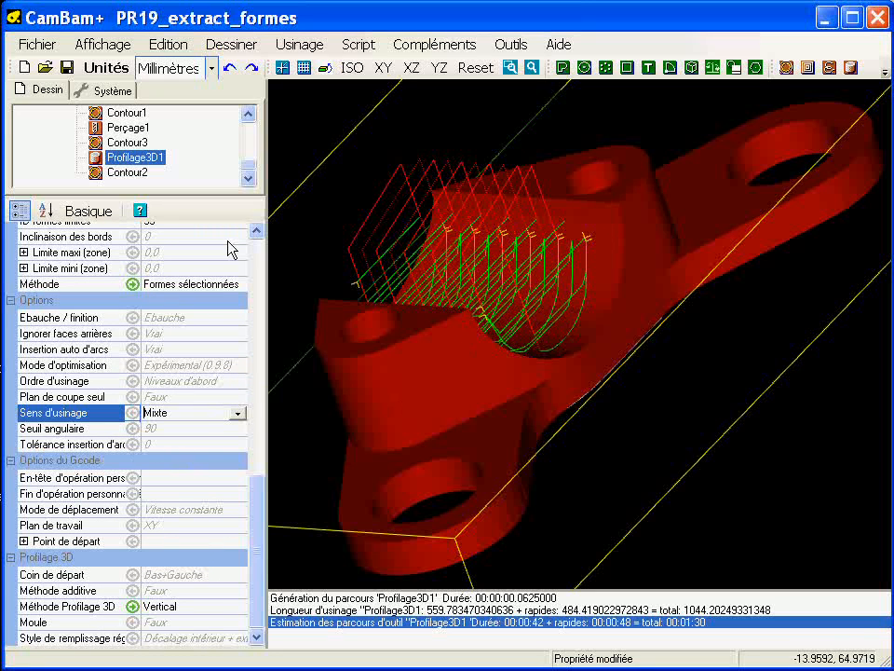
right_click(152, 161)
click(187, 171)
alt+drag(599, 385, 617, 421)
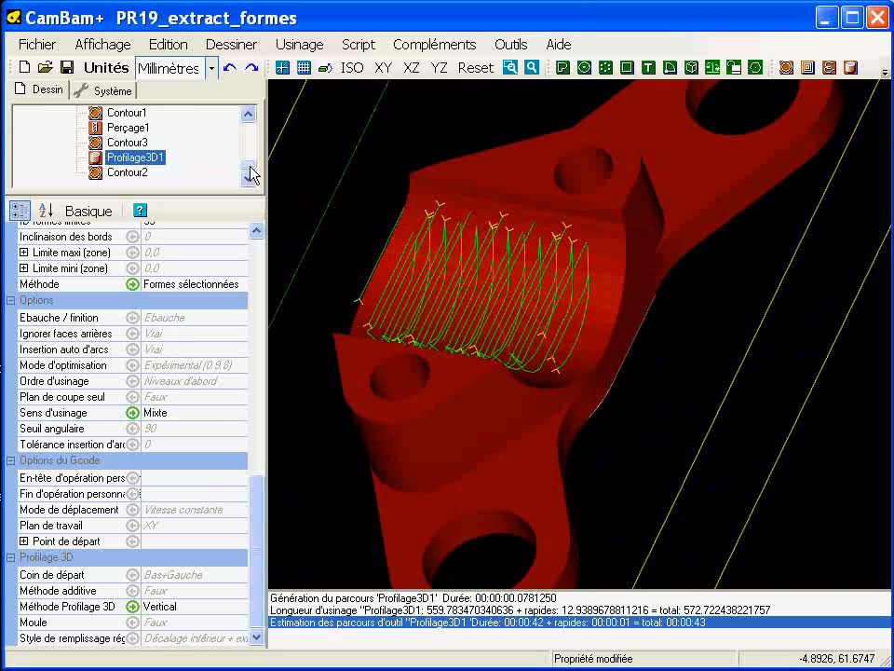
Step: Create the GCode file for the whole Usinage, overwriting the existing PR19_extract_formes.nc
drag(250, 166, 250, 125)
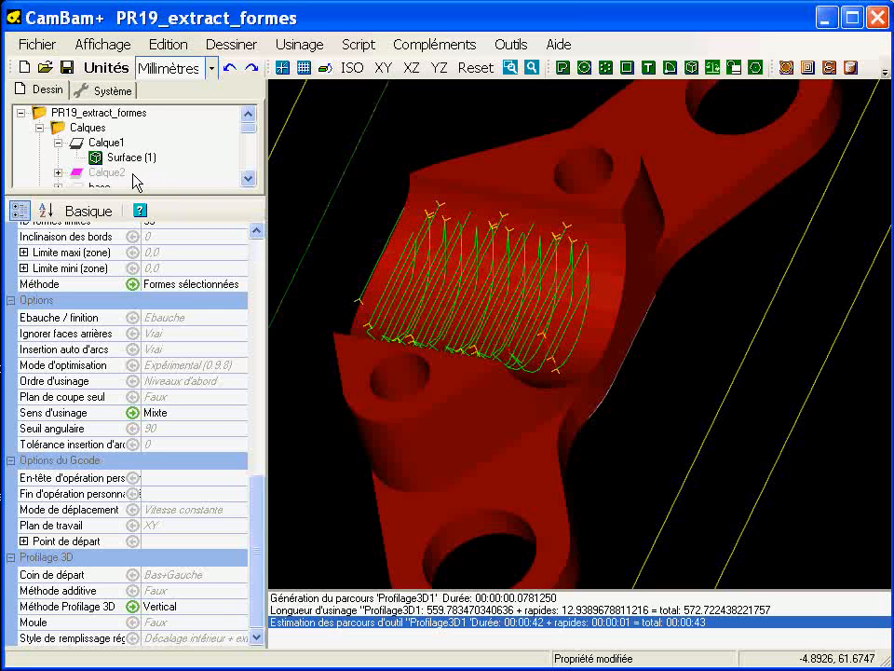
drag(129, 196, 154, 293)
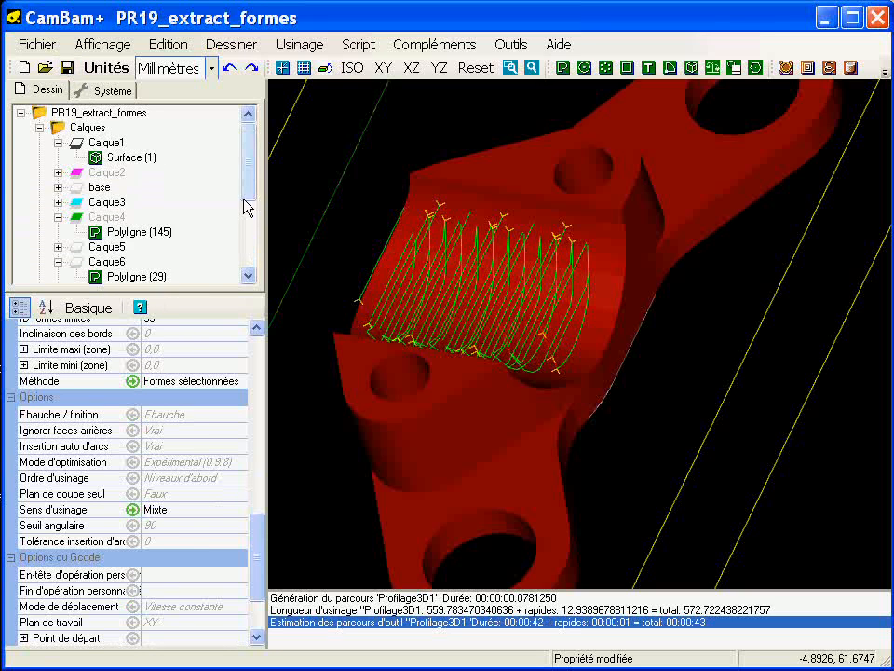
drag(246, 196, 250, 284)
right_click(84, 172)
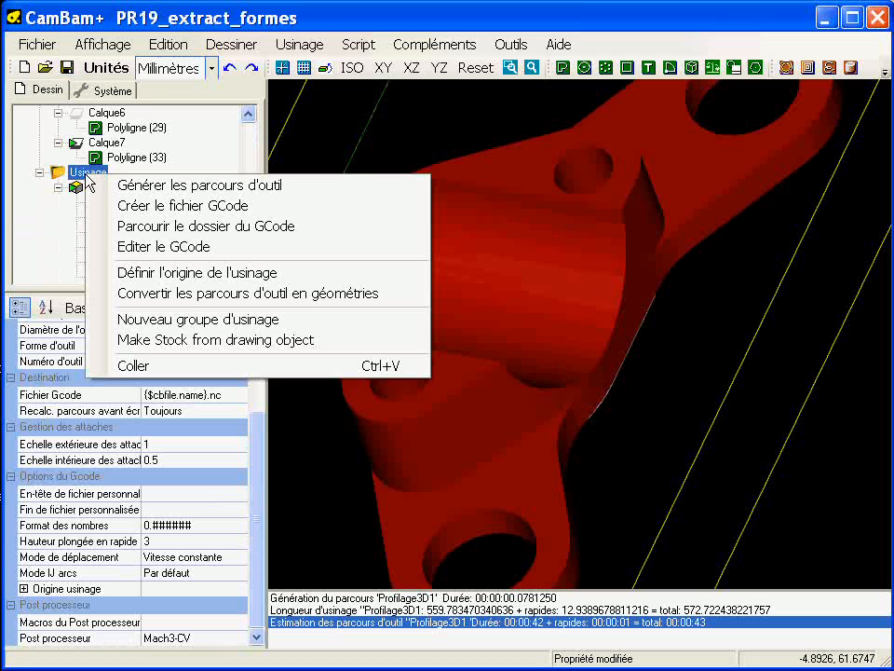
click(160, 204)
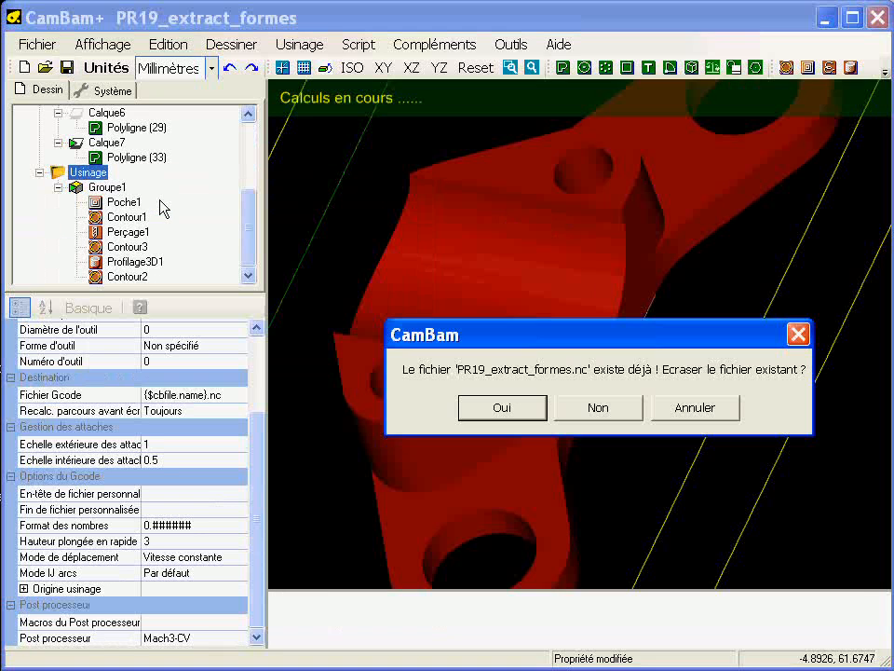
click(491, 407)
Step: Open the machining in CutViewer and run the simulation to its end
click(511, 44)
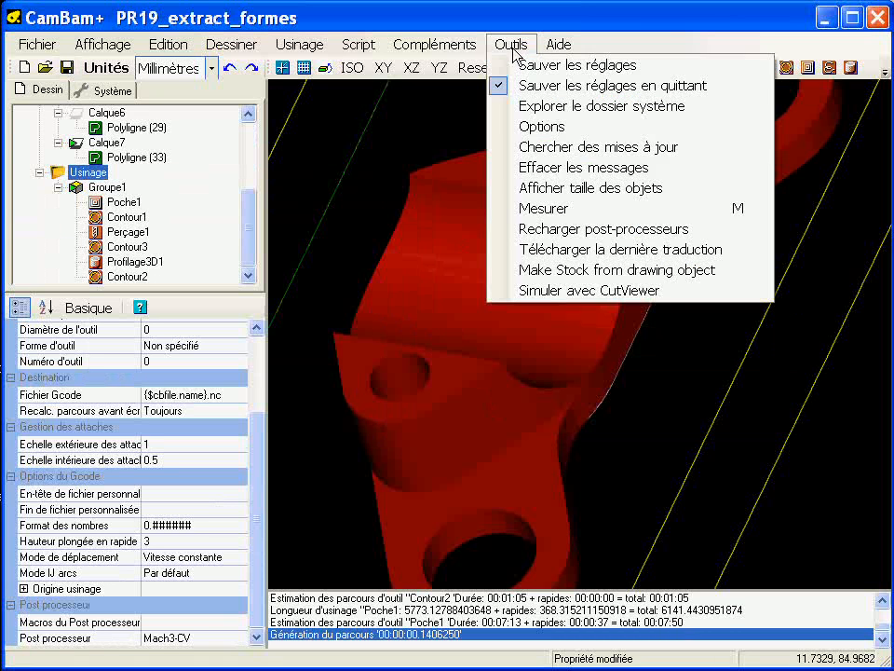
click(535, 289)
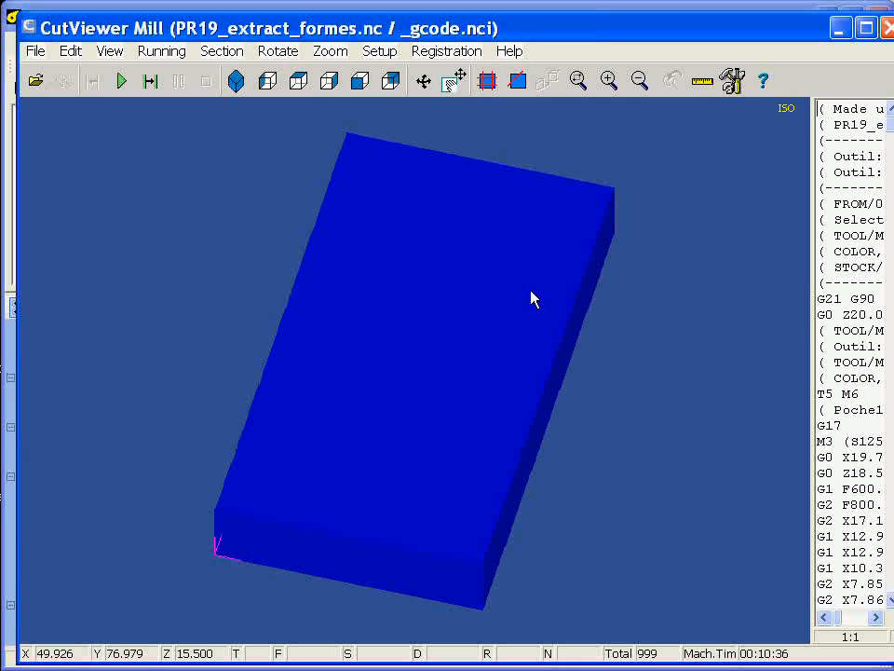
click(122, 83)
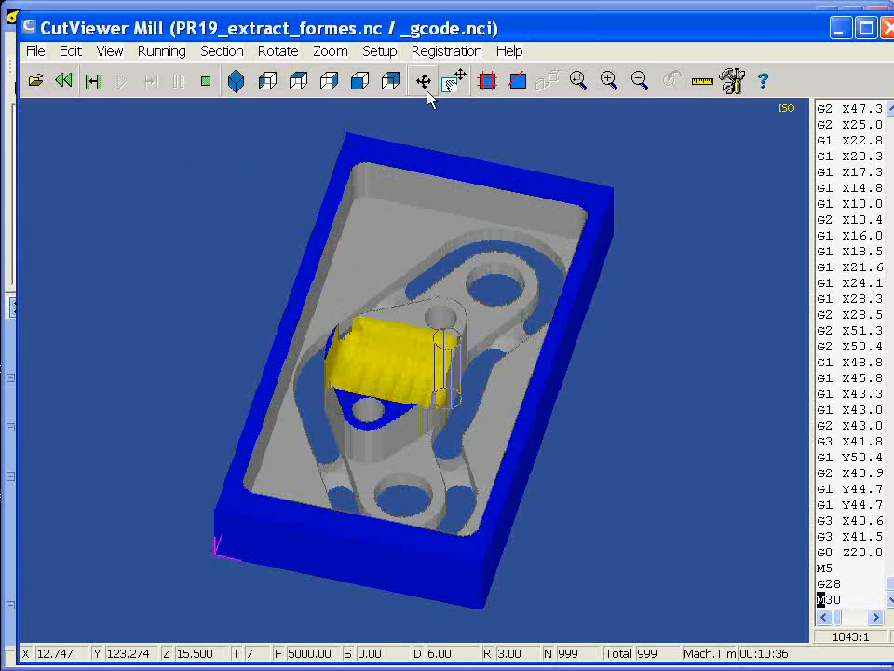
Step: Examine the simulated recess and its edges for uncut material from several angles and close CutViewer
drag(419, 435, 372, 457)
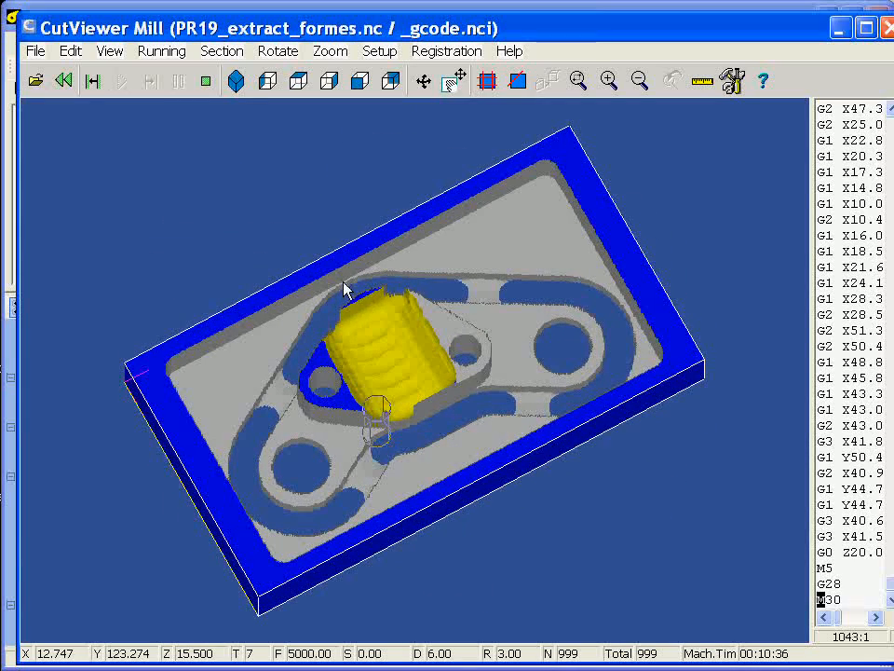
drag(375, 409, 340, 355)
drag(373, 401, 471, 389)
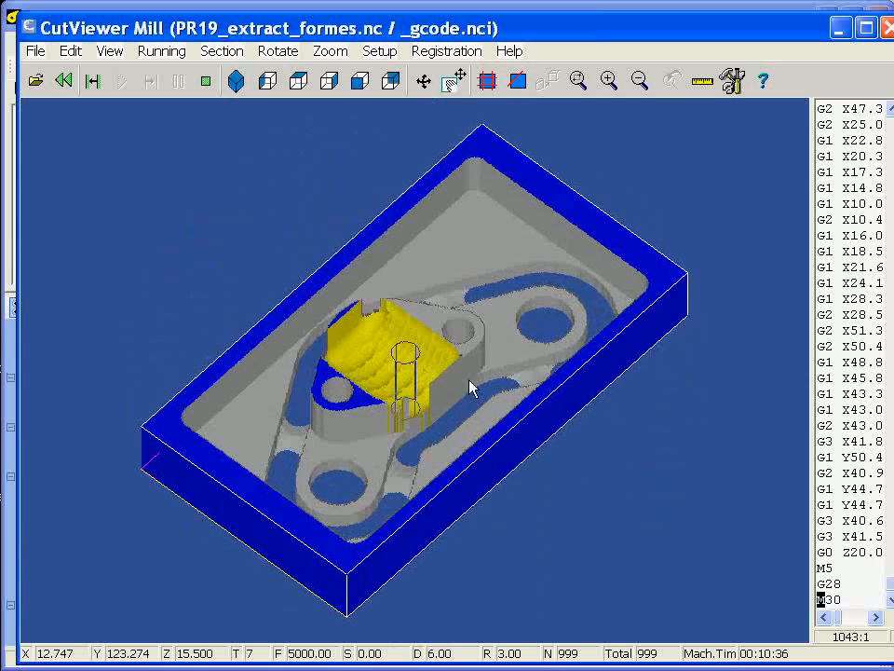
scroll(389, 344, up, 2)
scroll(388, 351, down, 2)
click(348, 331)
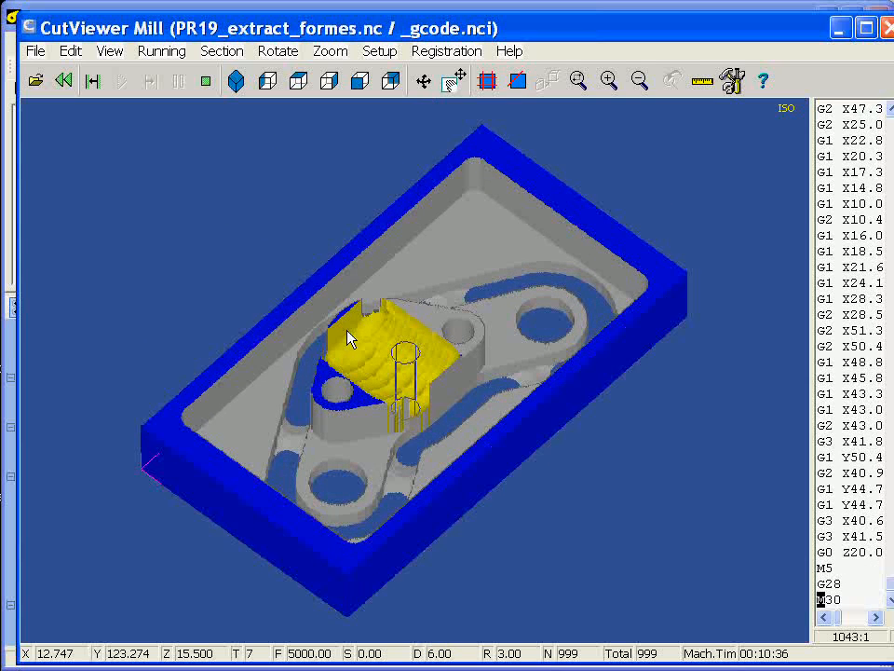
scroll(359, 369, up, 2)
scroll(407, 387, down, 1)
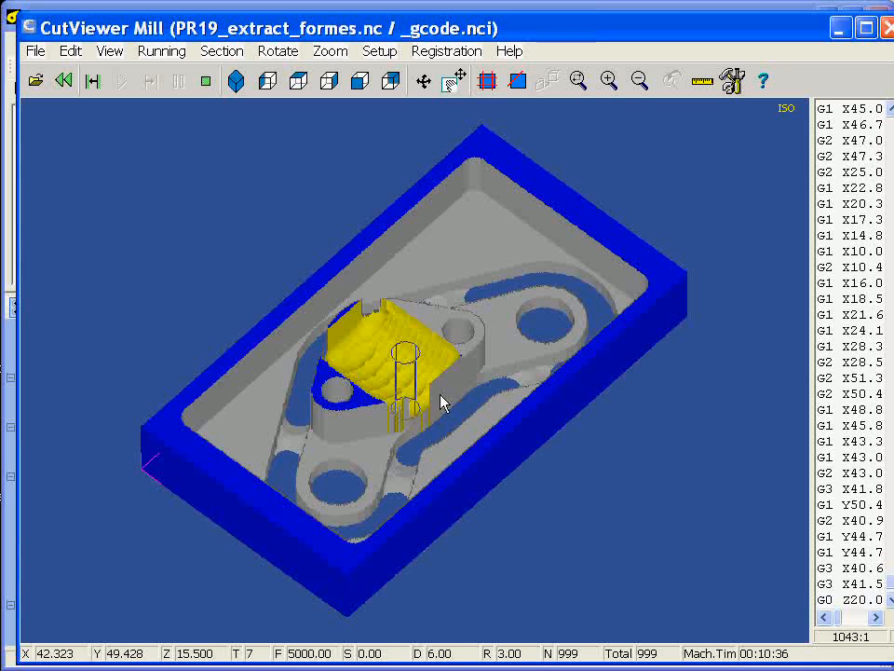
click(885, 28)
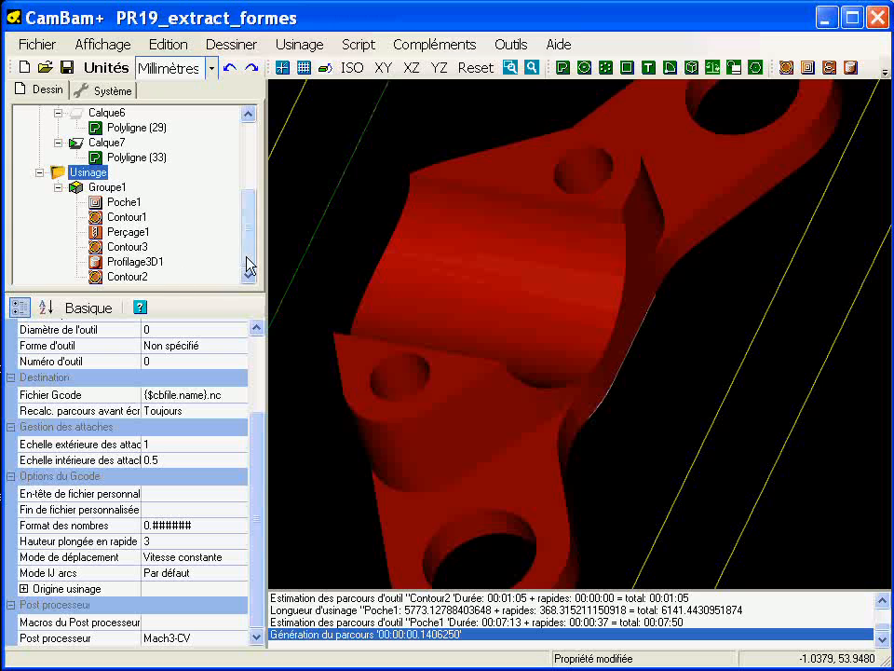
Step: Check from above how far the Profilage3D1 passes reach towards the recess edges and review its Surépaisseur and Résolution settings
click(132, 263)
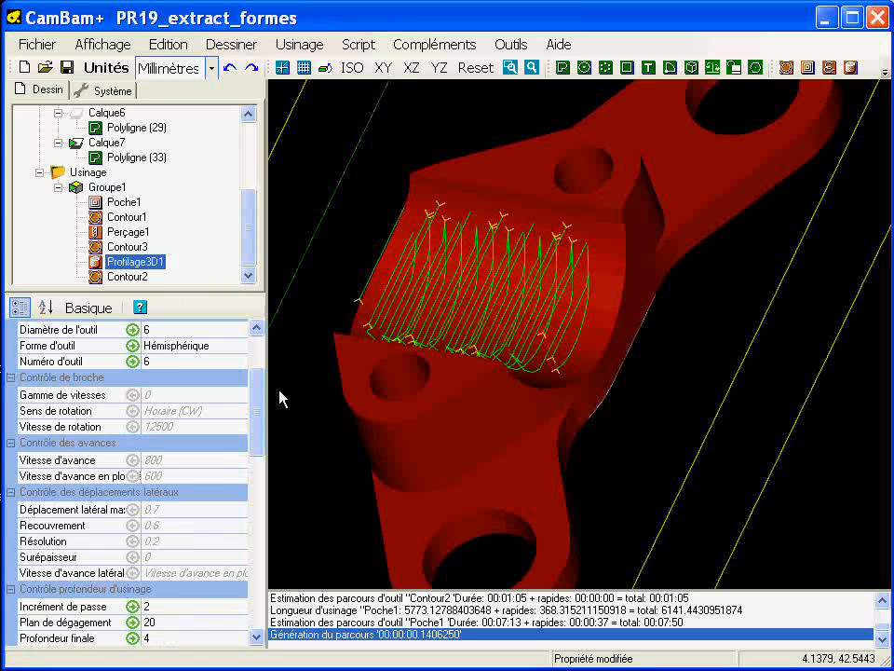
alt+double_click(410, 363)
scroll(561, 370, up, 3)
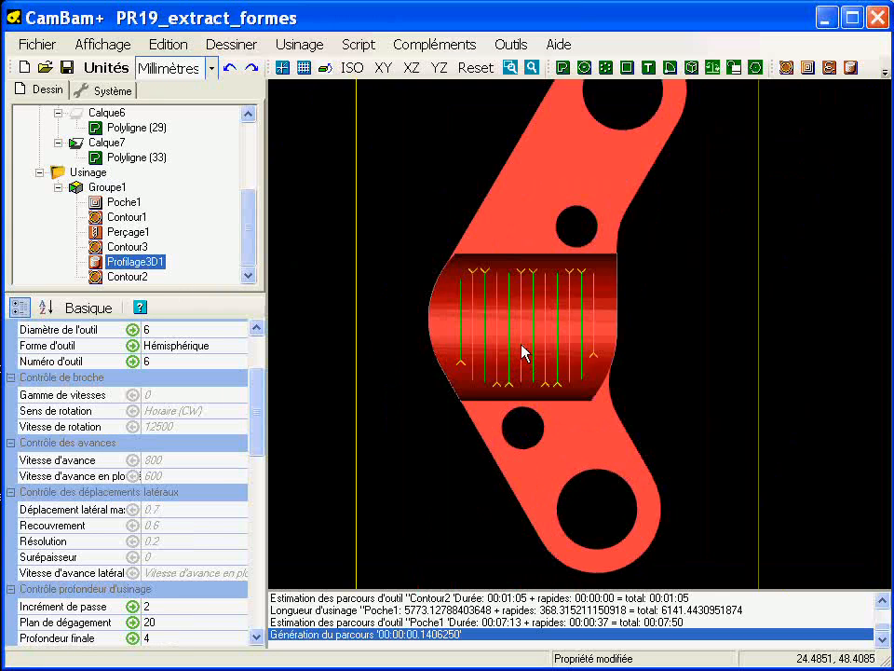
scroll(522, 350, up, 1)
drag(252, 403, 257, 442)
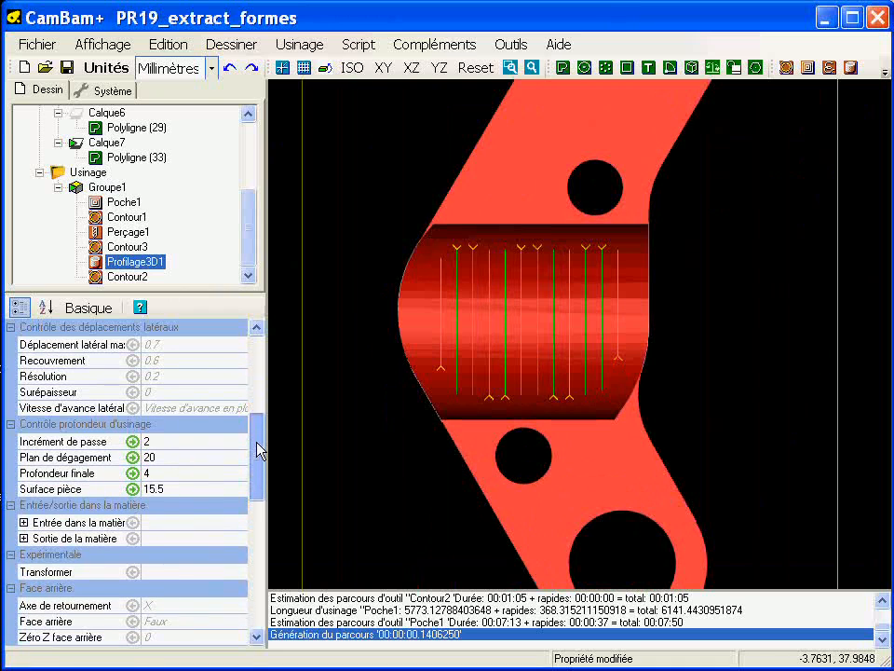
click(169, 393)
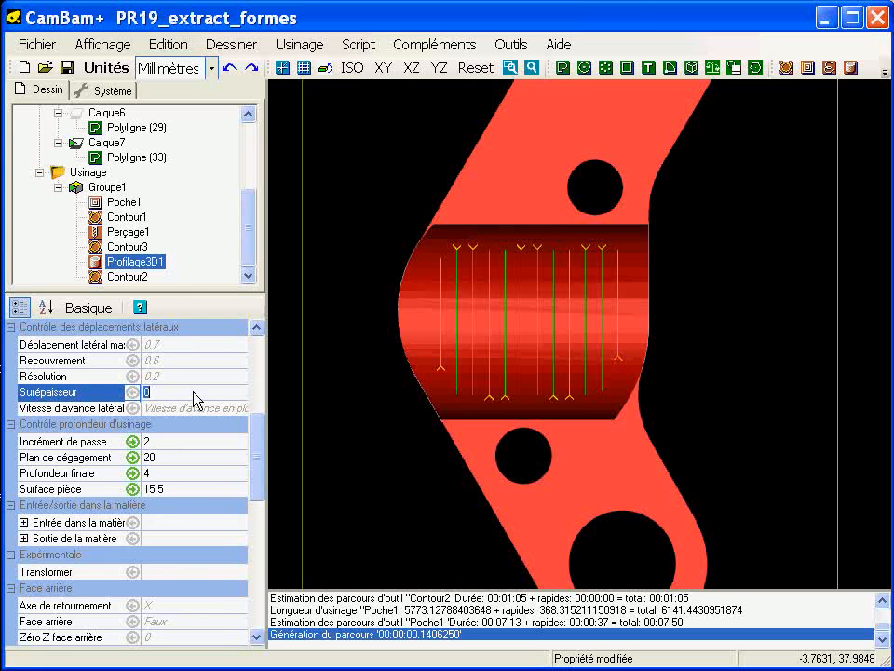
click(183, 376)
drag(256, 457, 265, 519)
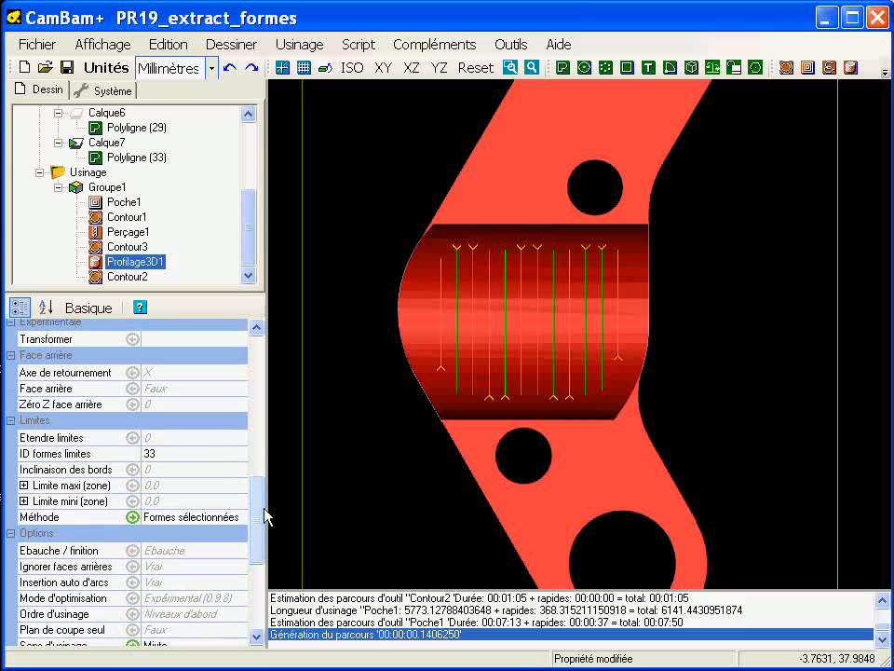
Step: Set Etendre limites of Profilage3D1 to 3.2, regenerate the toolpath and inspect its coverage beyond the recess edges
click(176, 437)
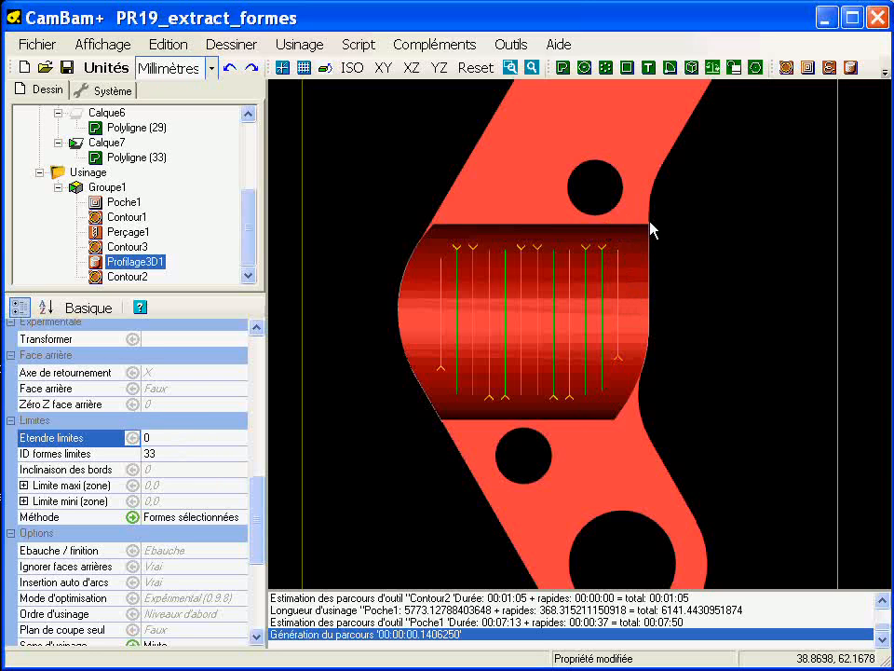
double_click(173, 435)
text(3.2)
right_click(173, 261)
click(180, 273)
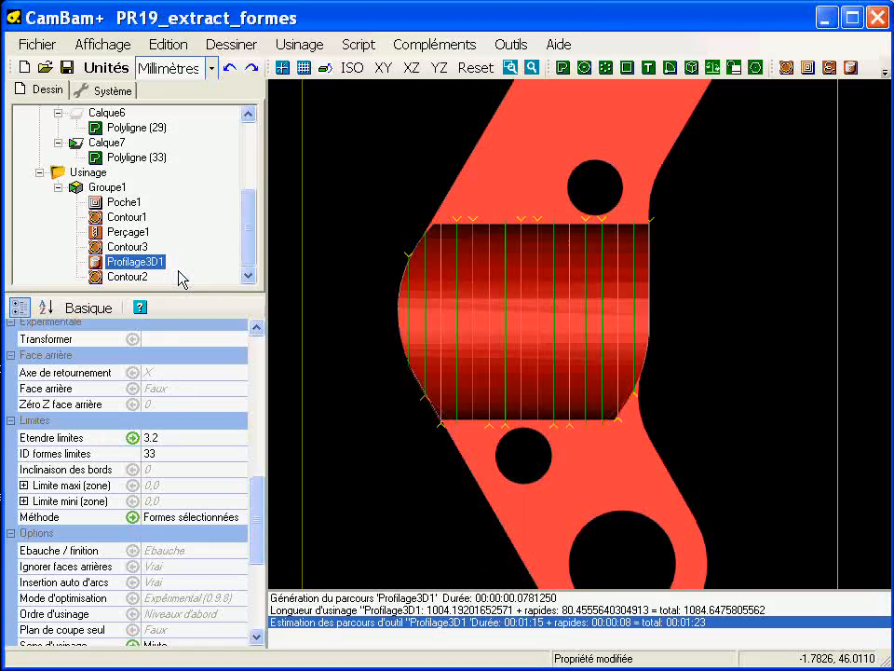
alt+drag(517, 417, 547, 351)
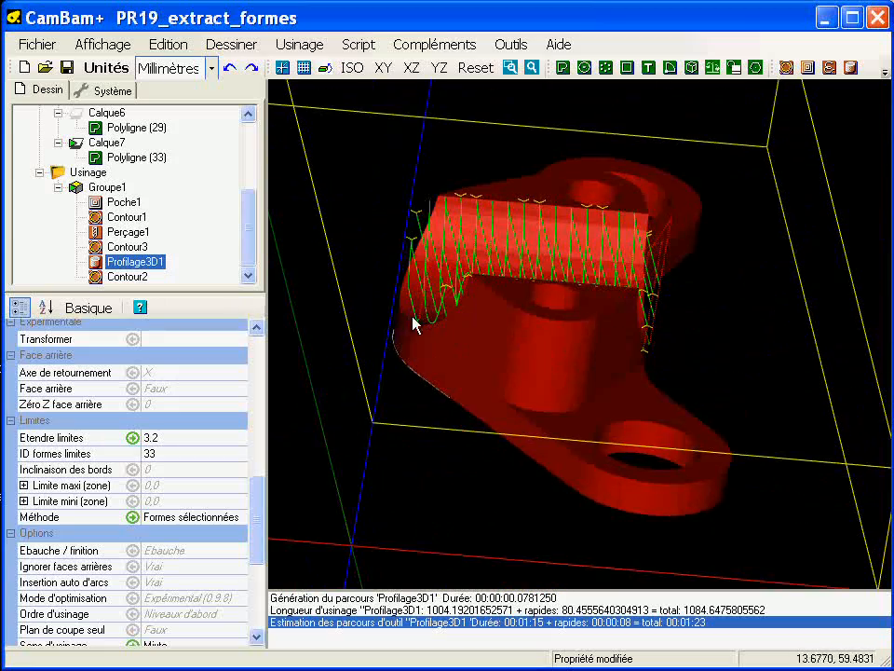
alt+drag(466, 334, 346, 363)
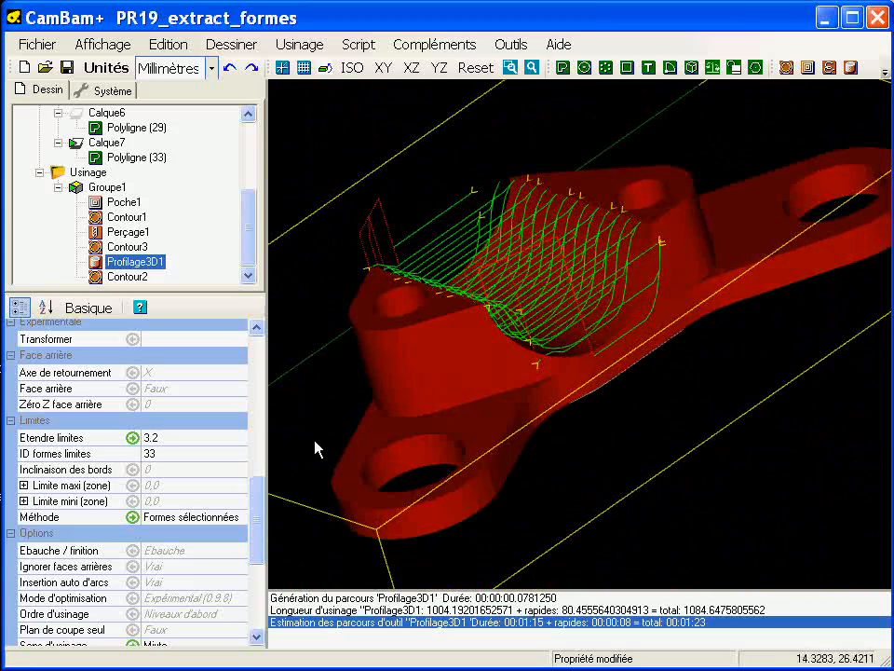
Step: Set the Résolution of Profilage3D1 to 0.02
drag(258, 506, 257, 437)
click(177, 411)
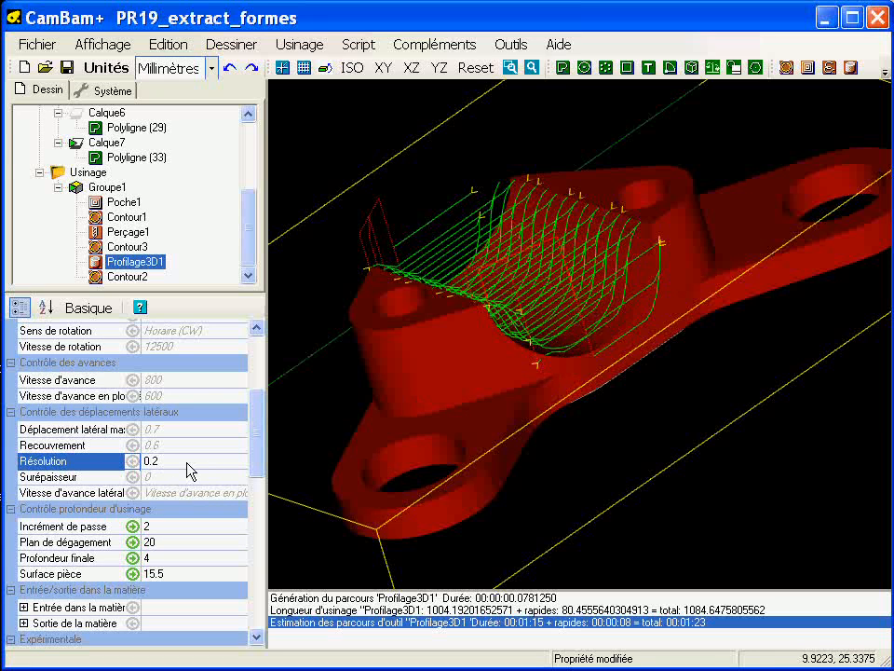
drag(254, 449, 255, 418)
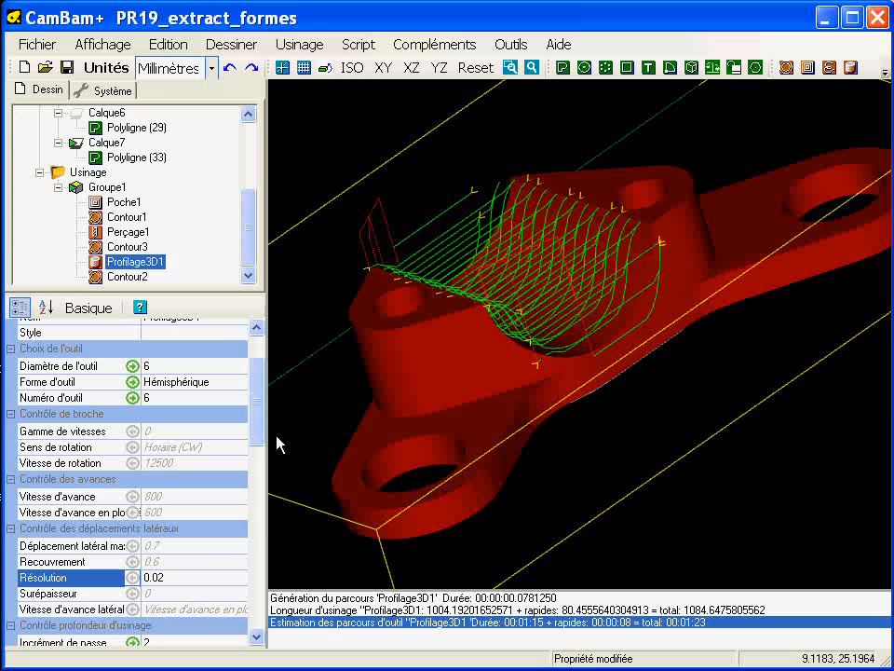
scroll(261, 447, down, 2)
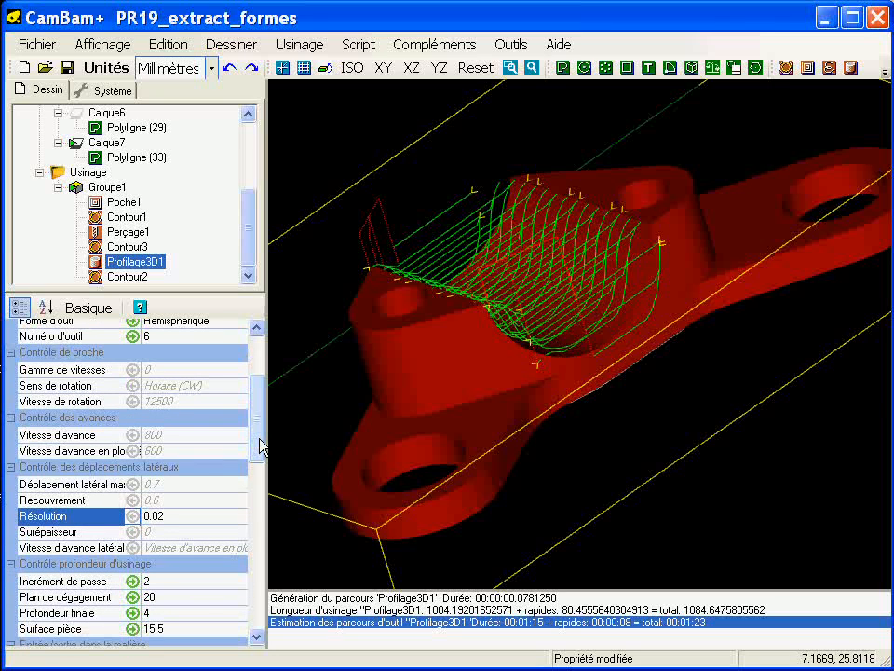
scroll(261, 438, down, 1)
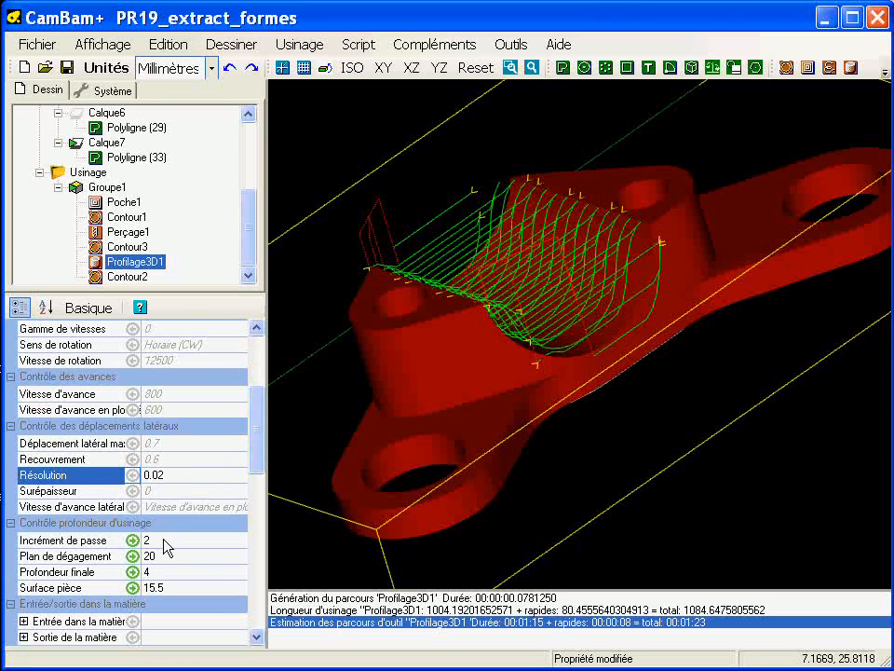
Step: Set the Recouvrement of Profilage3D1 to 0.2 and regenerate its toolpath
alt+drag(486, 361, 554, 462)
alt+double_click(552, 446)
middle_drag(577, 423, 555, 387)
scroll(531, 363, up, 7)
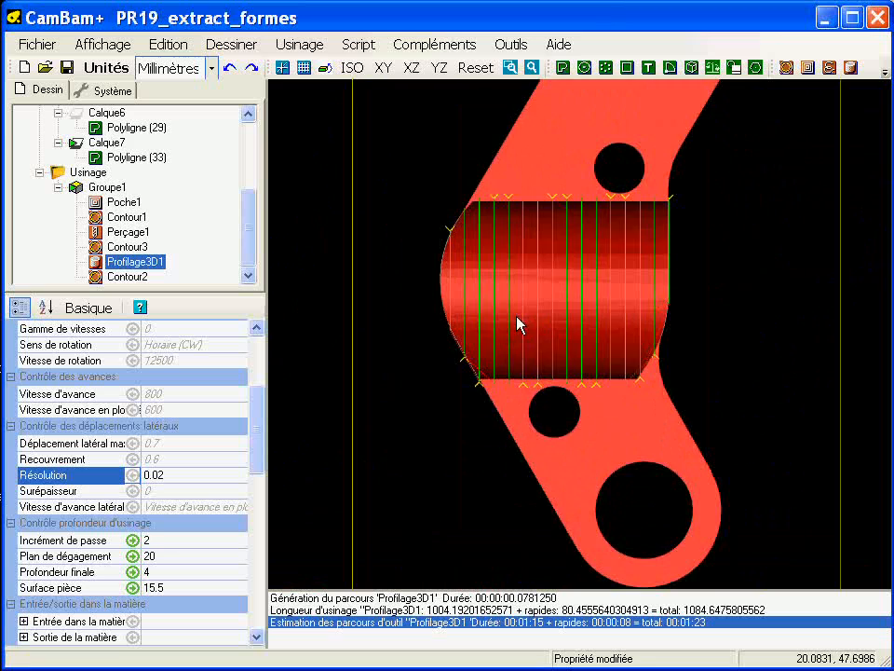
scroll(517, 326, up, 2)
alt+drag(512, 327, 408, 177)
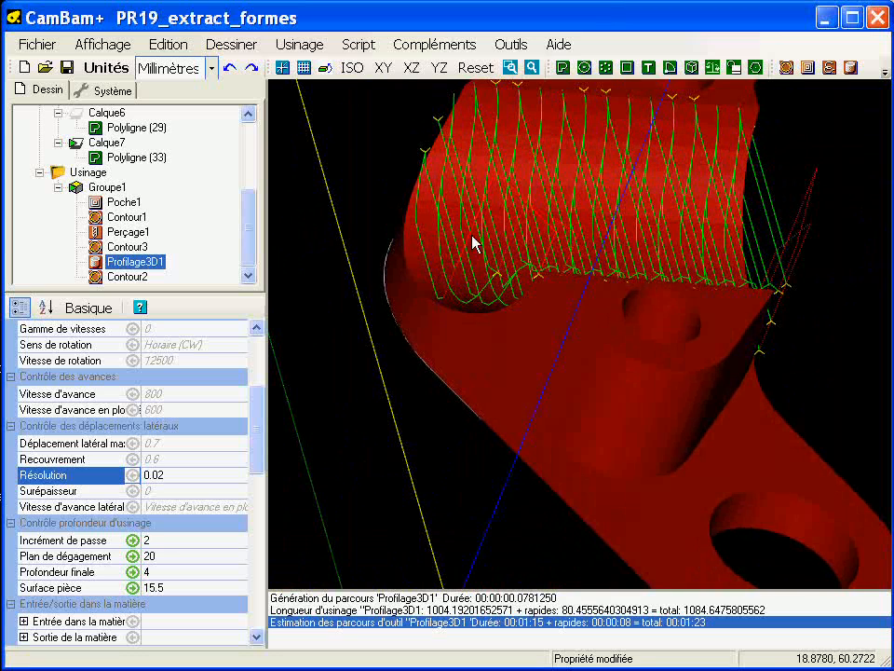
mouse_move(262, 447)
mouse_down()
mouse_move(261, 483)
mouse_move(259, 400)
mouse_move(262, 455)
mouse_up()
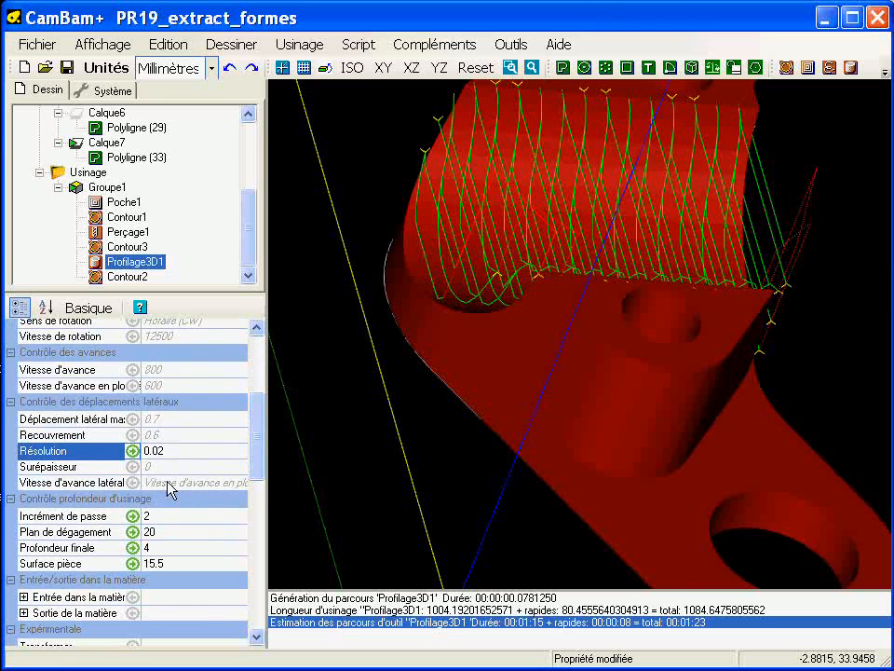
click(179, 435)
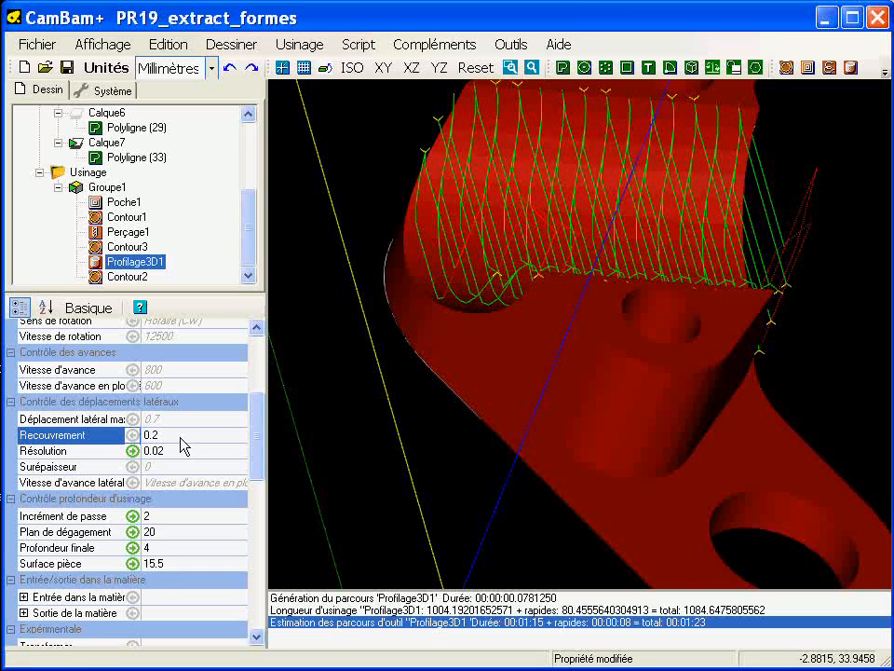
scroll(221, 378, up, 1)
right_click(177, 264)
click(190, 272)
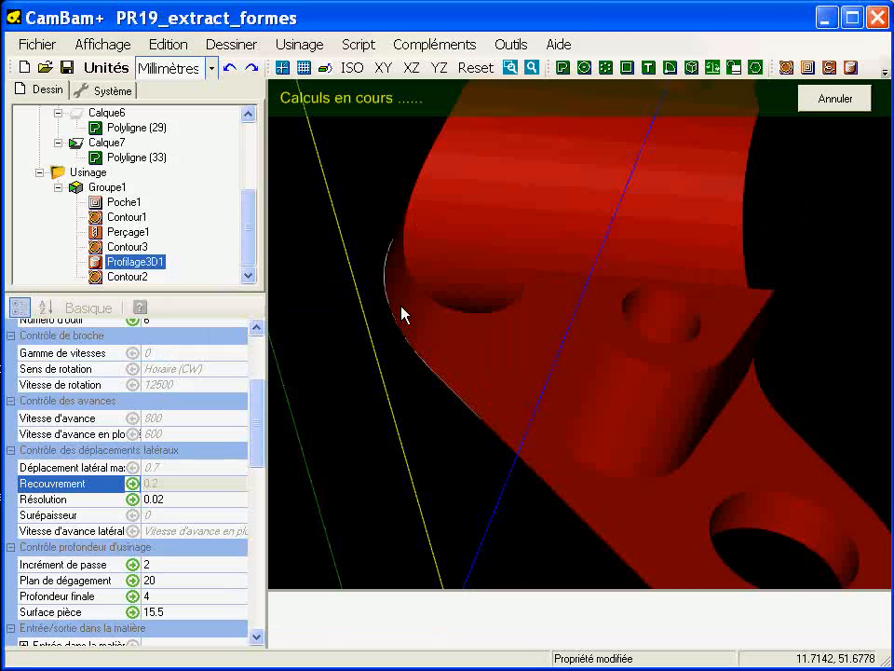
alt+drag(501, 304, 401, 241)
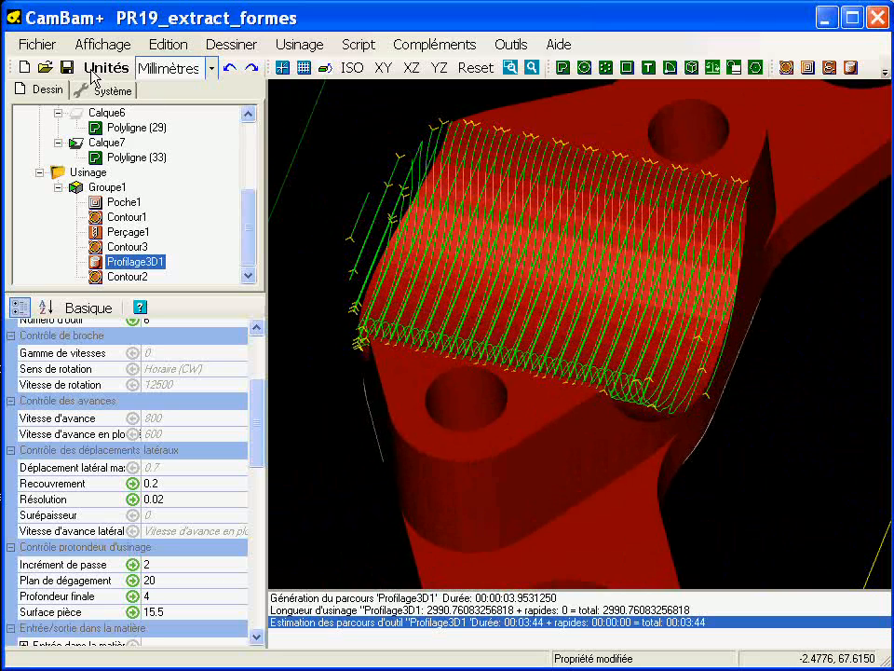
Step: Create the G-code file for the whole machining, overwriting the existing PR19_extract_formes.nc
right_click(90, 176)
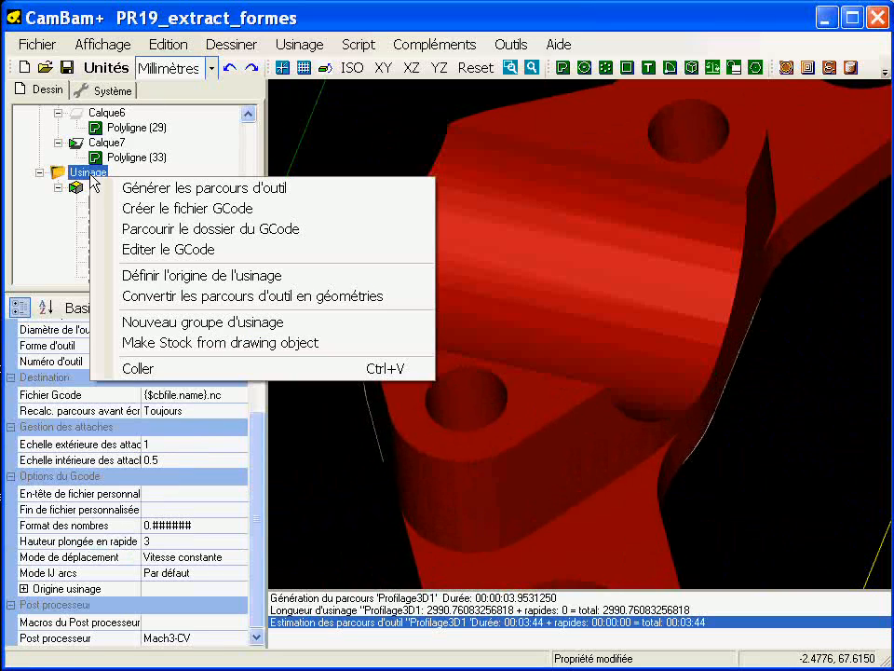
click(398, 125)
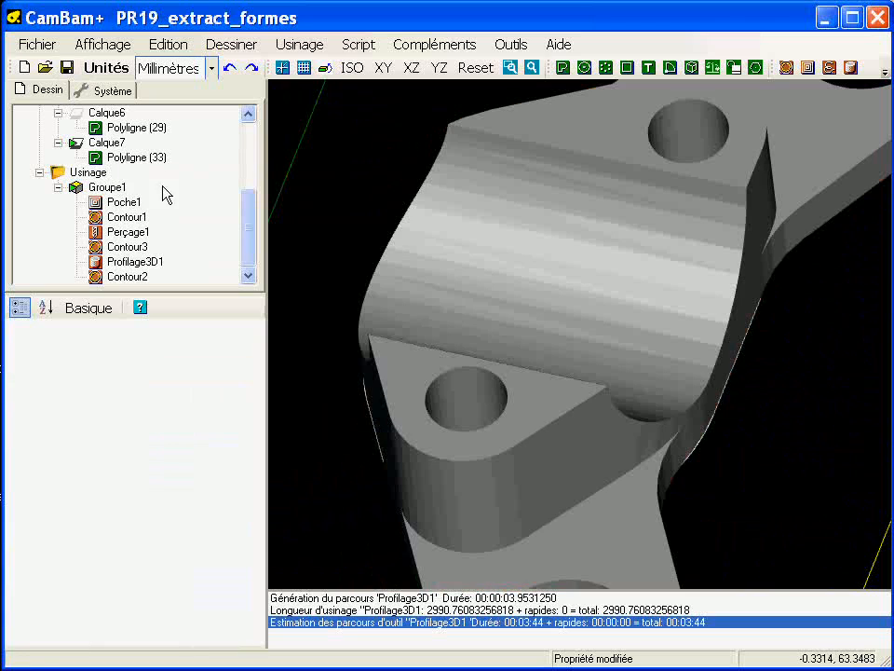
click(93, 173)
right_click(81, 176)
click(176, 199)
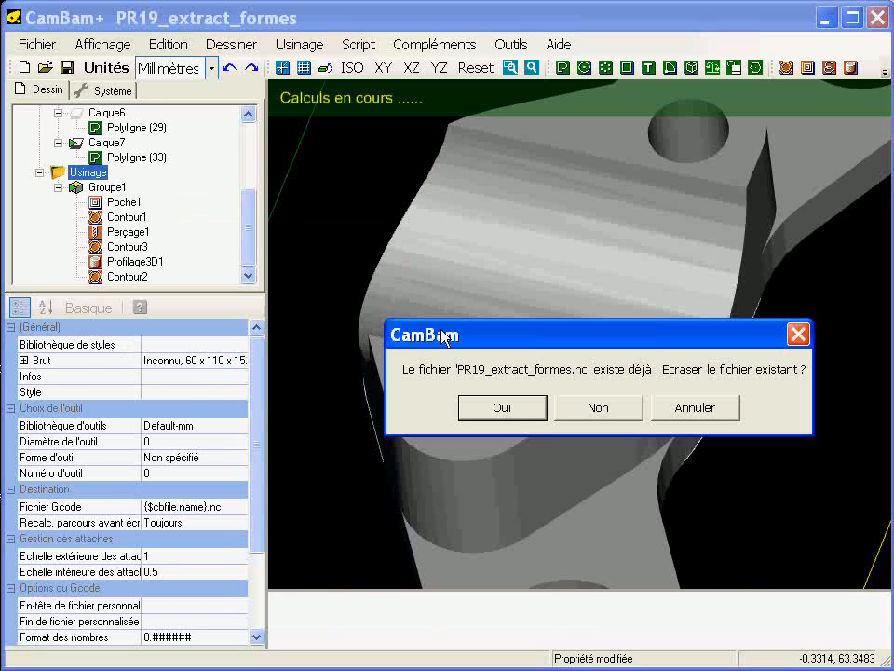
click(503, 408)
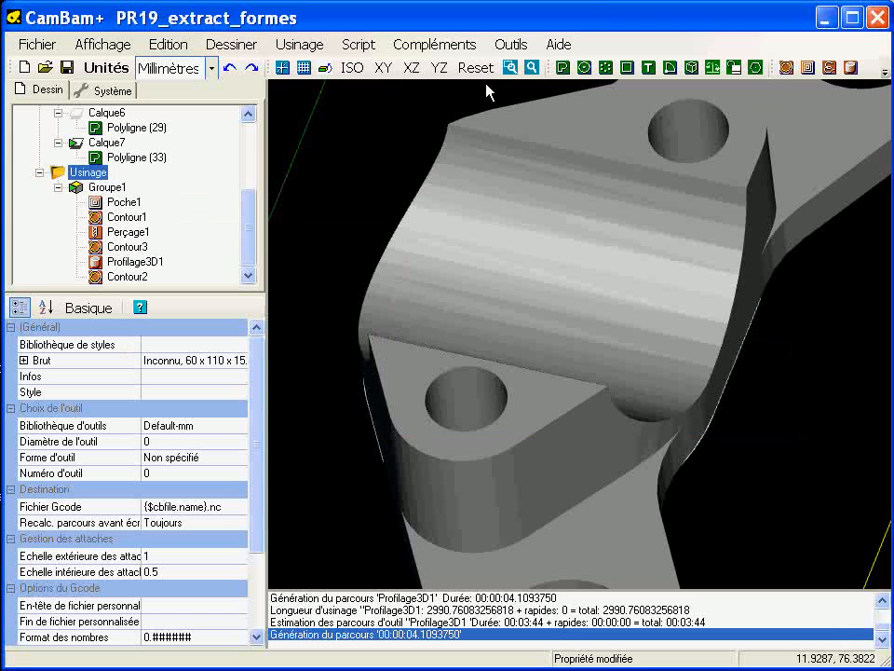
Step: Open the G-code in CutViewer and run the machining simulation in top view
click(511, 45)
click(495, 291)
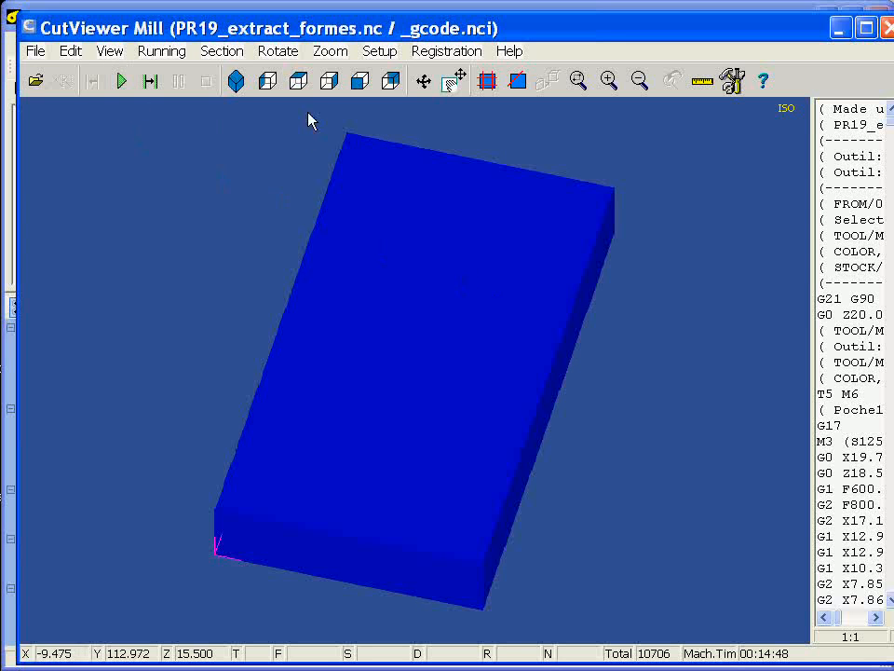
click(298, 82)
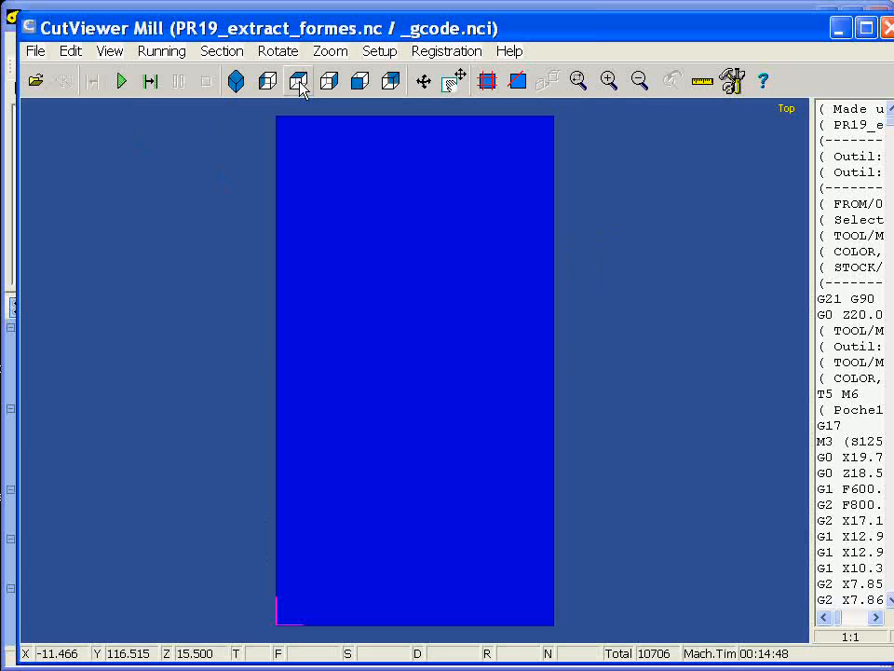
click(122, 82)
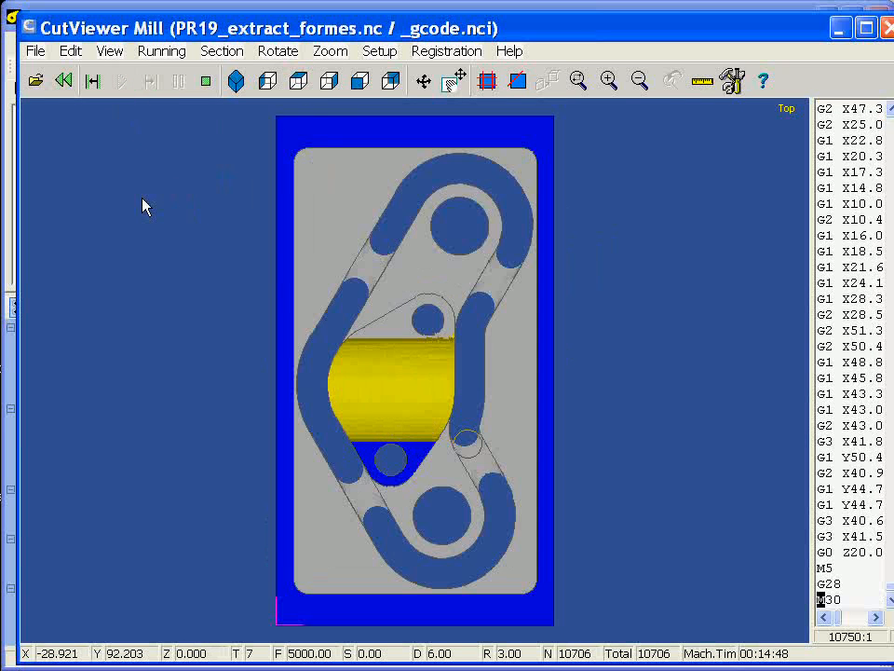
Step: Examine the surface finish and edges of the simulated recess in isometric and rotated close-up views, and close CutViewer
click(237, 82)
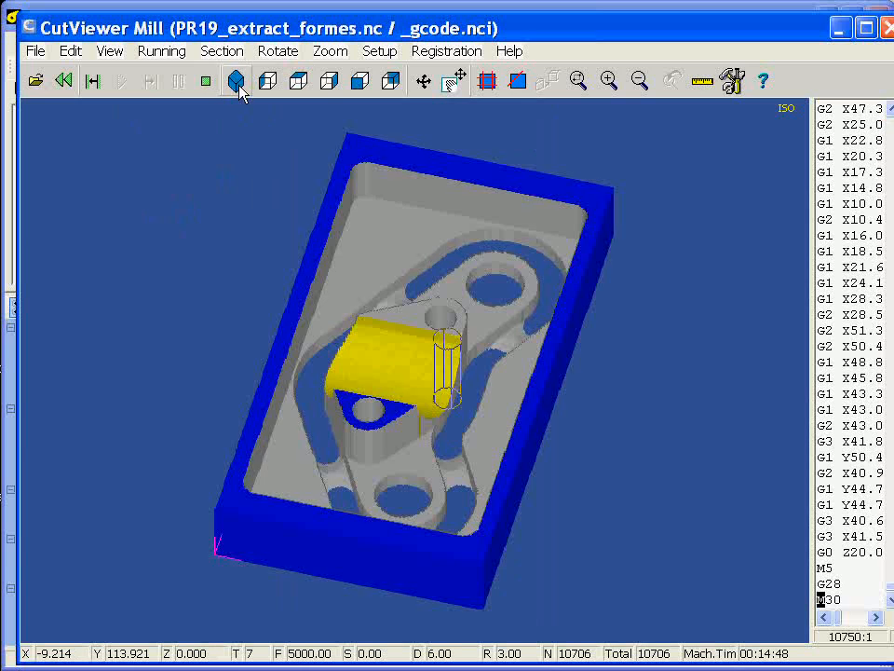
drag(253, 274, 540, 485)
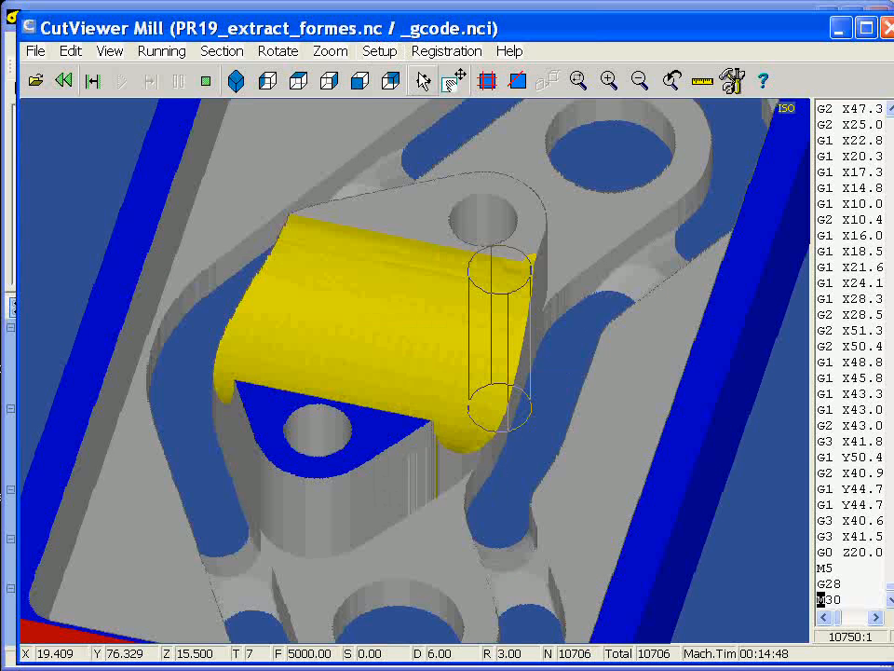
drag(429, 482, 520, 358)
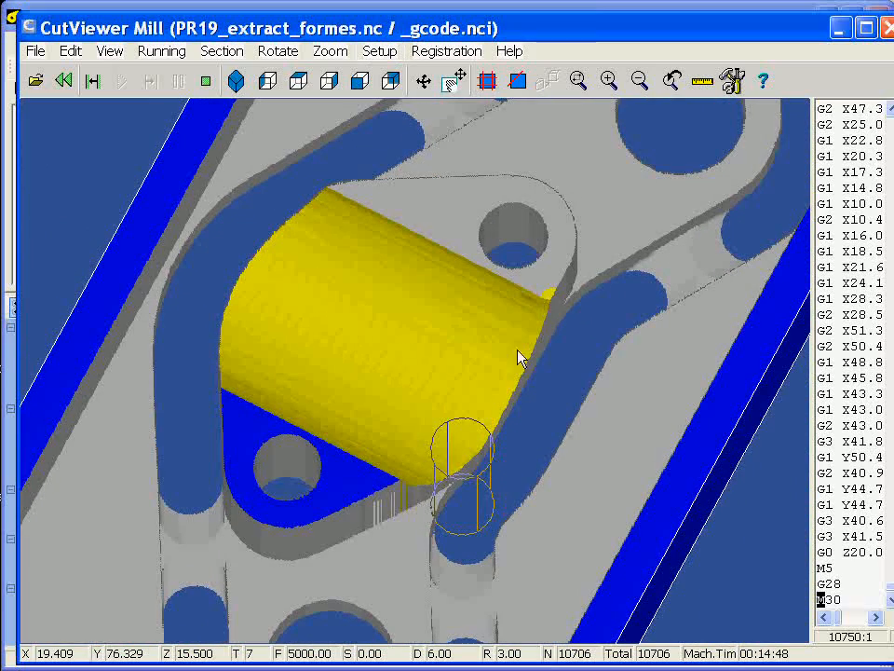
drag(536, 286, 542, 359)
drag(419, 459, 441, 412)
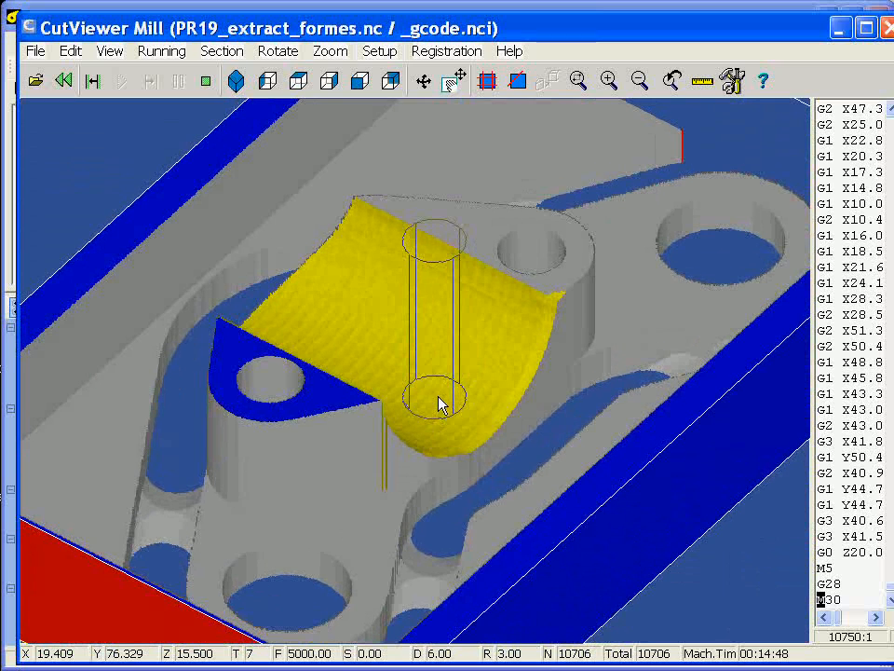
click(888, 28)
Step: Reset the Forme d'outil, Diamètre de l'outil and Numéro d'outil of Profilage3D1 to Par défaut
click(149, 264)
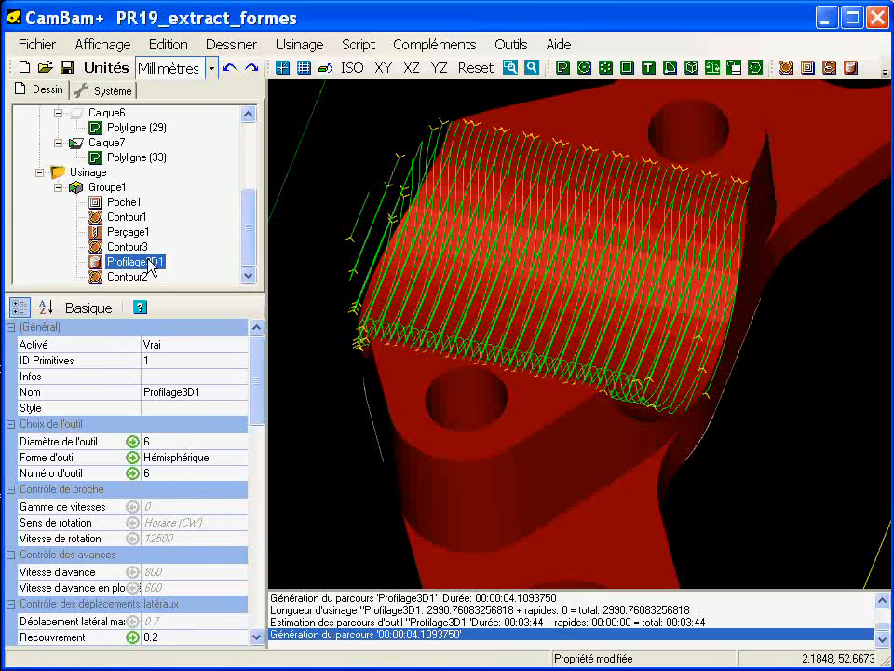
click(204, 458)
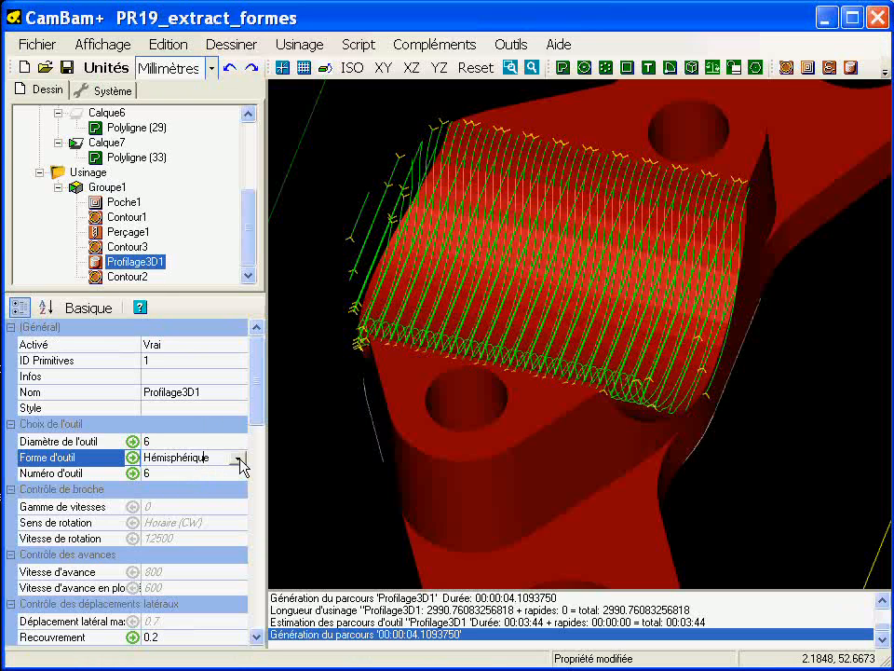
click(240, 457)
click(240, 457)
click(133, 459)
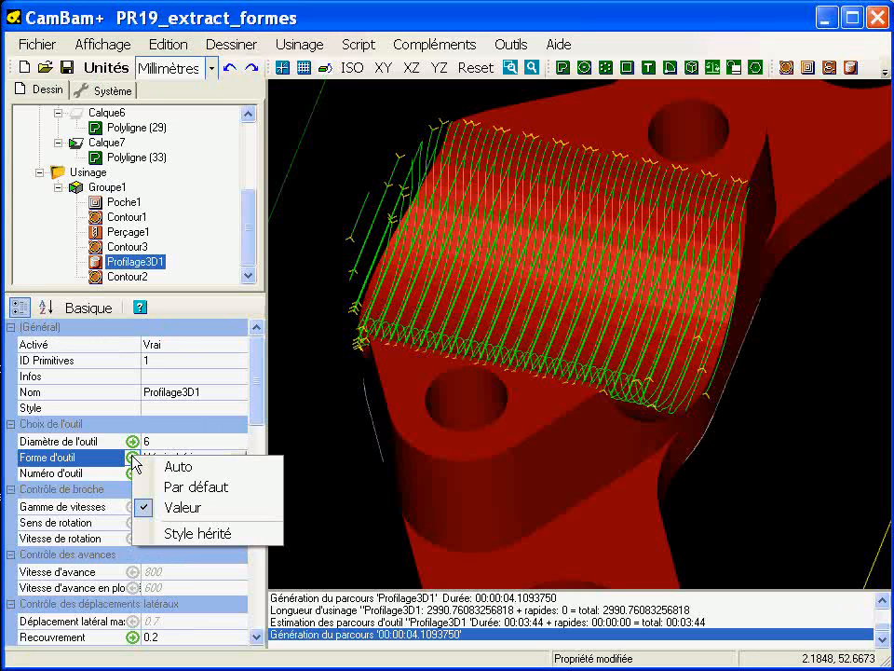
click(168, 482)
click(133, 442)
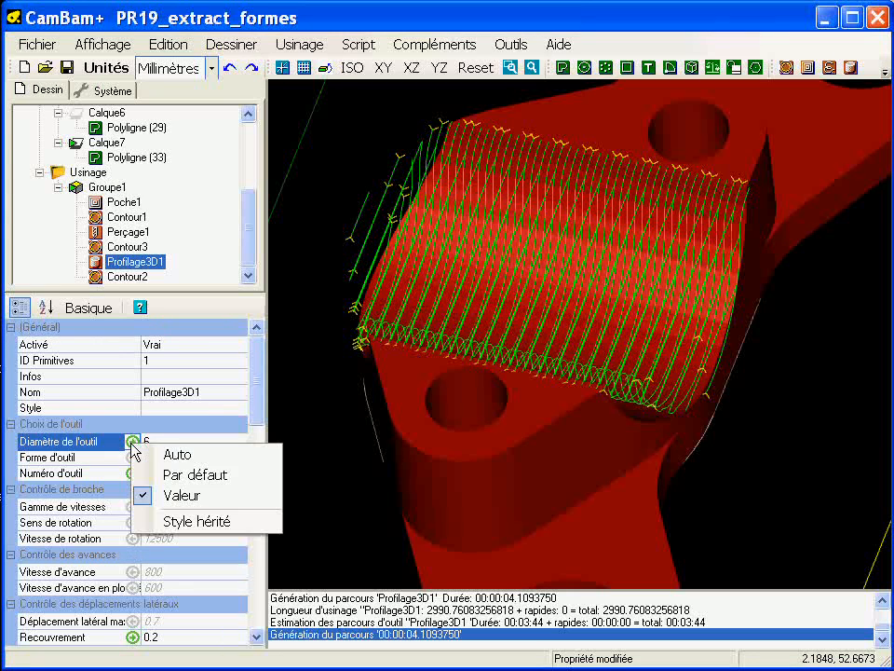
click(171, 474)
click(135, 473)
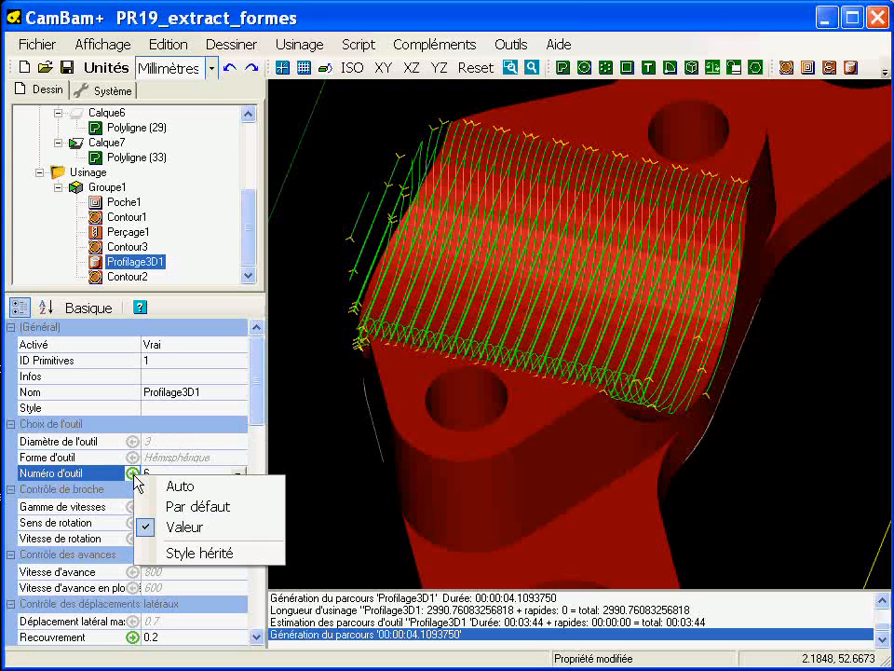
click(198, 508)
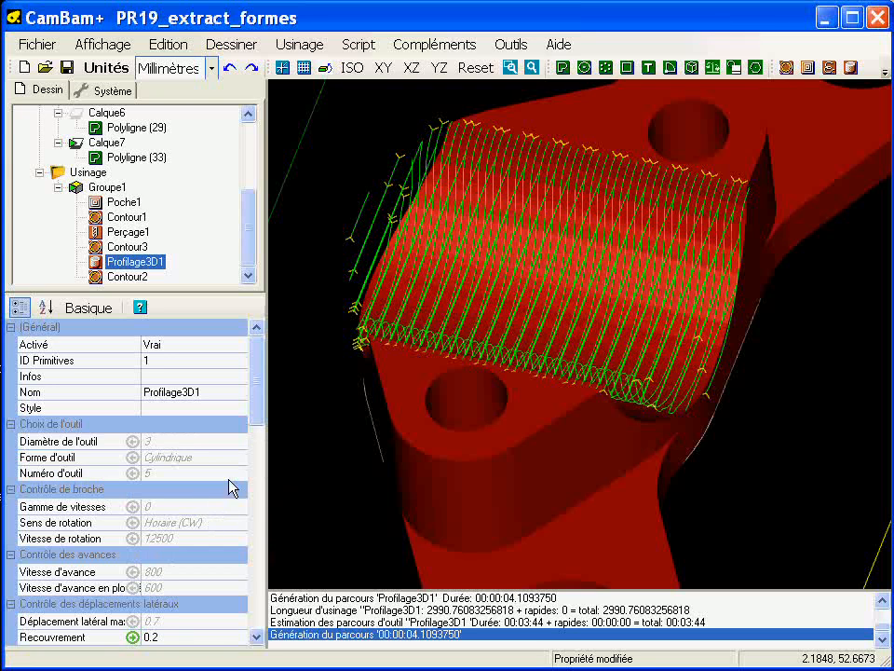
Step: Assign library tool 11, the 6.0 mm hemispherical cutter, to Profilage3D1
click(235, 473)
click(237, 474)
scroll(240, 536, down, 1)
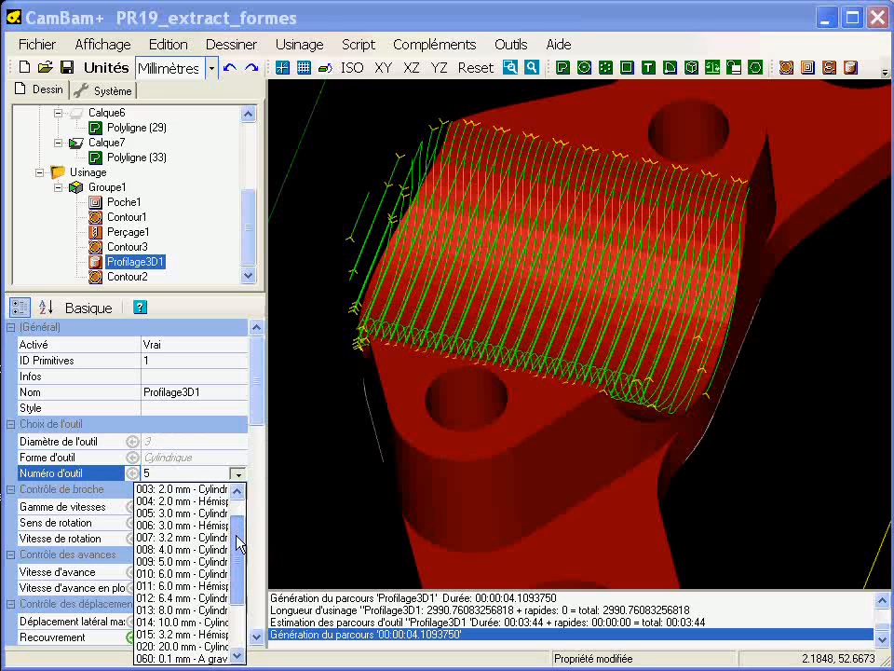
click(177, 586)
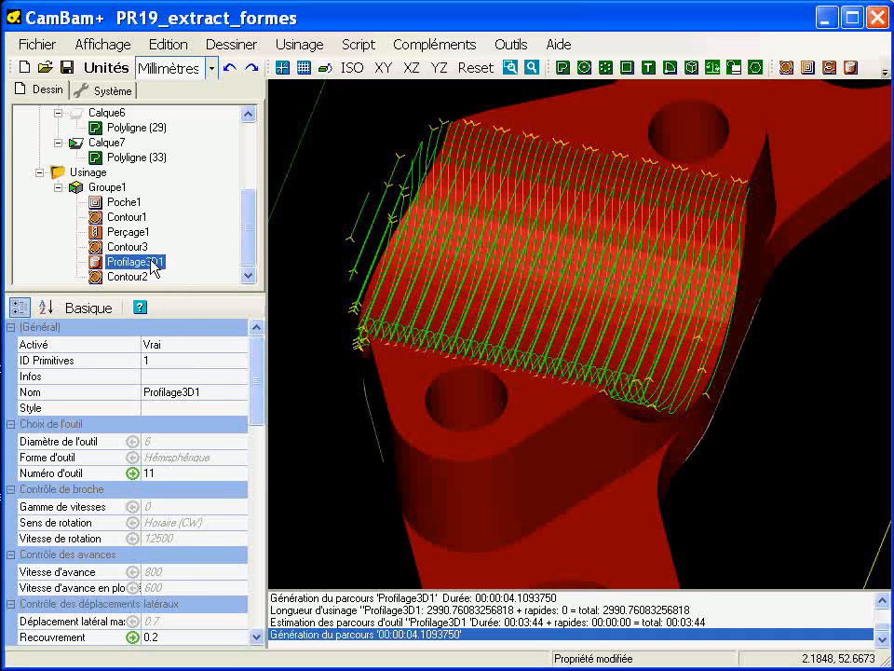
Step: Recreate the machining's G-code file with the new tool, overwriting the existing file
click(84, 172)
right_click(84, 172)
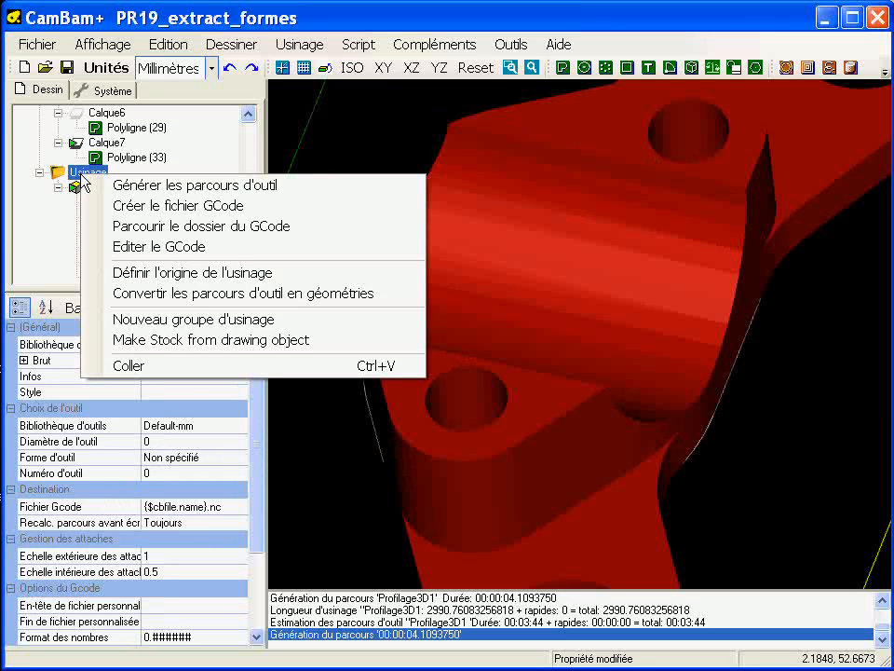
click(126, 206)
click(504, 408)
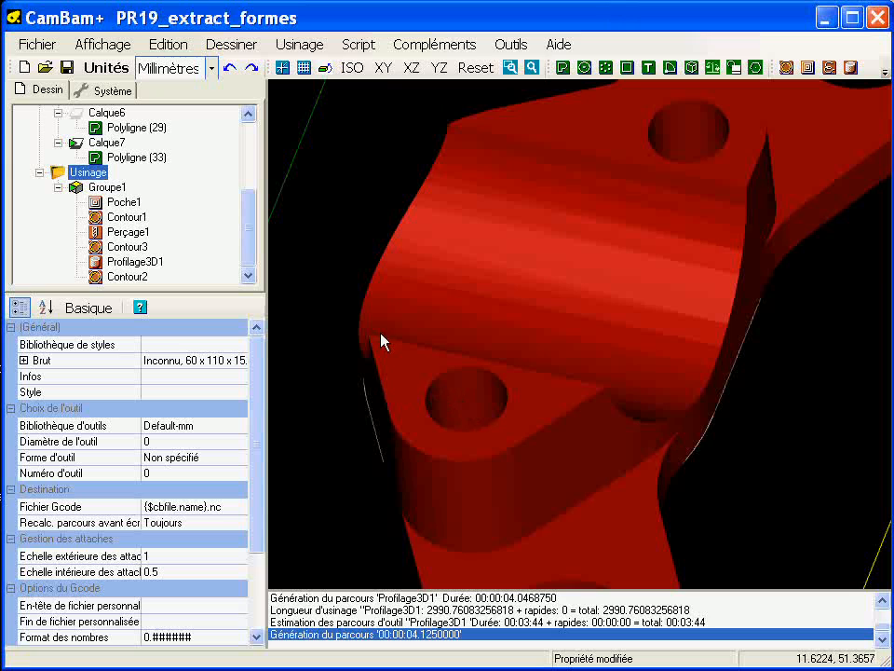
Step: Open the updated G-code in CutViewer and simulate the machining from above
click(453, 44)
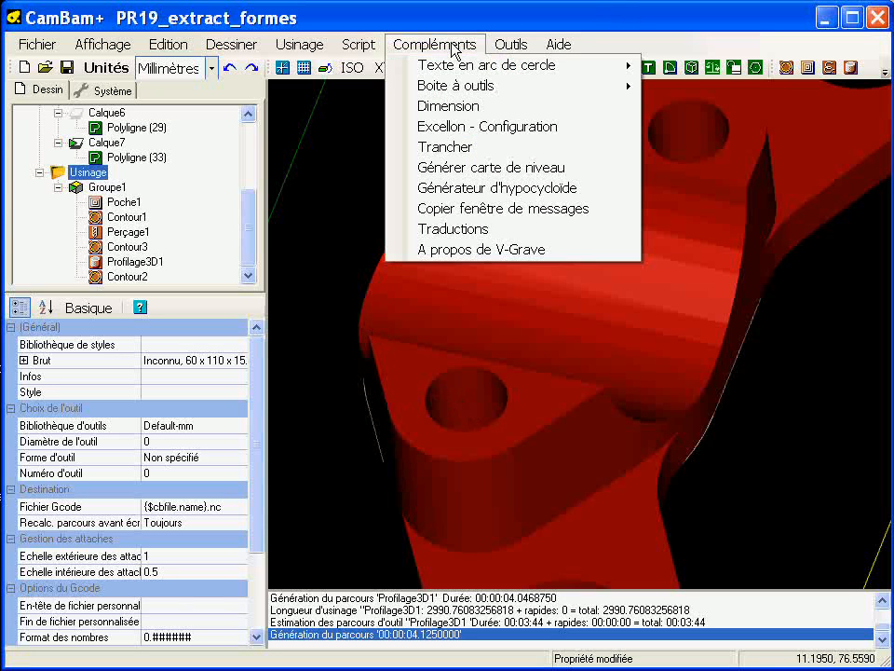
mouse_move(511, 45)
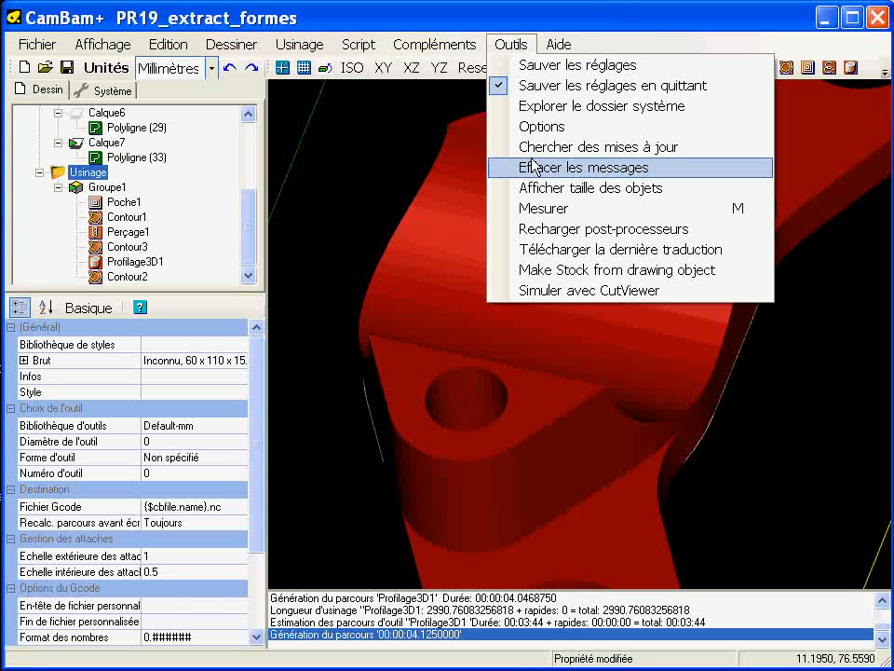
click(545, 291)
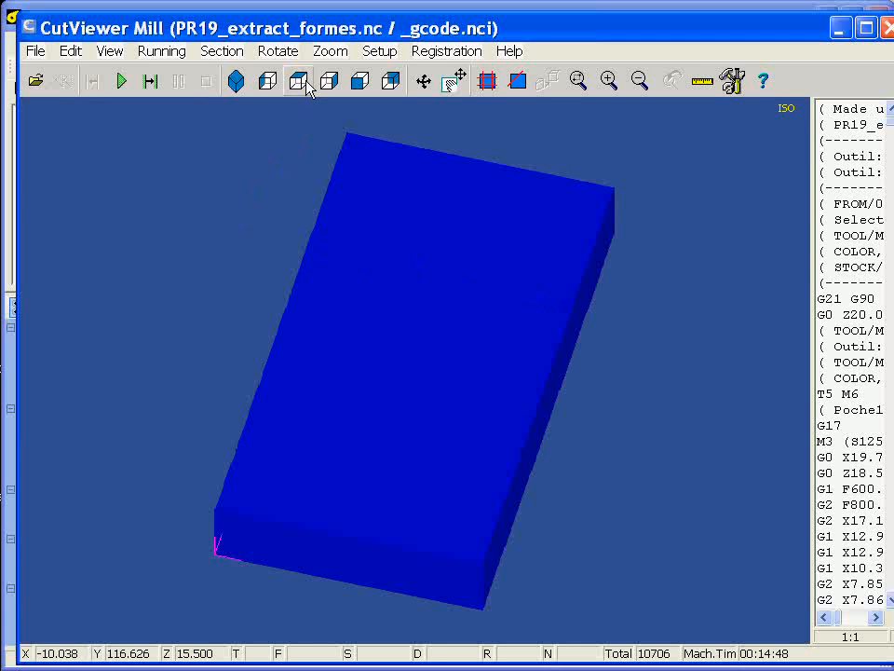
click(122, 82)
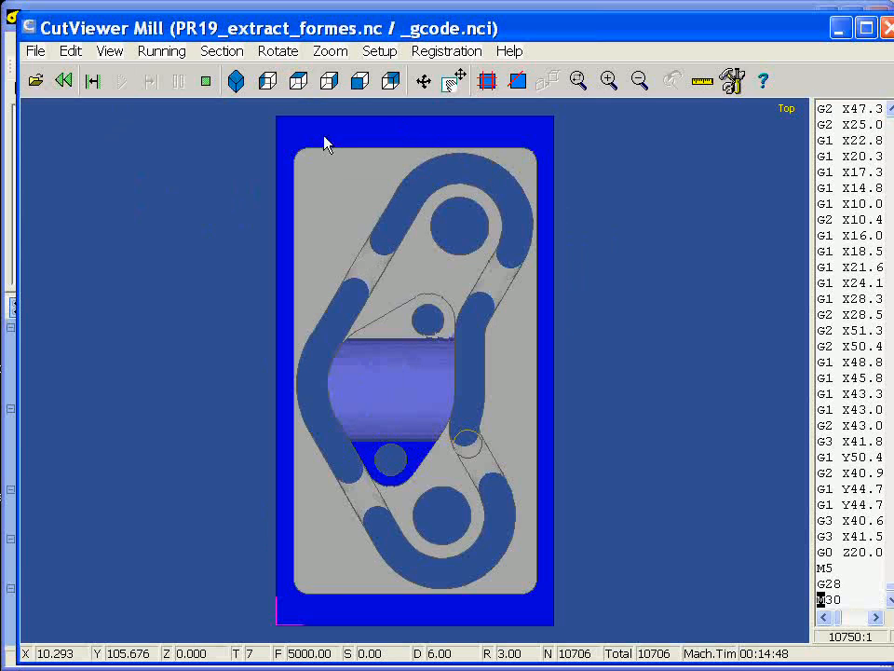
Step: Examine the recess cut with the new tool, zoomed in from isometric and rotated angles
click(236, 82)
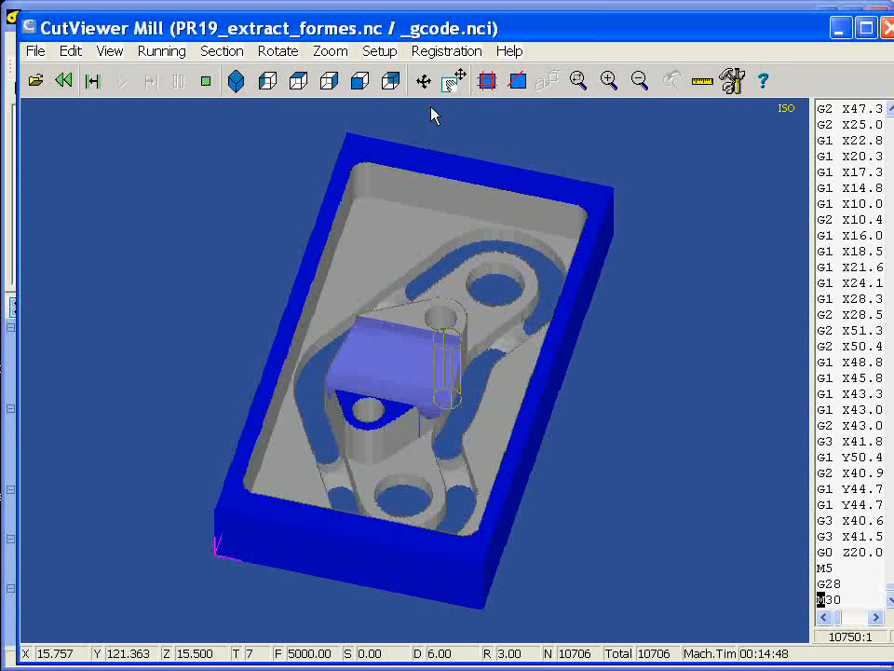
drag(219, 250, 626, 506)
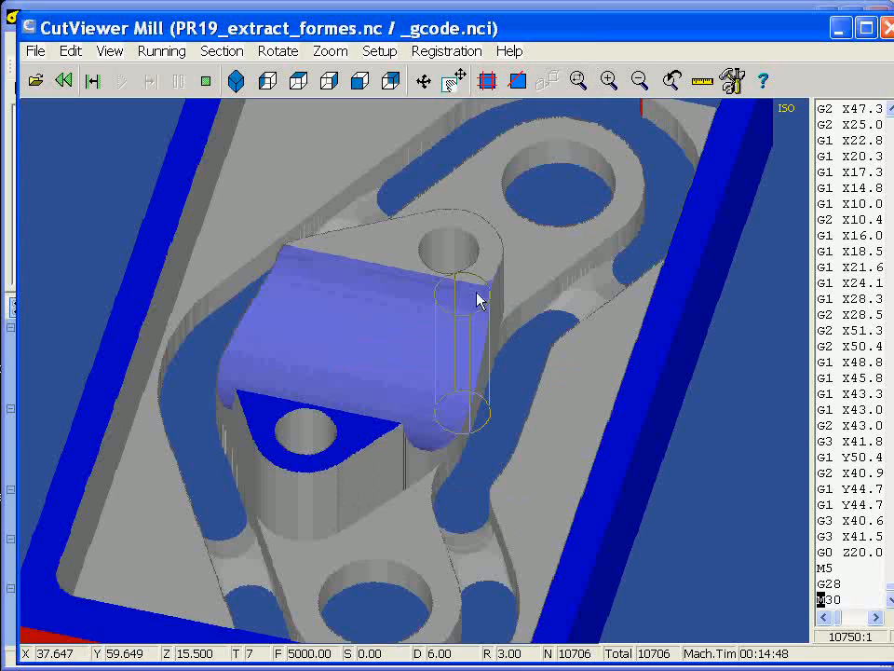
click(427, 84)
mouse_move(464, 458)
mouse_down()
mouse_move(446, 453)
mouse_move(434, 473)
mouse_move(461, 447)
mouse_up()
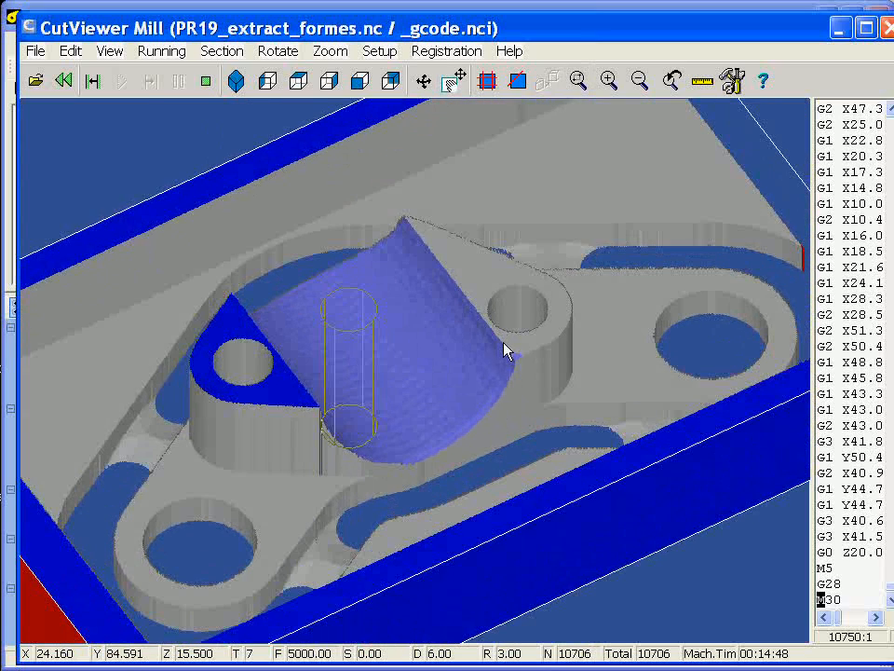
drag(475, 393, 509, 394)
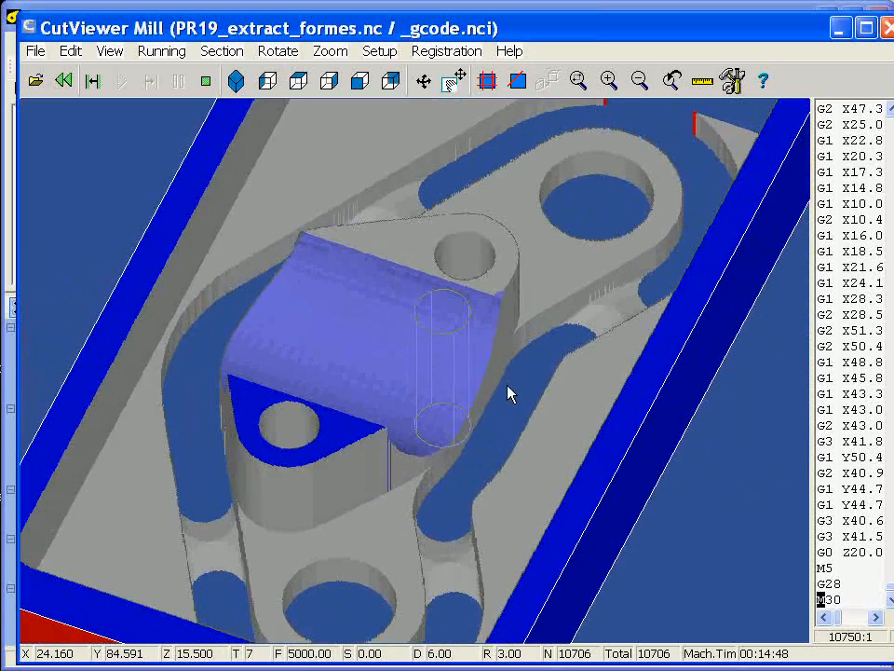
Step: Switch back to CamBam and duplicate the Profilage3D1 operation, placing the copy directly after the original and before Contour2
click(886, 28)
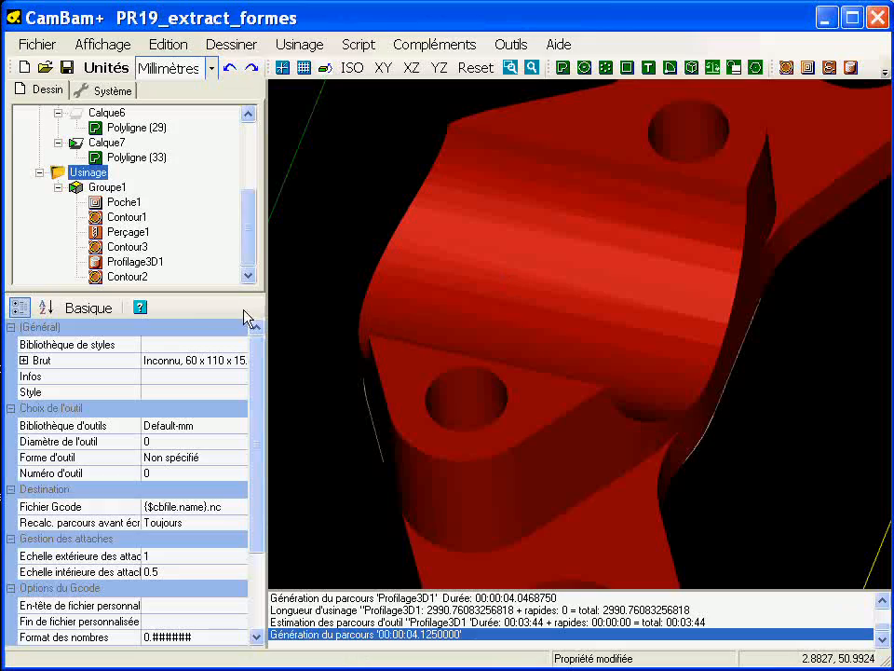
click(136, 262)
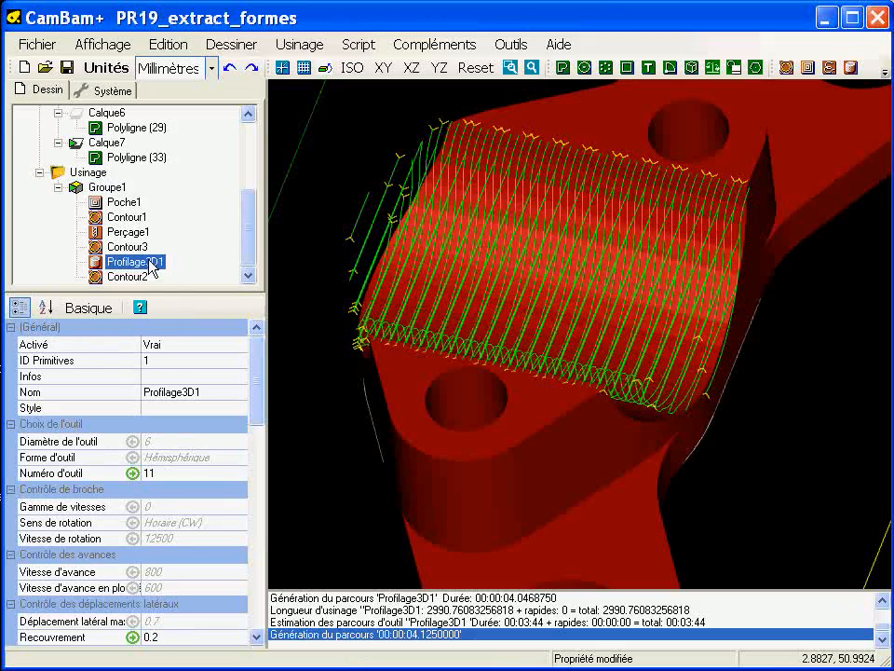
drag(435, 363, 415, 353)
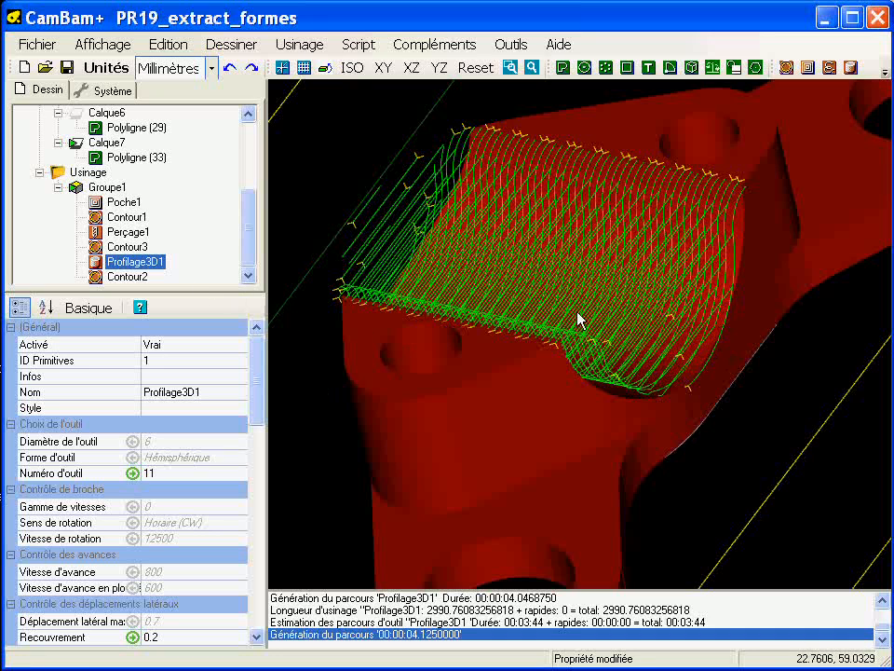
right_click(164, 264)
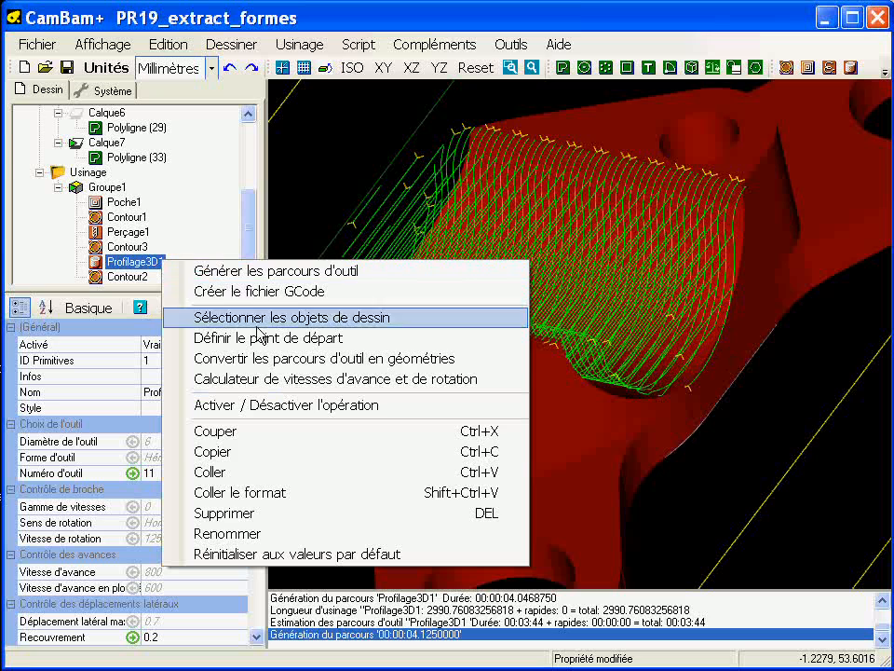
click(274, 457)
right_click(155, 267)
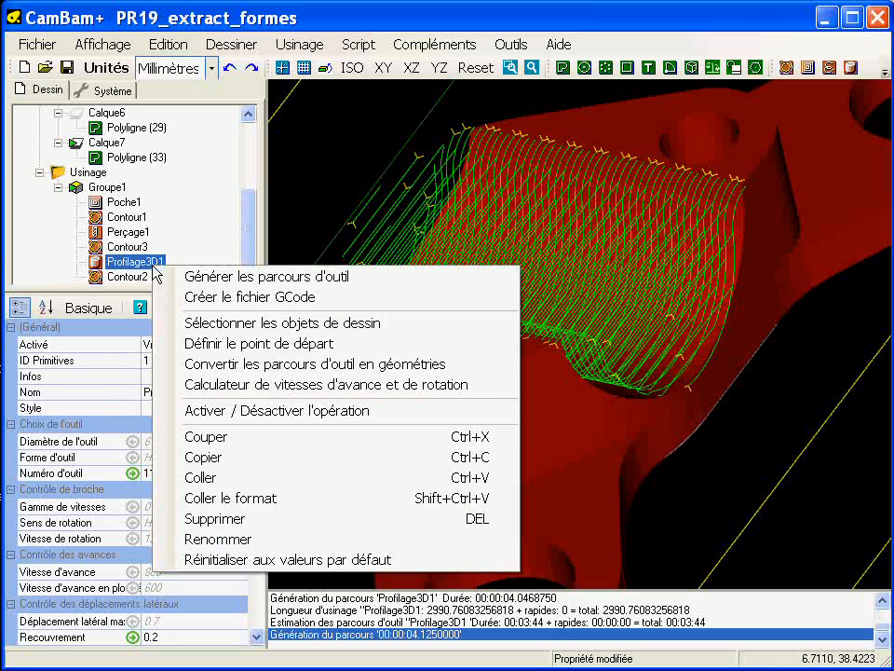
click(274, 477)
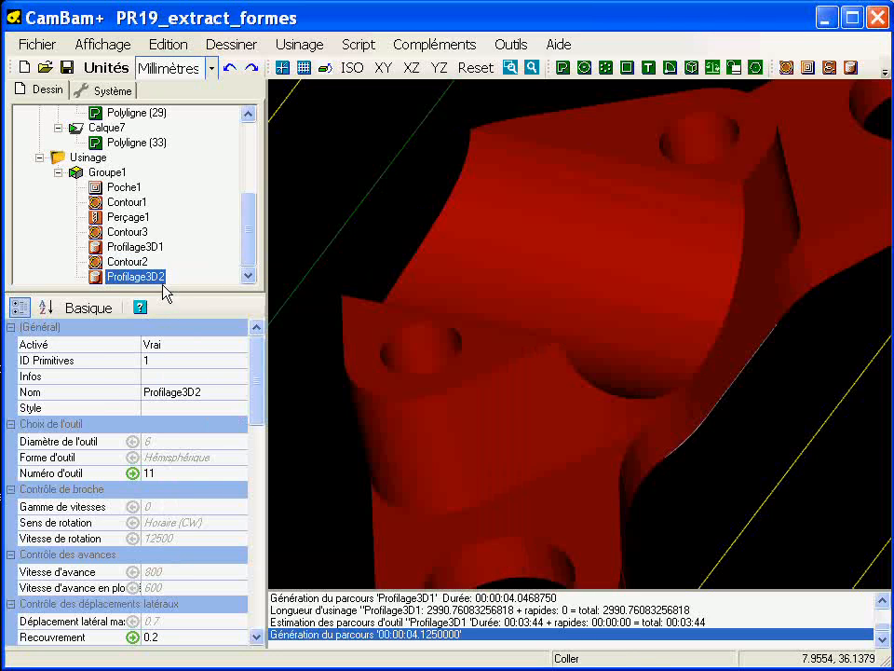
drag(159, 279, 157, 267)
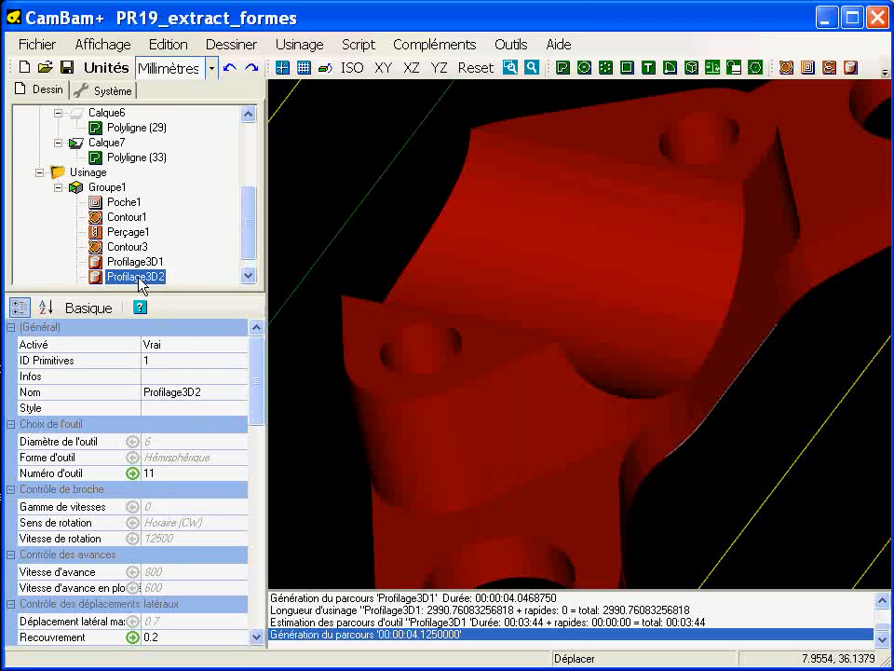
Step: Set Profilage3D1's Surépaisseur (stock allowance) to 0.2 and regenerate its toolpath
click(135, 262)
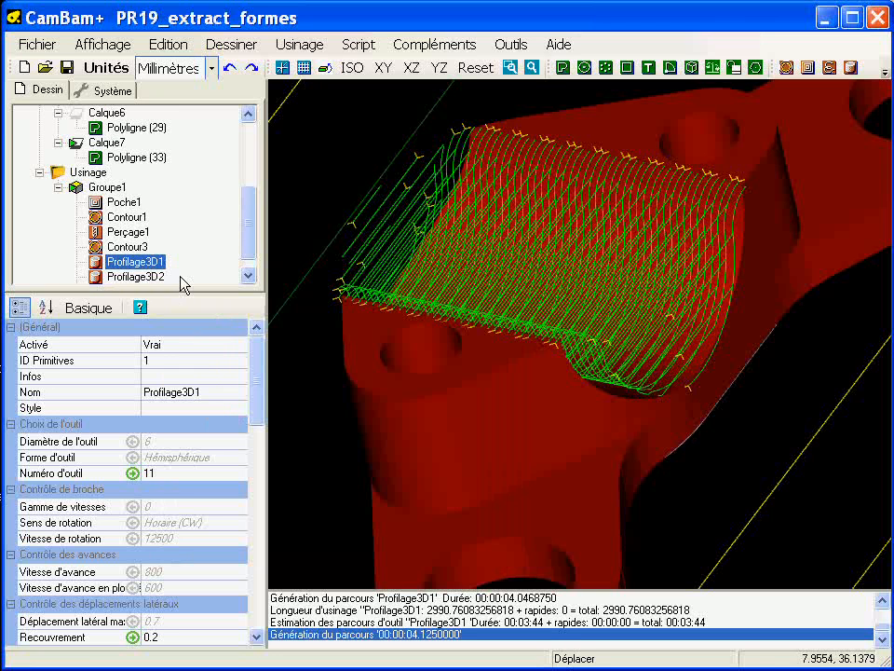
drag(258, 370, 260, 438)
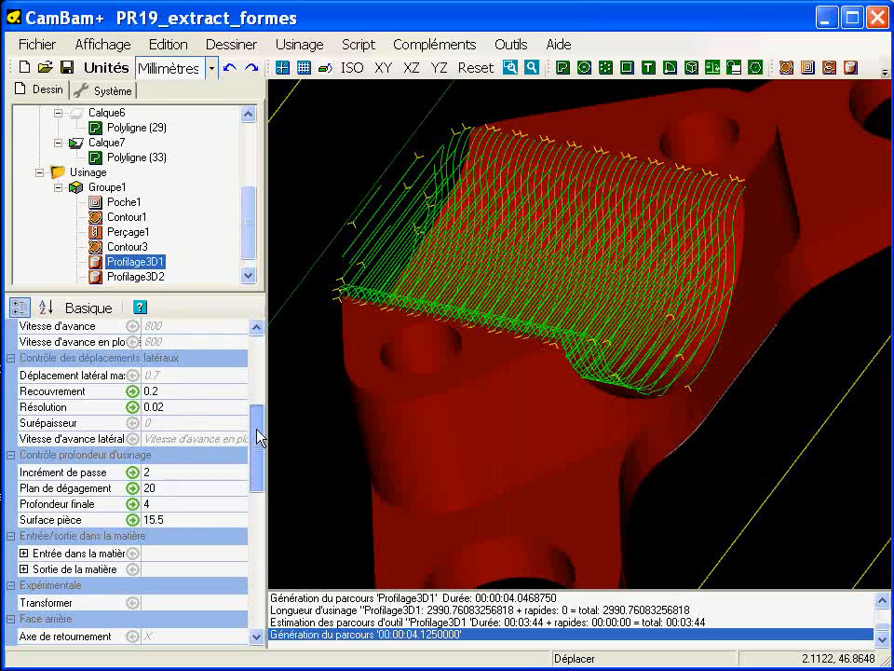
click(173, 424)
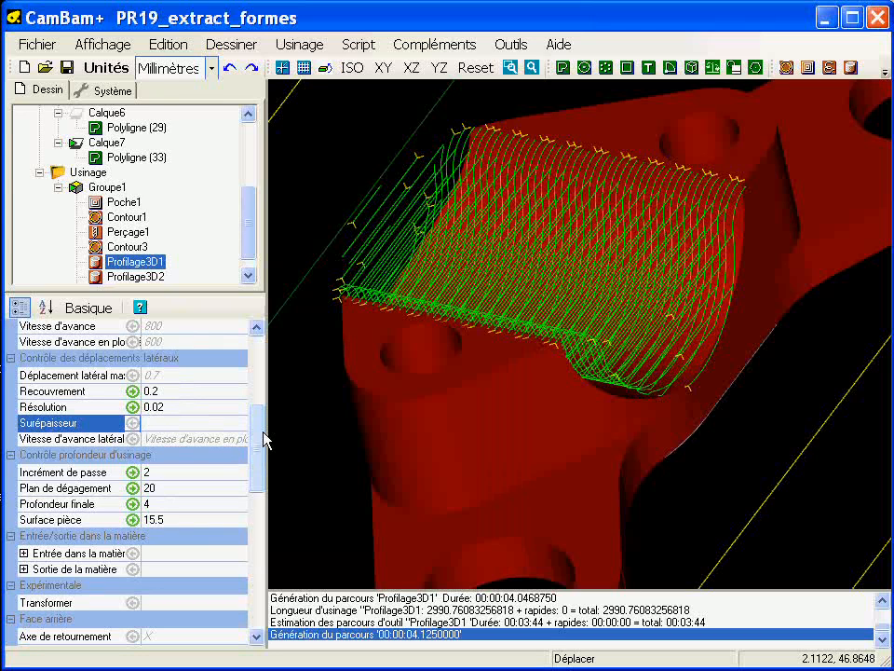
text(.2)
key(Return)
right_click(158, 262)
click(201, 269)
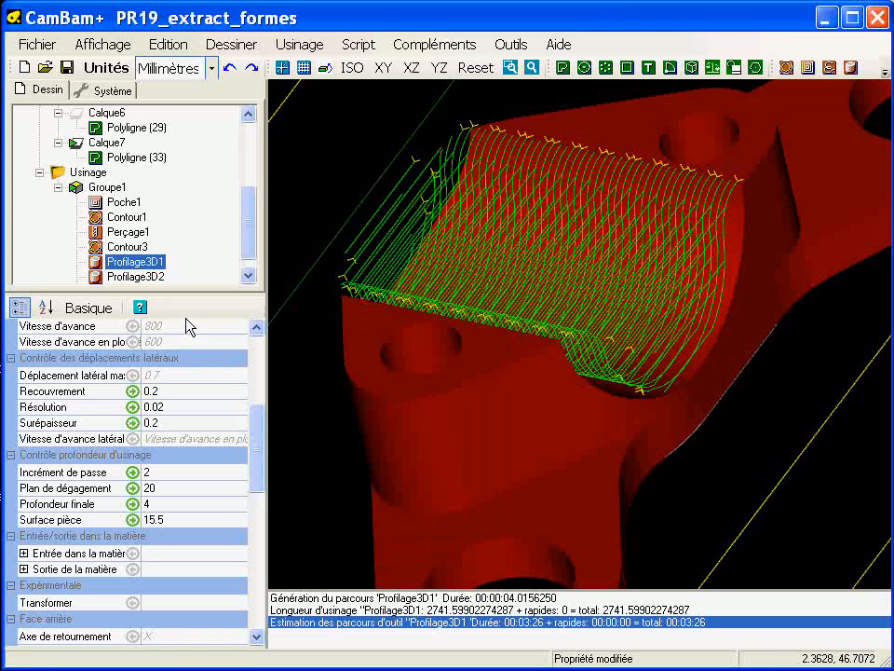
Step: Set Profilage3D2's Résolution to 0.01, Recouvrement to 0.1 and Incrément de passe to 0
click(137, 276)
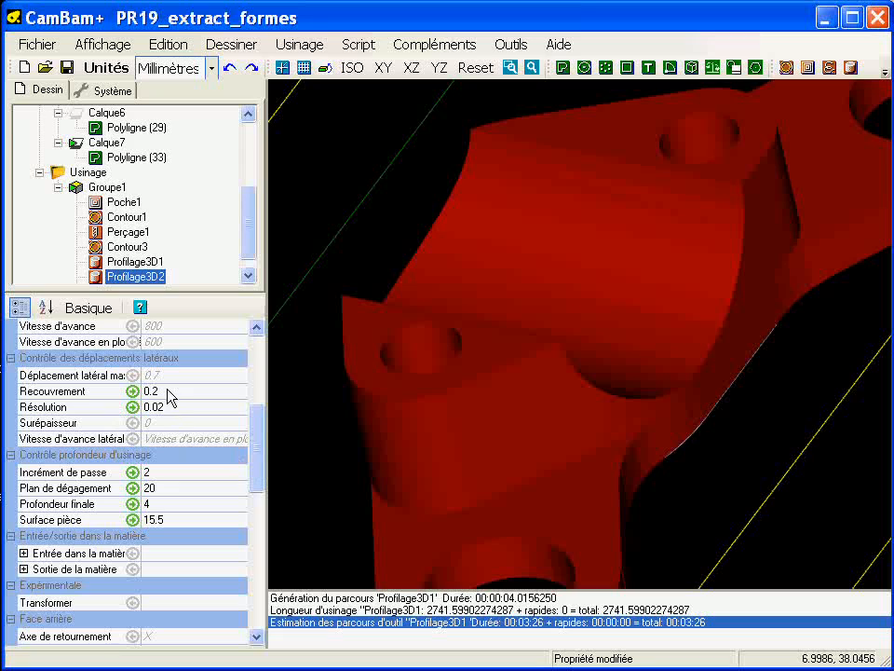
click(185, 409)
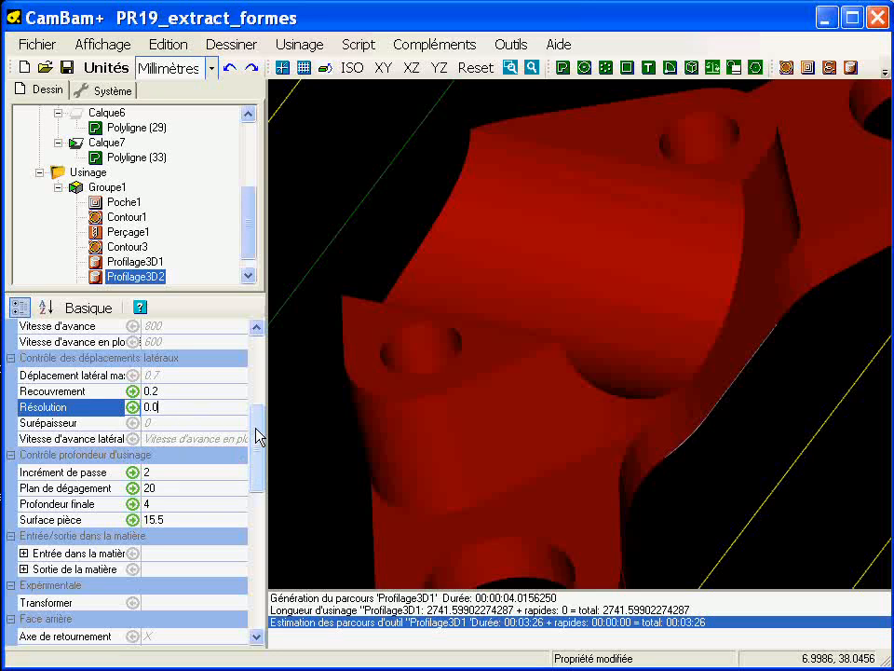
click(189, 394)
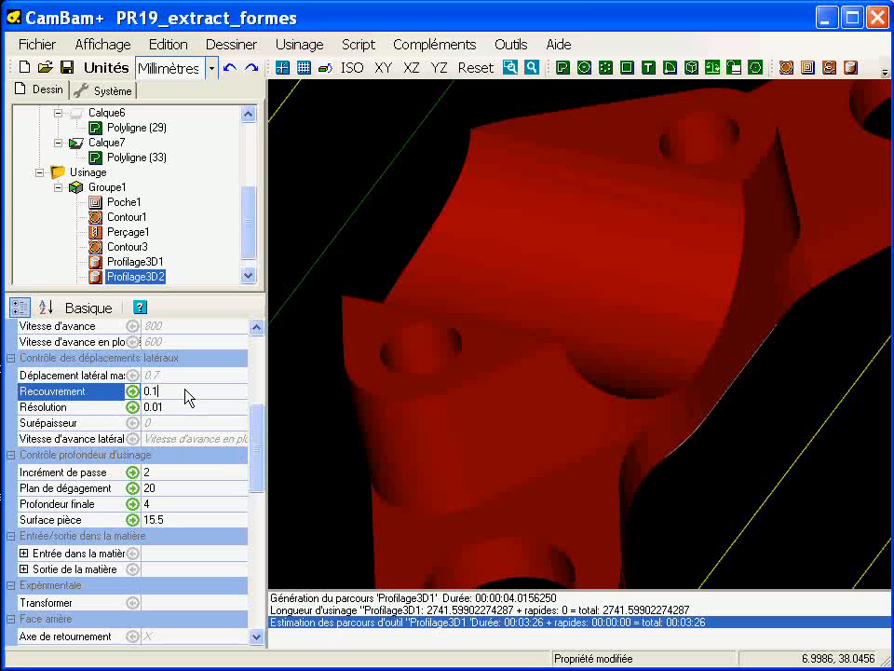
mouse_move(258, 447)
mouse_down()
mouse_move(259, 384)
mouse_move(260, 434)
mouse_up()
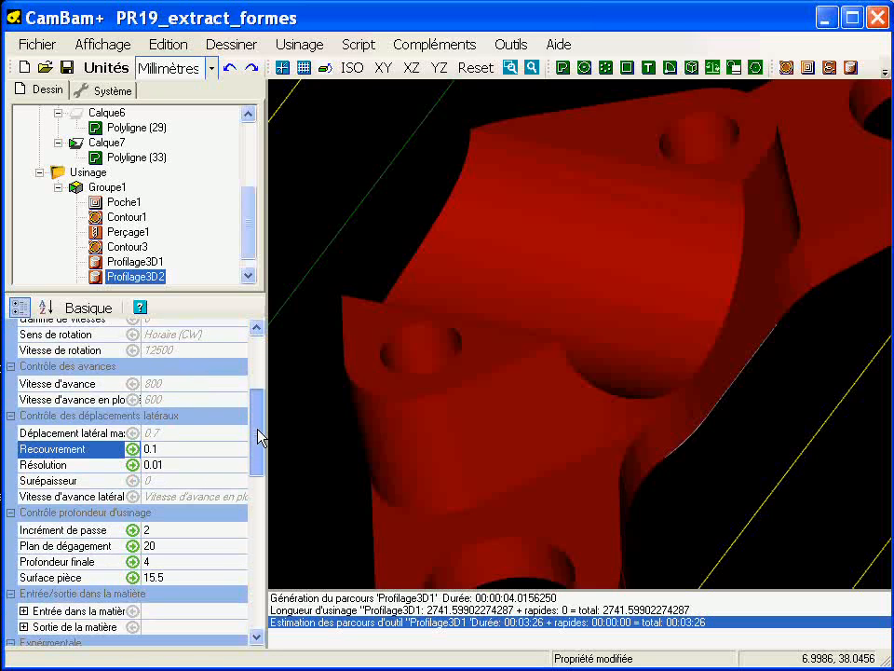
click(171, 529)
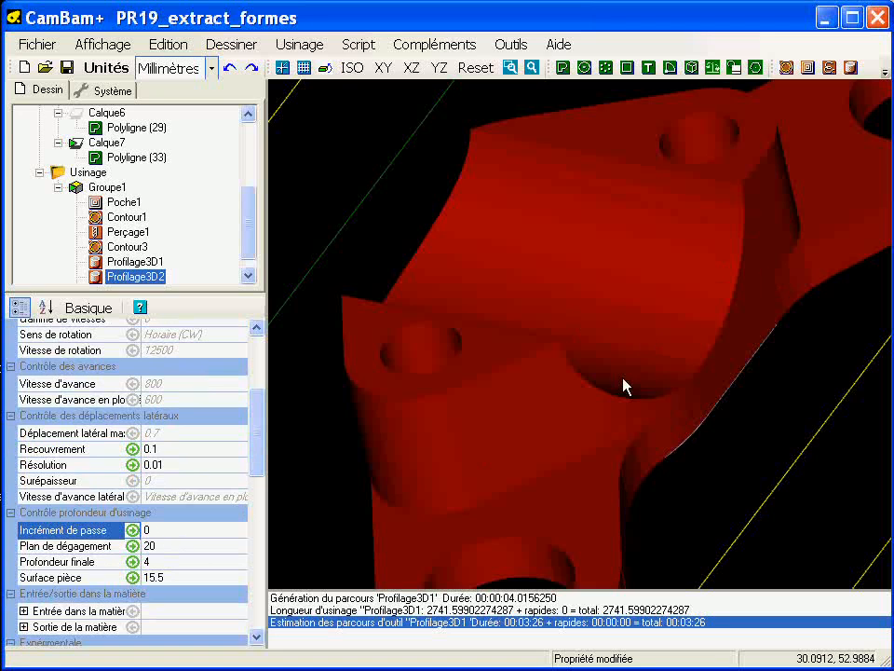
Step: Switch Profilage3D2's Ebauche / finition option to Finition
drag(260, 422, 274, 534)
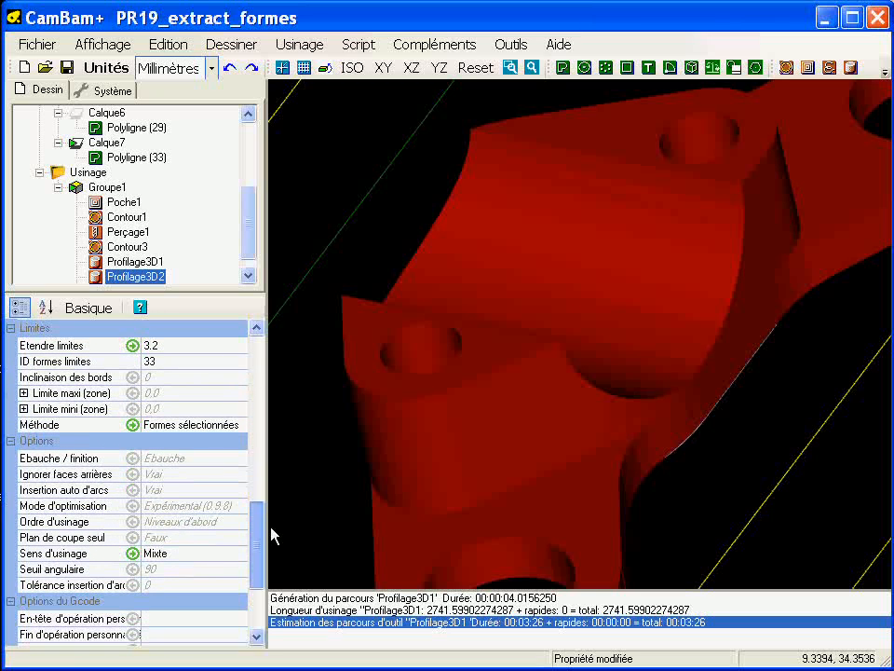
click(237, 466)
click(239, 468)
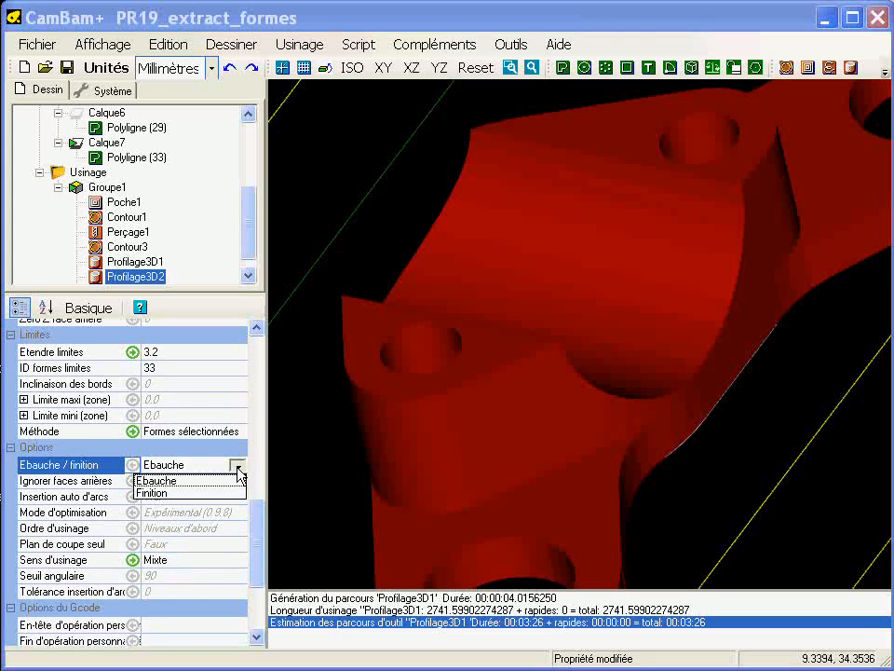
click(187, 494)
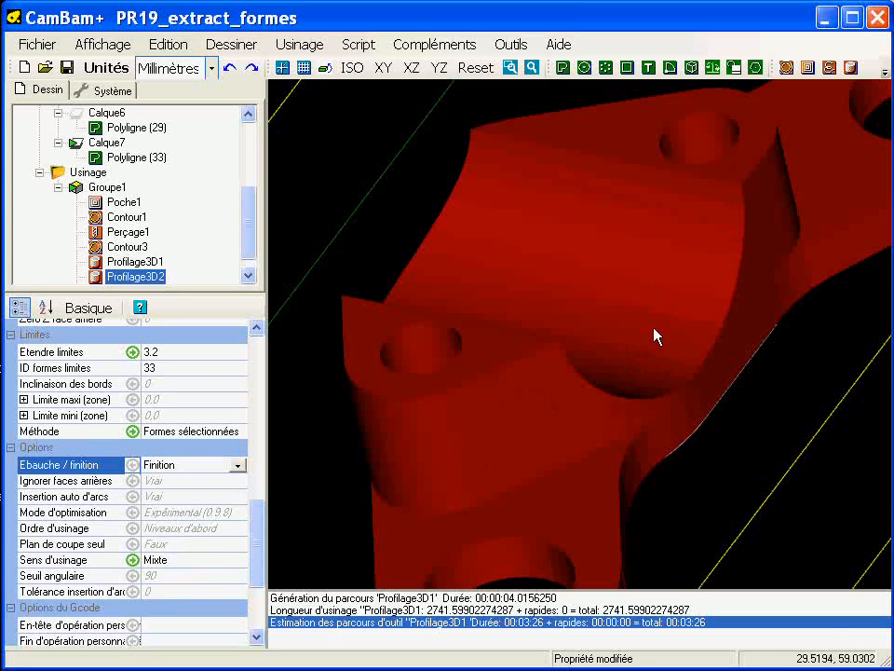
middle_drag(653, 327, 610, 366)
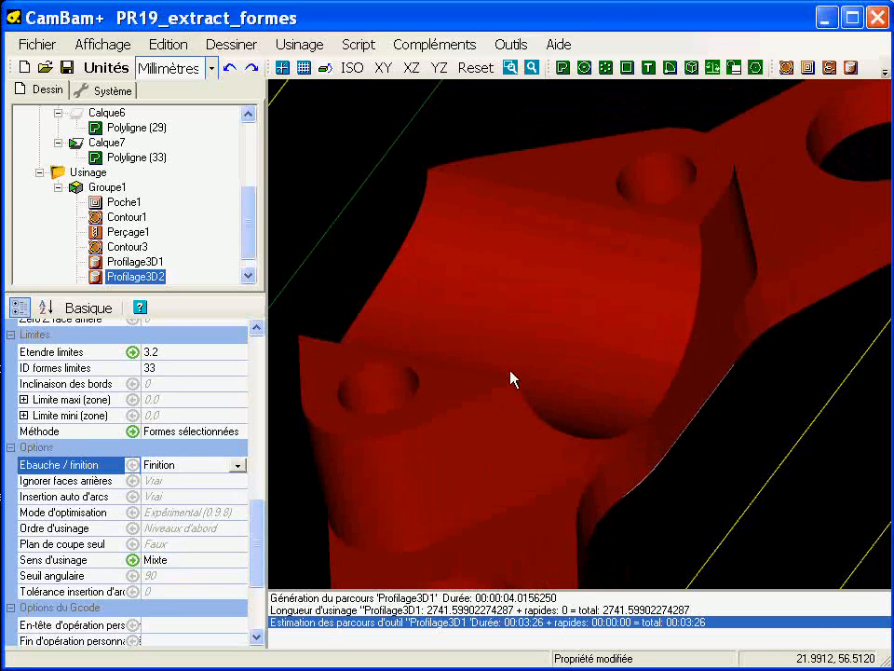
Step: Generate the Profilage3D2 finishing toolpath and compare it with Profilage3D1's roughing toolpath on the recess
right_click(155, 279)
click(191, 285)
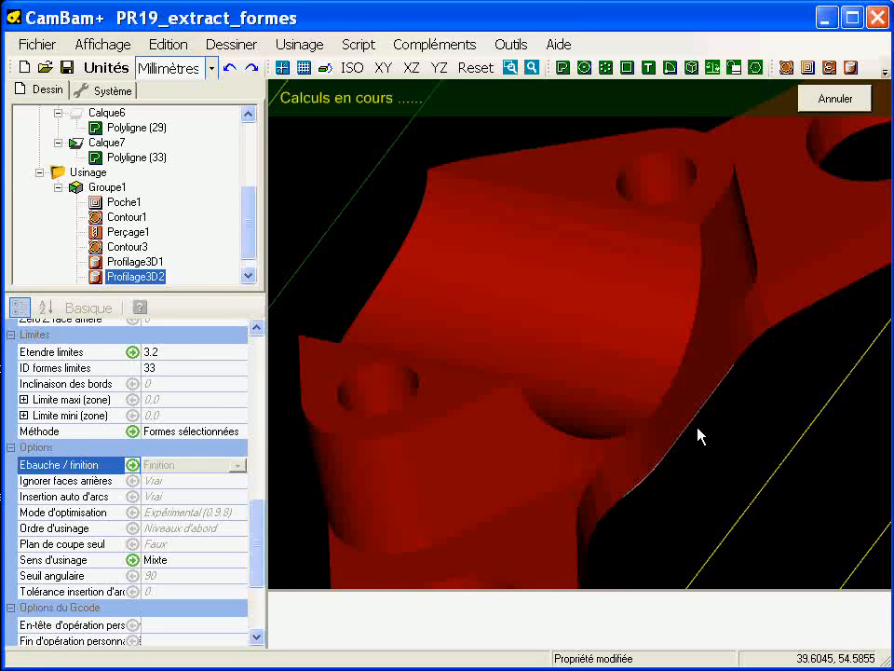
alt+drag(559, 405, 543, 419)
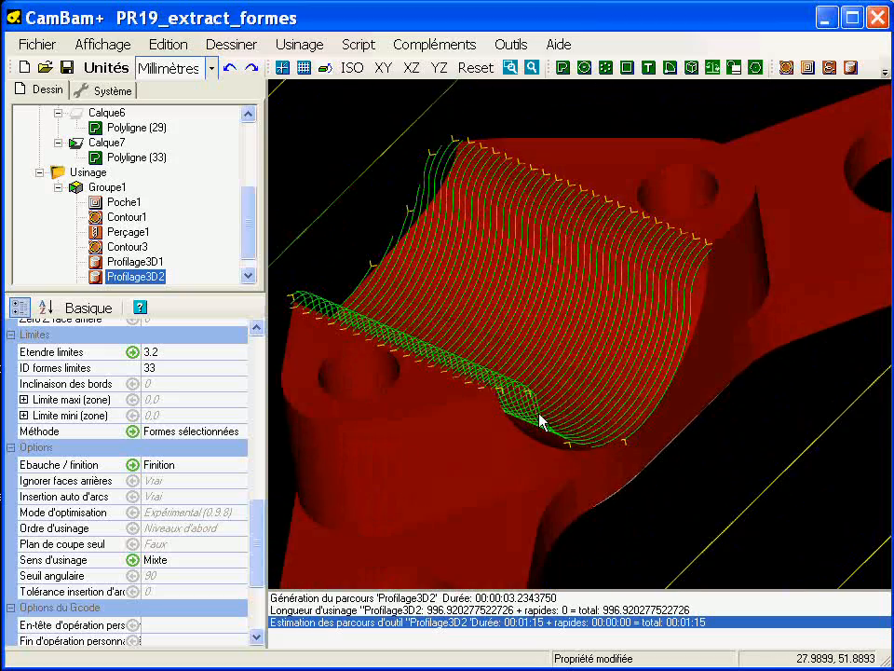
click(135, 262)
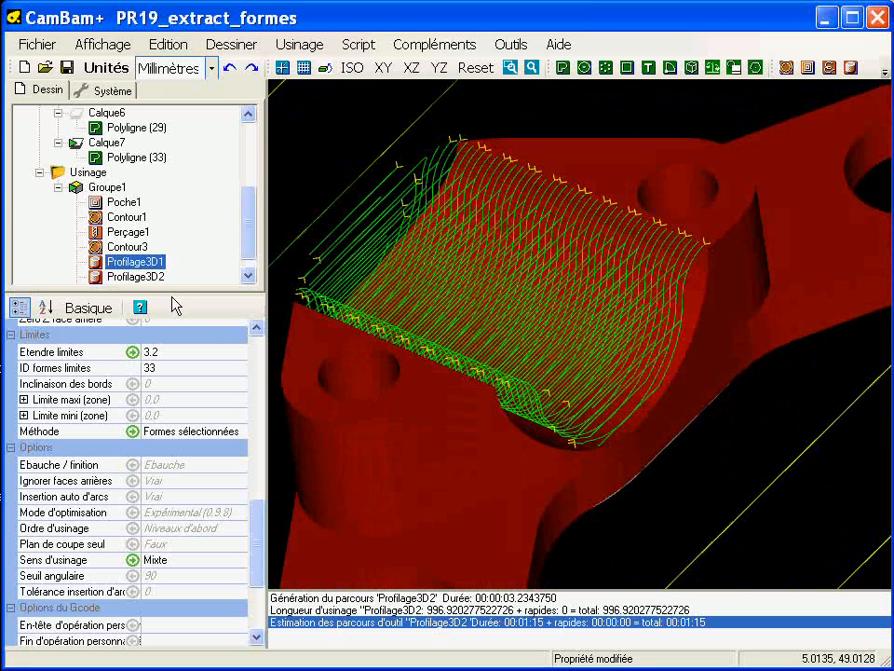
click(145, 277)
scroll(251, 238, down, 1)
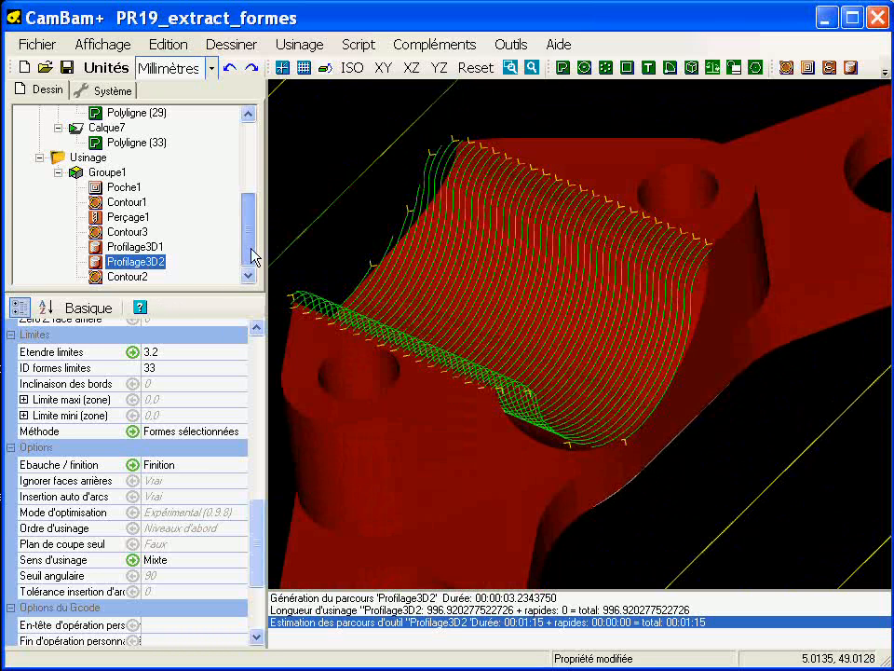
click(385, 203)
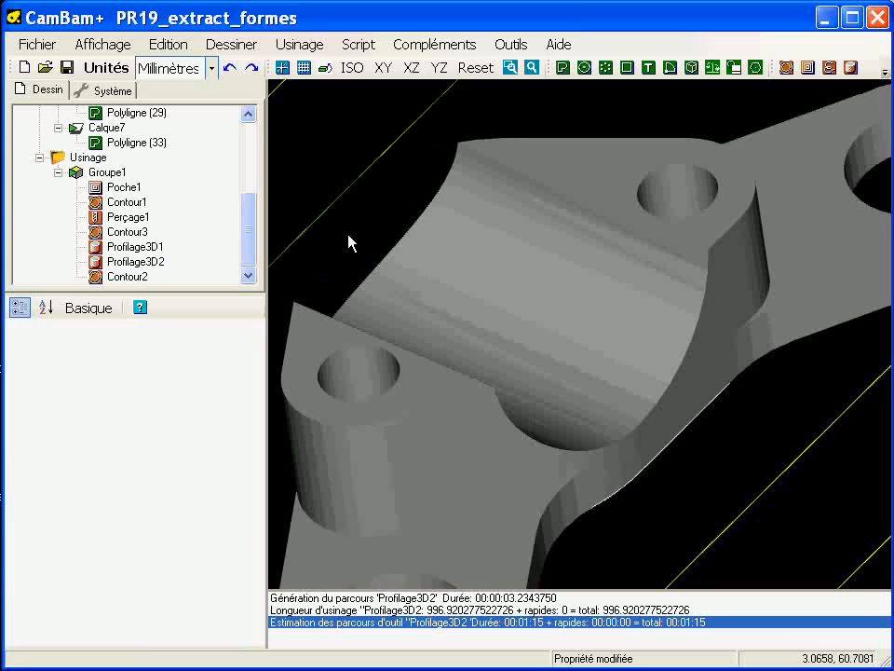
Step: Recreate the machining's G-code file with the roughing and finishing operations, overwriting the existing file
right_click(78, 158)
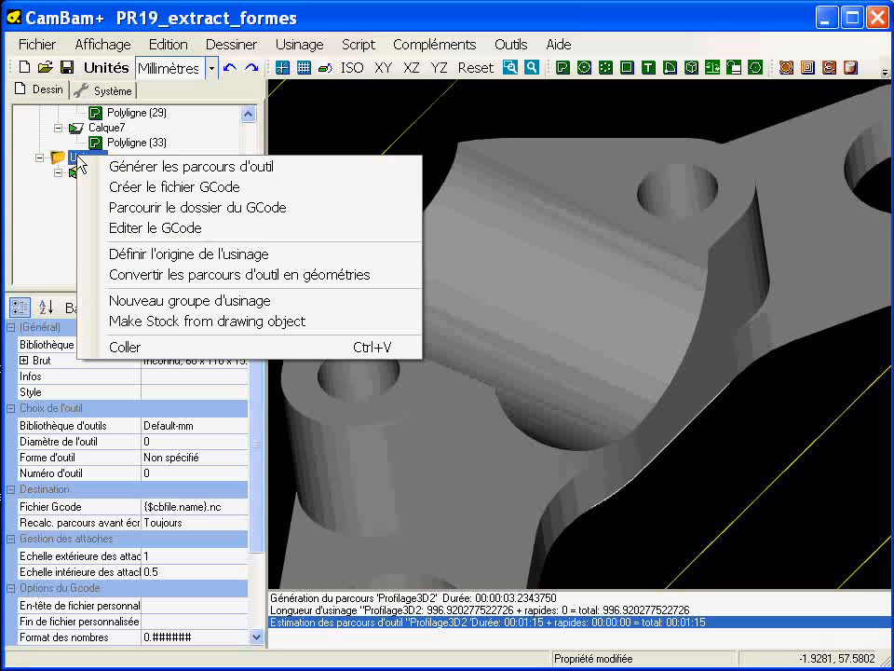
click(150, 187)
click(502, 407)
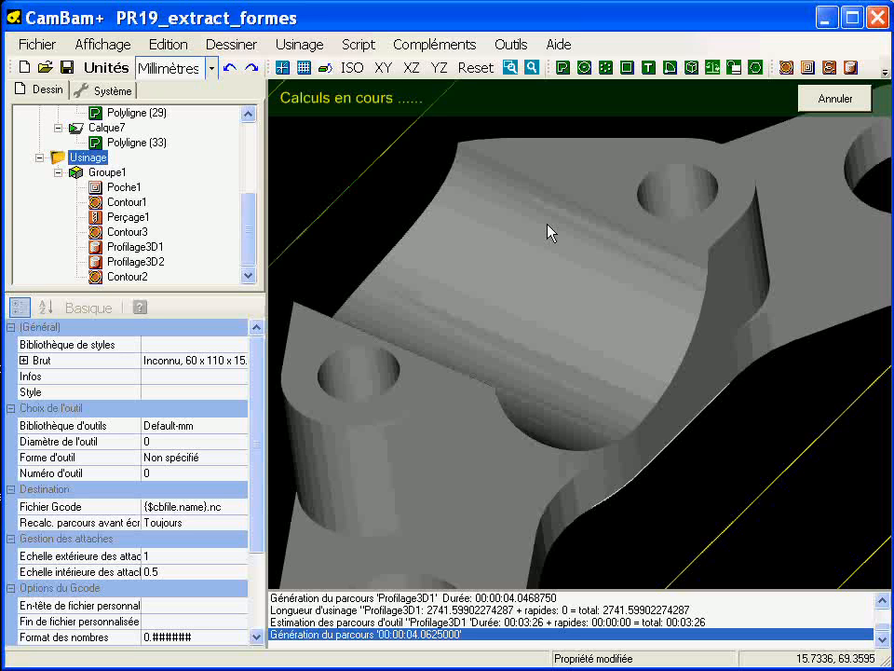
Step: Open the updated G-code in CutViewer and simulate it up to the first roughing passes on the recess
click(506, 48)
click(521, 293)
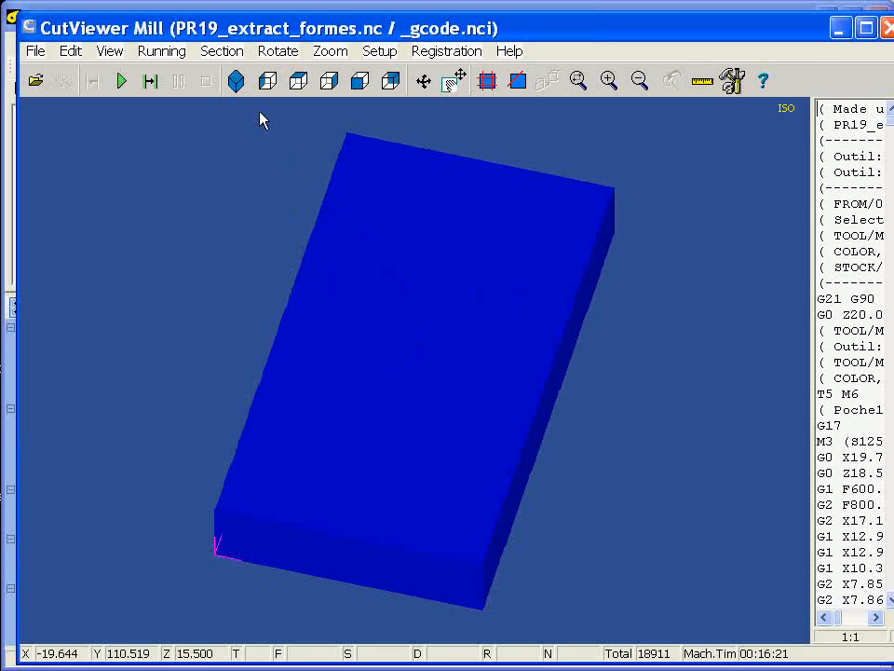
click(122, 82)
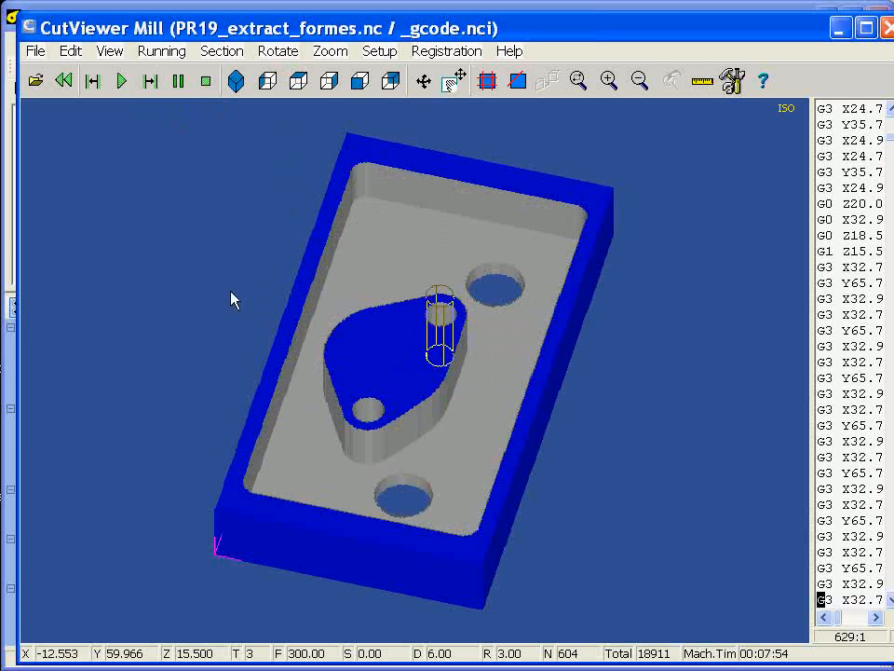
click(150, 83)
click(150, 83)
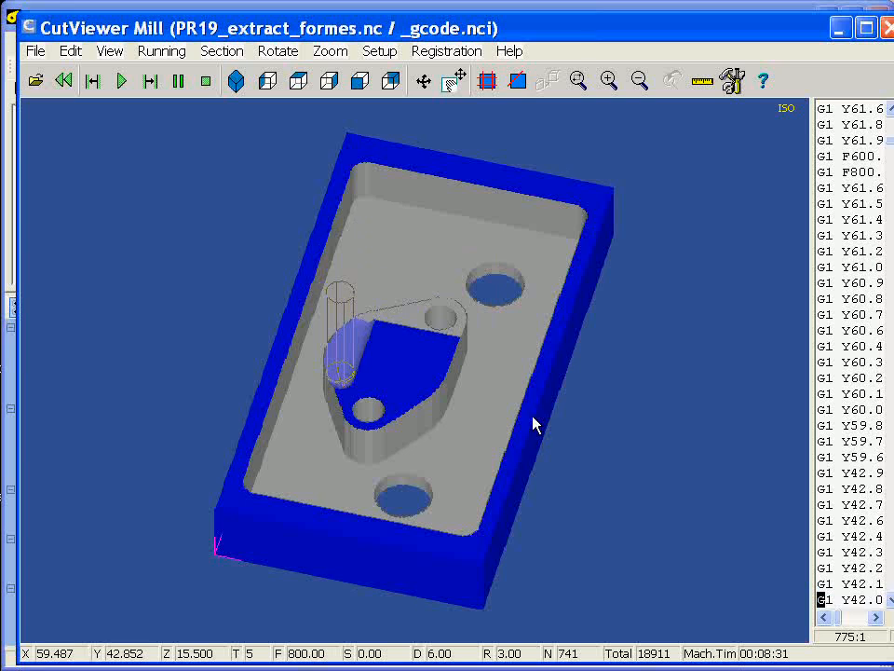
Step: Simulate the remaining machining to the end, examine the finished recess up close and close CutViewer
click(578, 81)
drag(193, 168, 622, 561)
drag(453, 402, 418, 395)
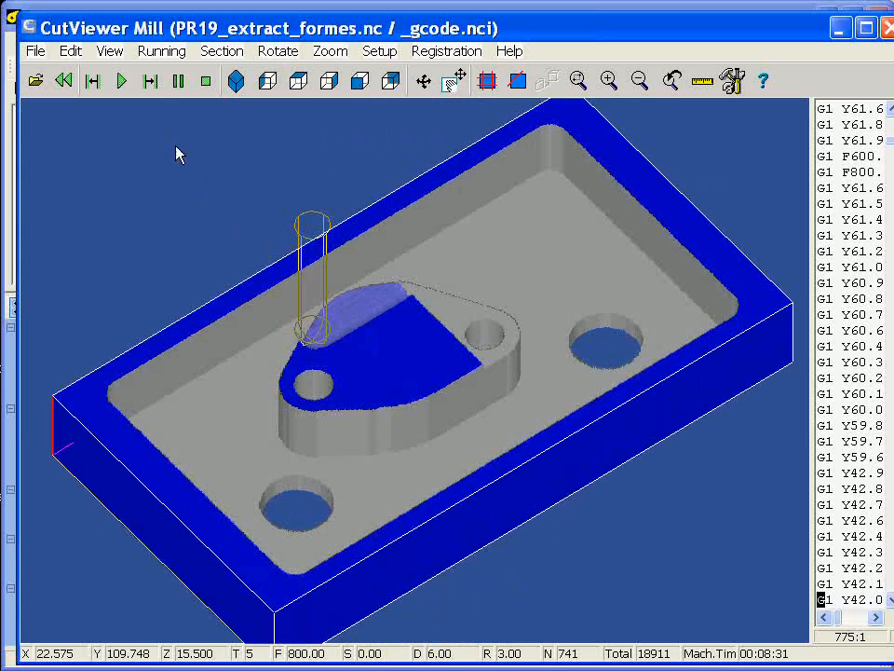
click(122, 83)
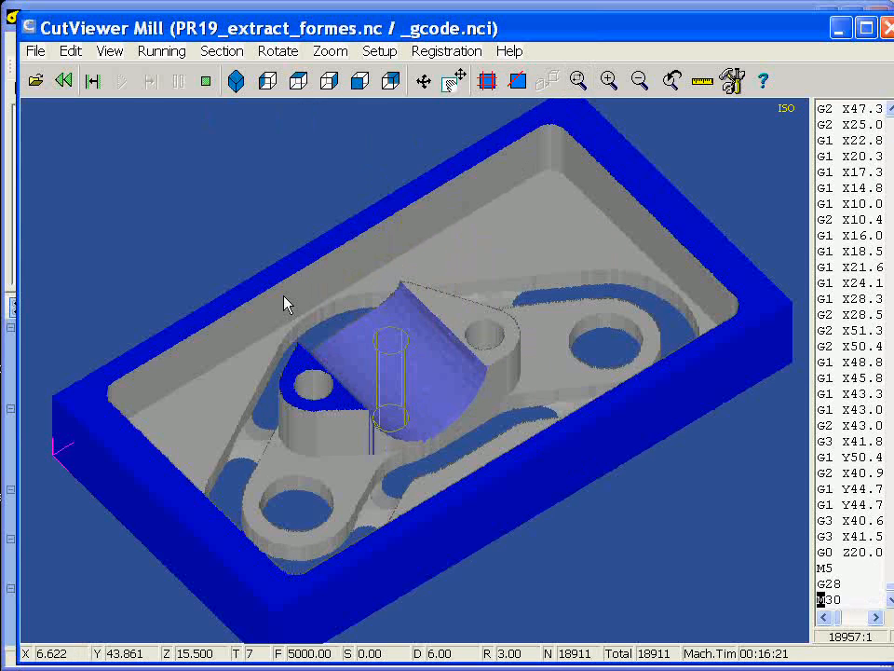
drag(190, 244, 597, 501)
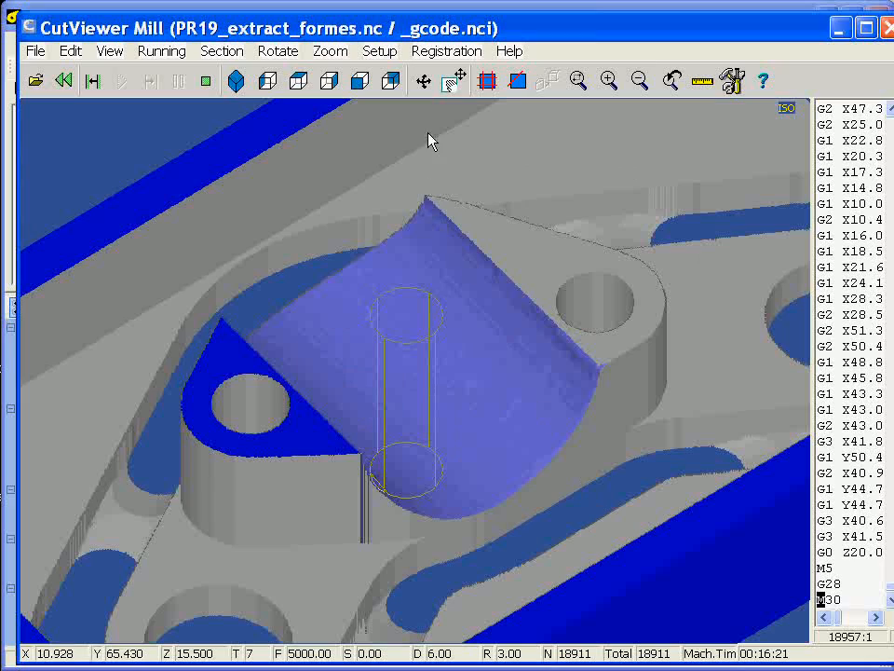
drag(456, 244, 633, 347)
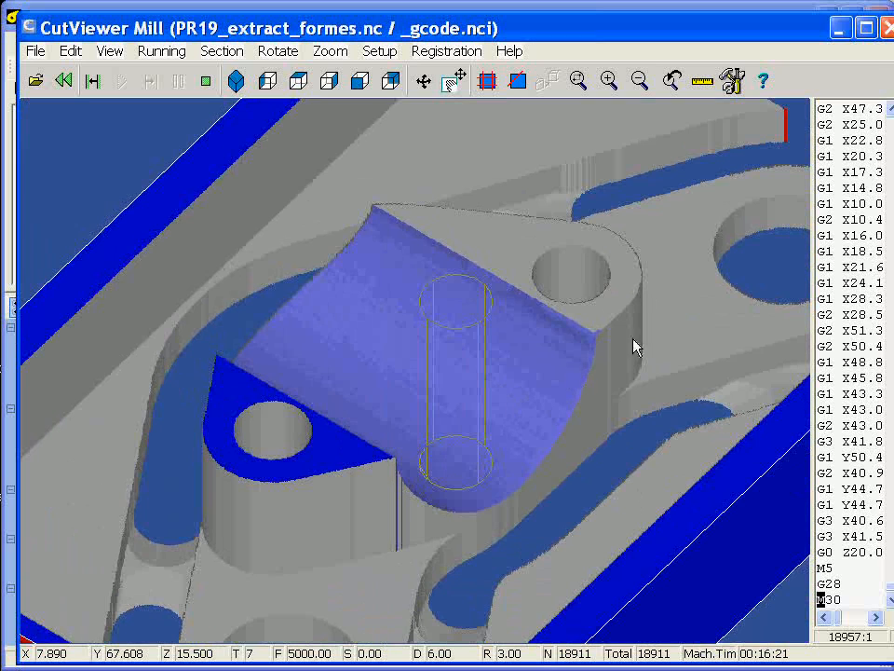
click(886, 29)
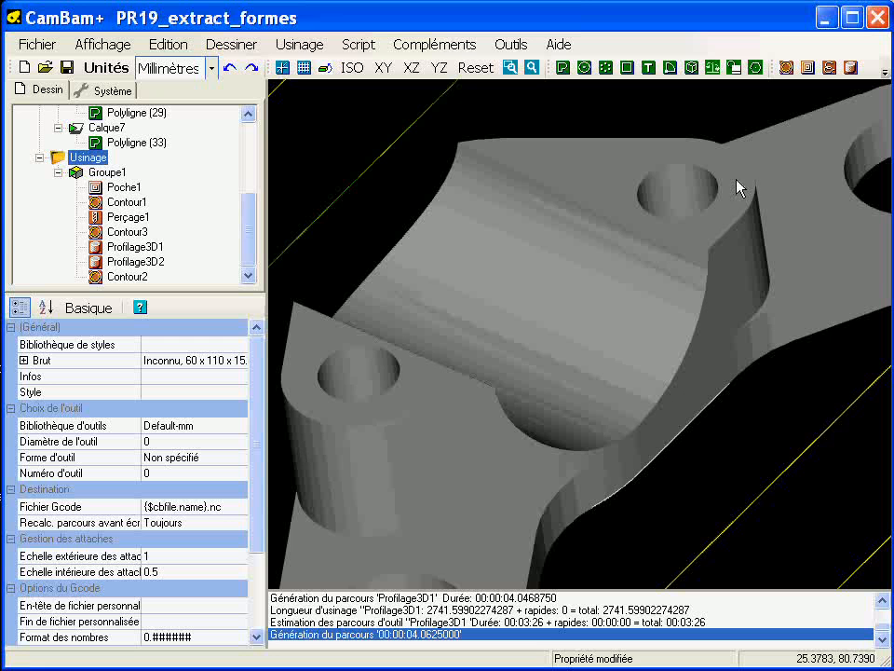